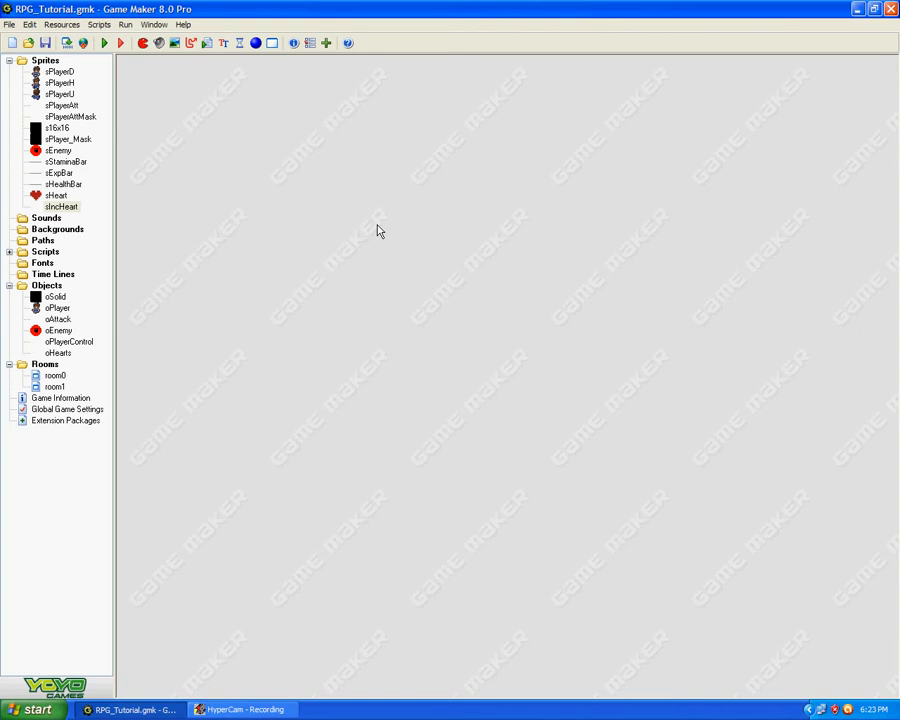
- Open room0 in an enlarged room editor and hide its placement grid
double_click(57, 379)
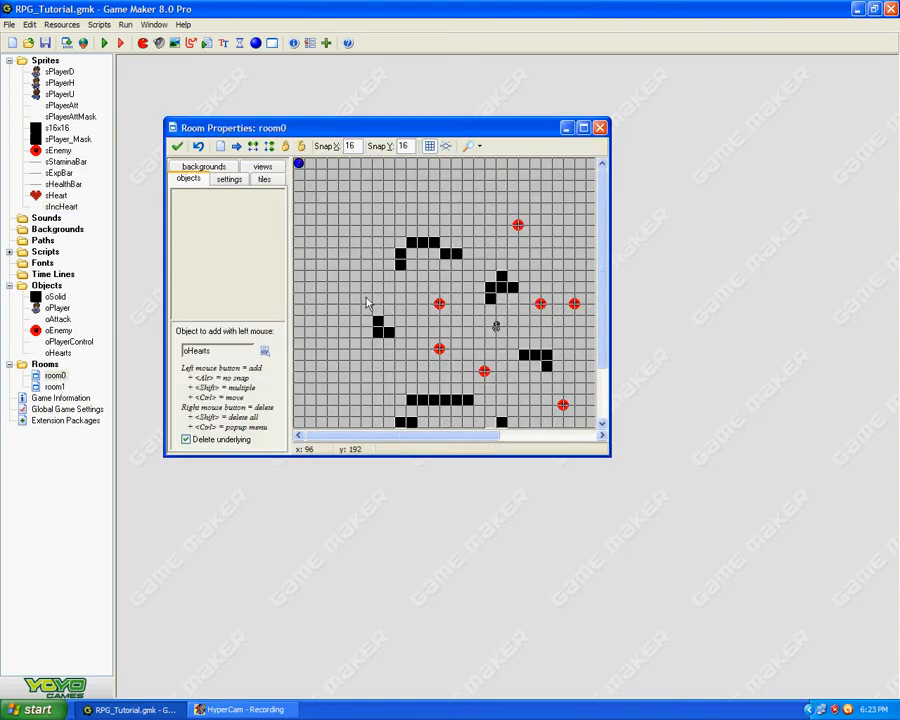
left_click(583, 127)
left_click(379, 62)
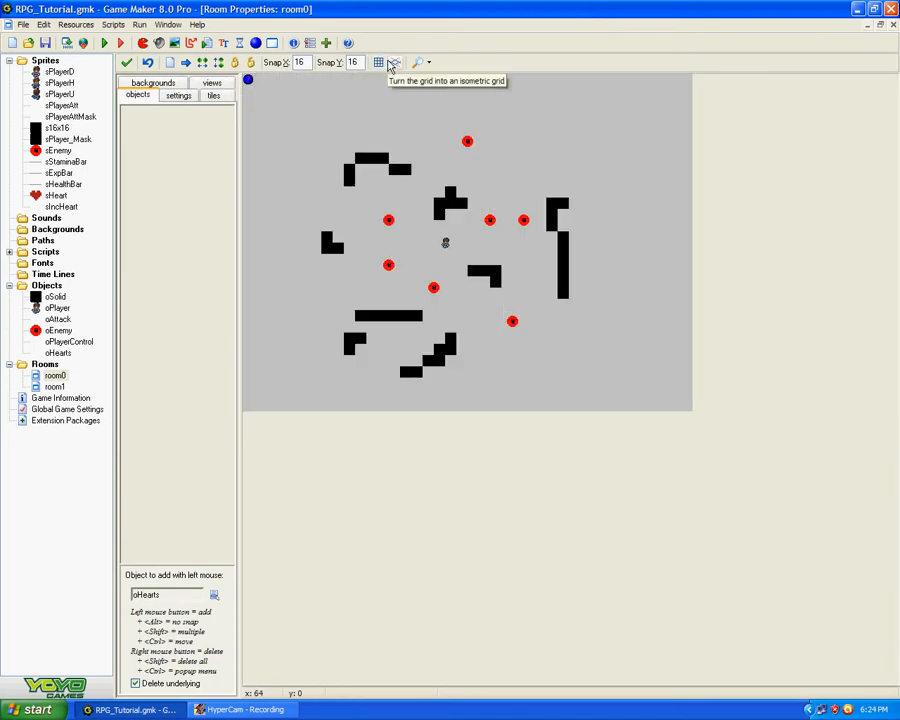
- Enable the use of views in room0, make View 0 visible when the room starts, and accept the room changes
left_click(213, 82)
left_click(166, 117)
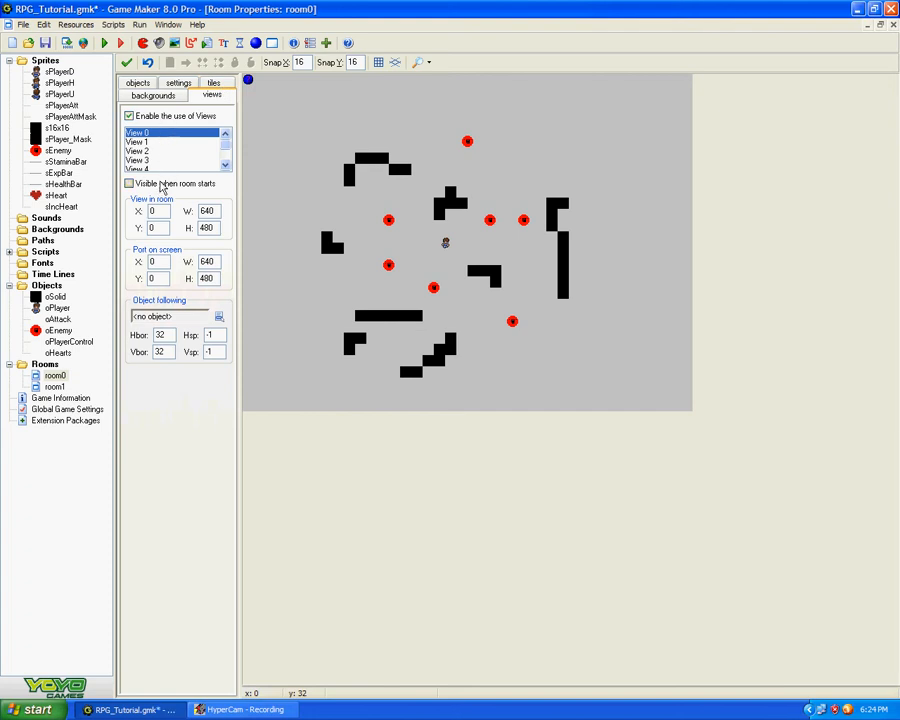
left_click(188, 183)
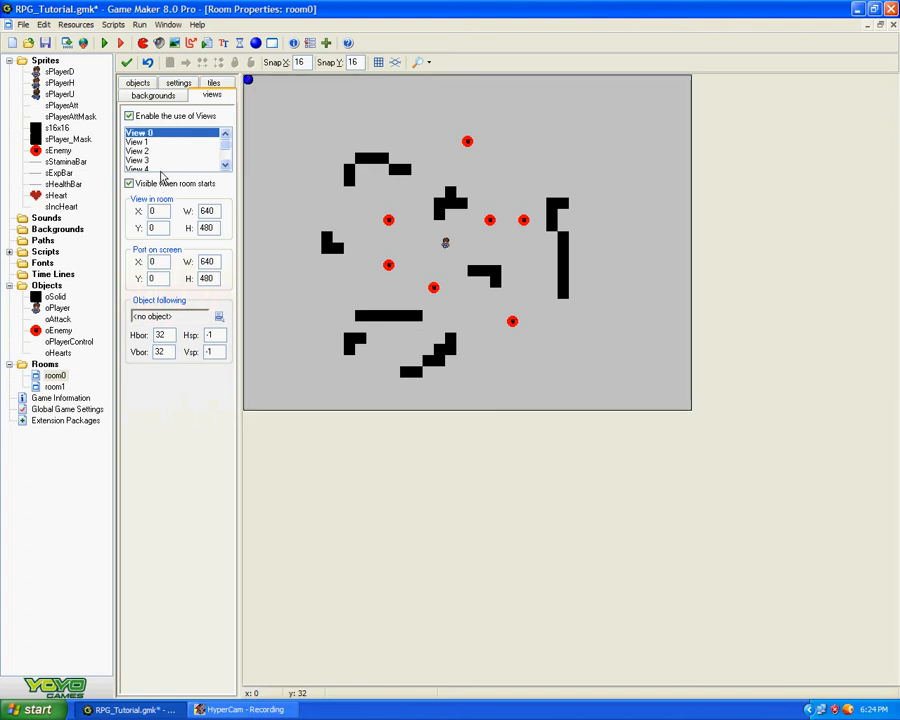
left_click(126, 62)
- Switch to Windows Explorer and show the contents of the Desktop folder
left_click(38, 709)
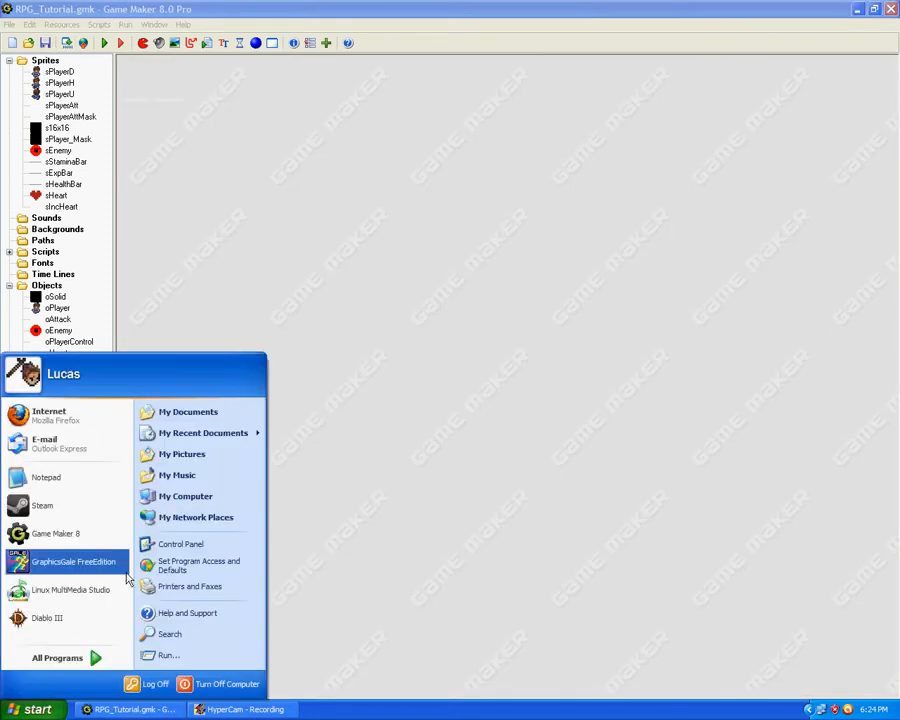
left_click(185, 411)
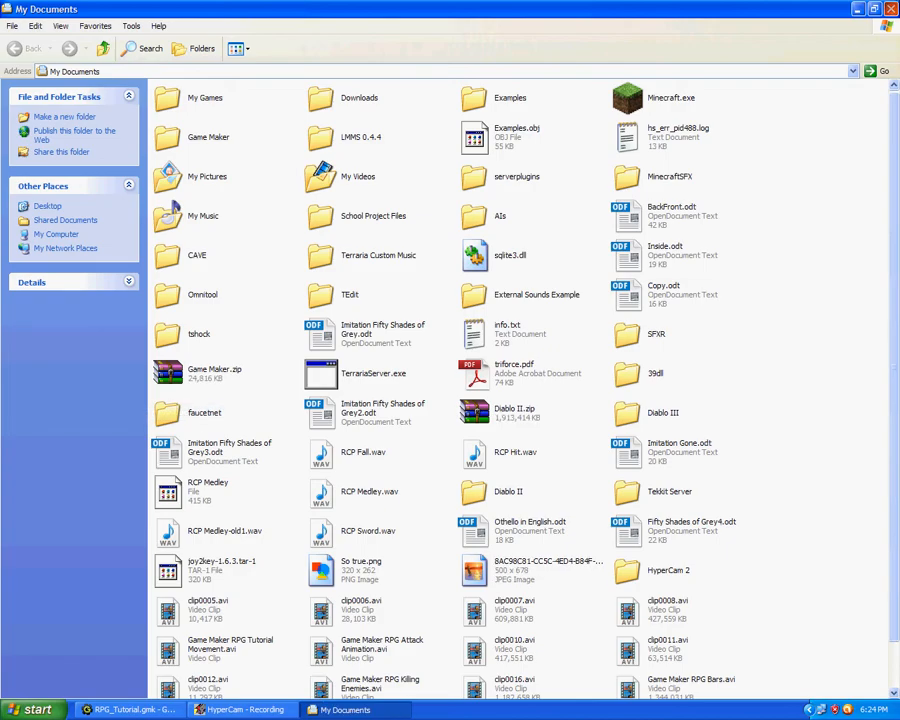
left_click(891, 9)
left_click(36, 709)
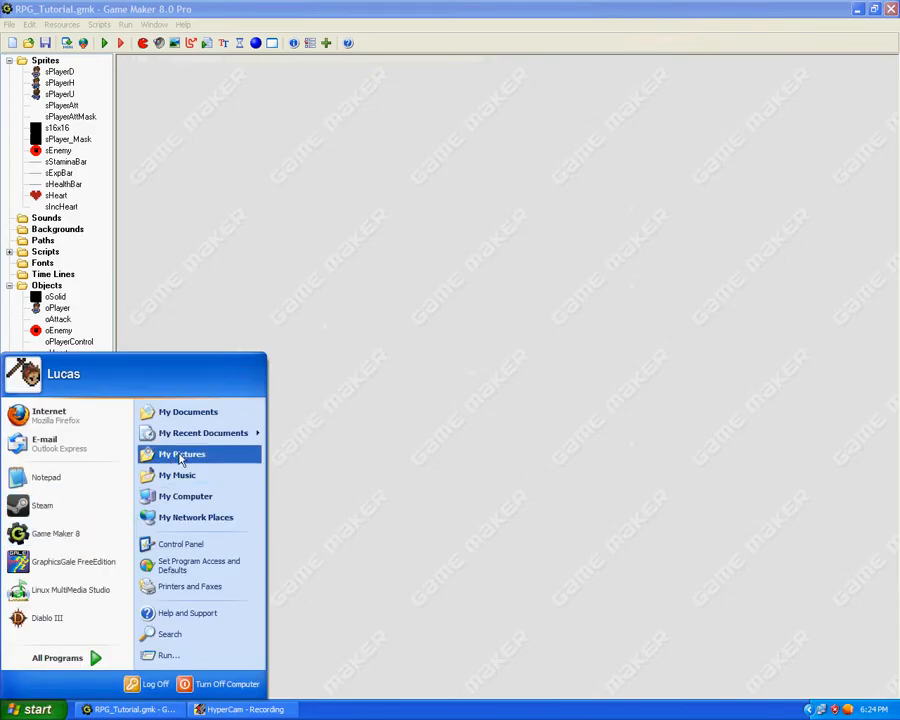
left_click(180, 413)
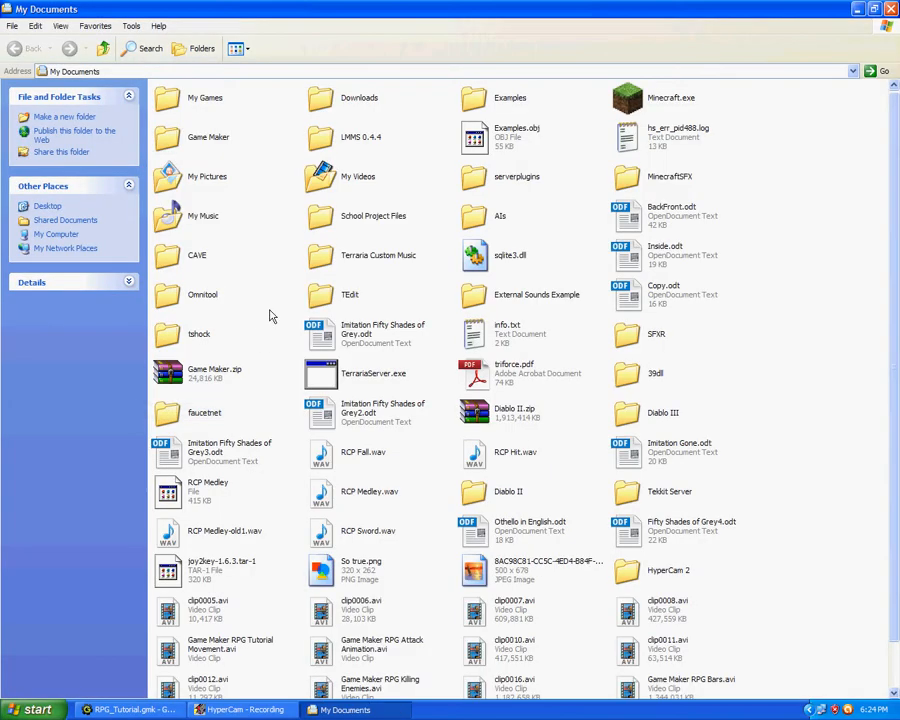
left_click(44, 207)
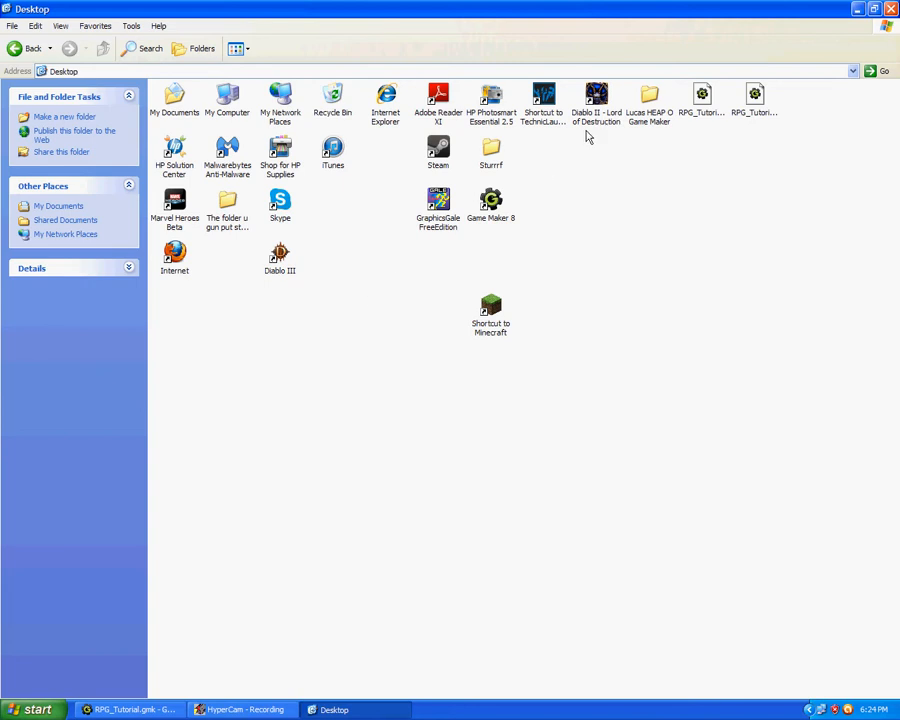
- Open the WoM folder inside the Game Maker collection folder on the desktop
double_click(649, 100)
left_click_drag(604, 327, 172, 96)
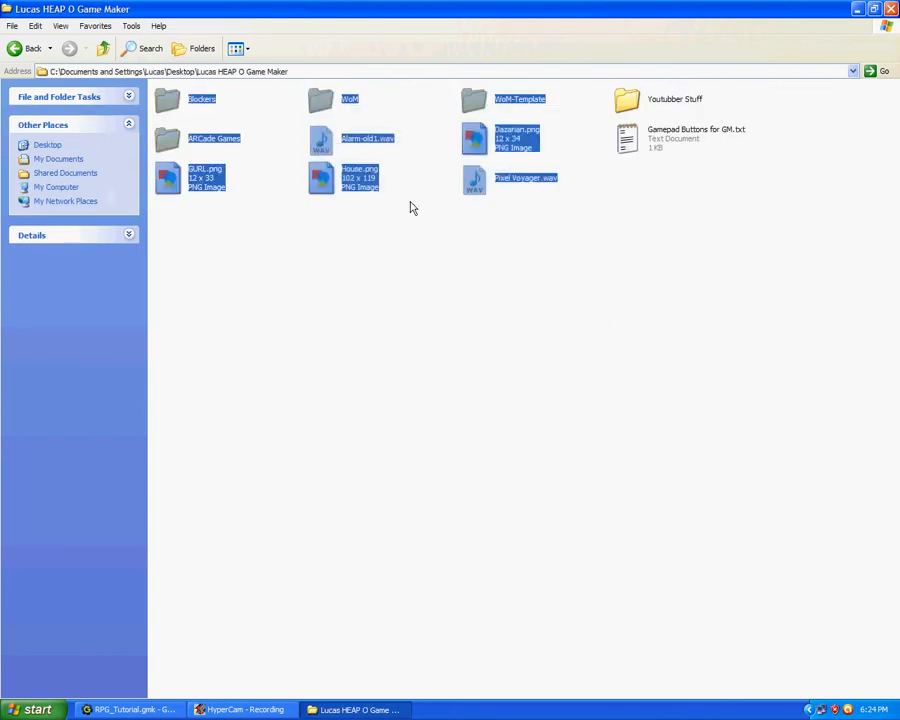
left_click(414, 204)
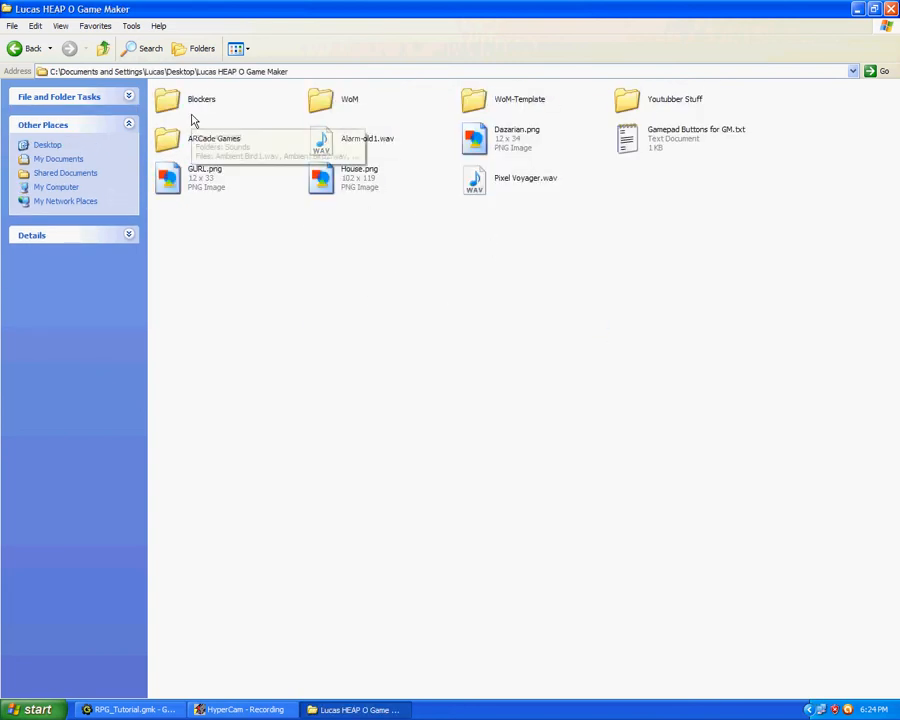
left_click(331, 106)
double_click(331, 106)
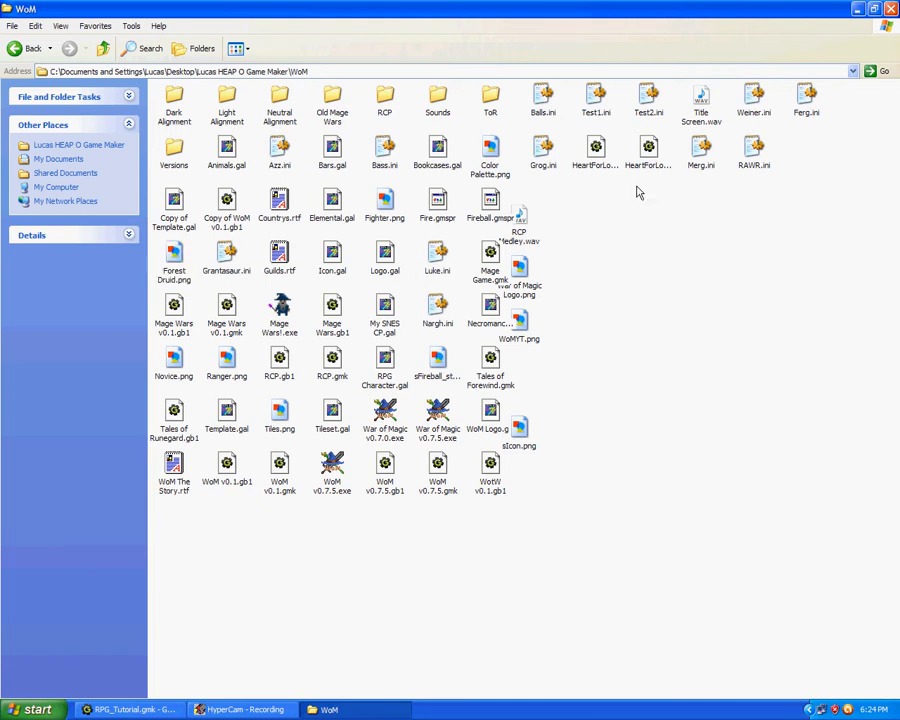
- Preview the images Color Palette.png and Tiles.png in the WoM folder, and return to Game Maker
double_click(490, 152)
left_click(891, 9)
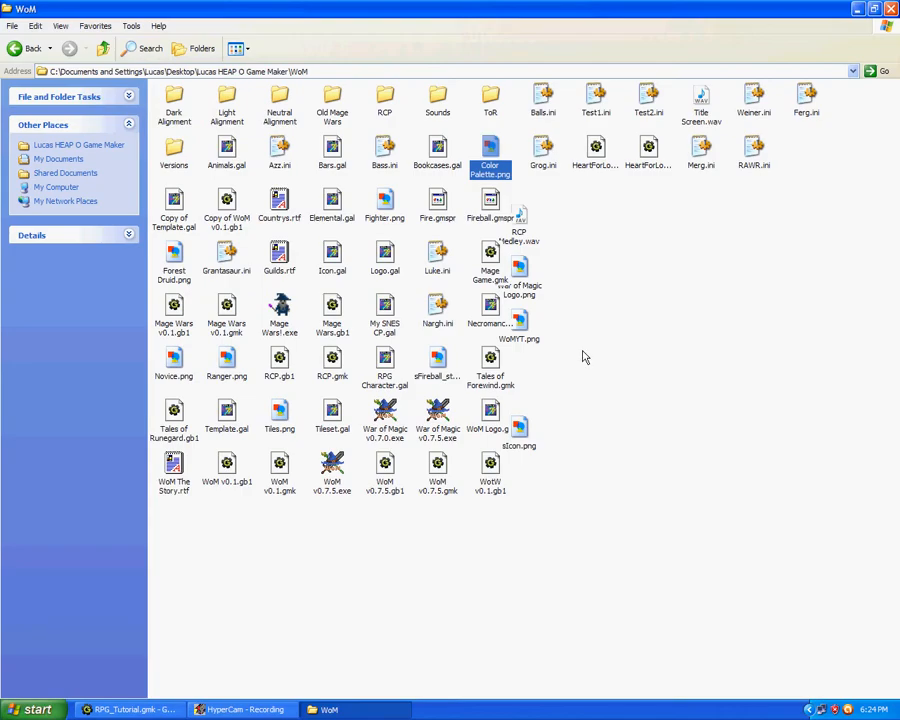
left_click(520, 428)
left_click(655, 370)
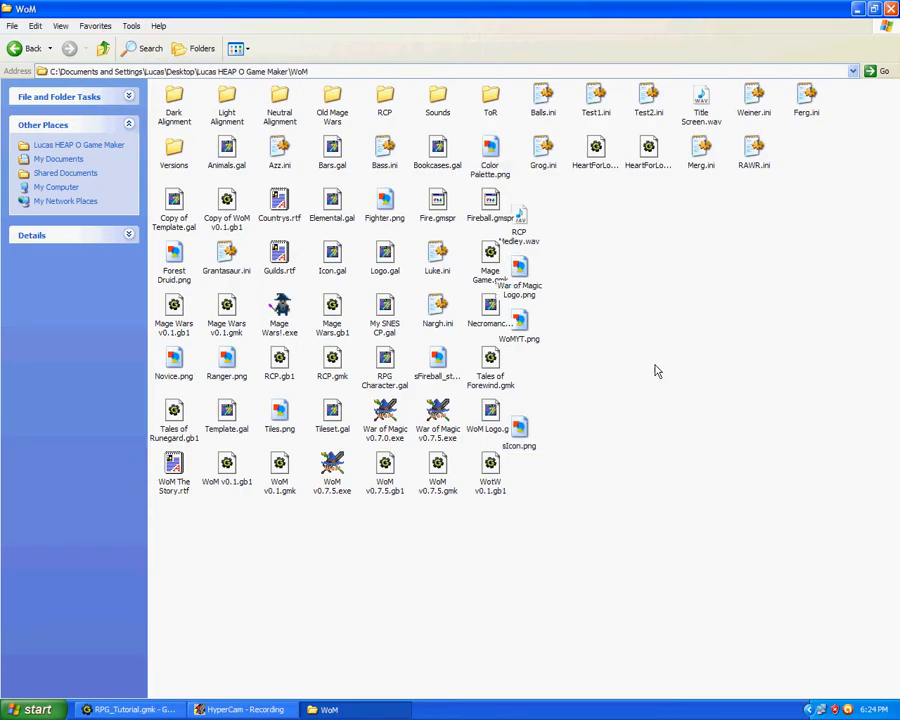
left_click(275, 412)
double_click(277, 414)
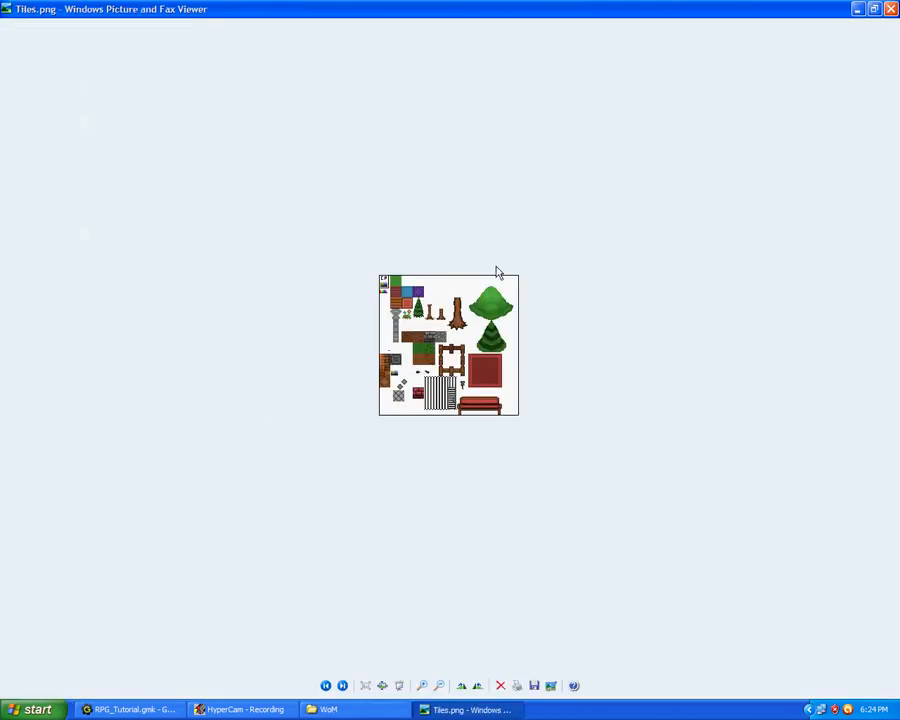
left_click(894, 9)
left_click(891, 9)
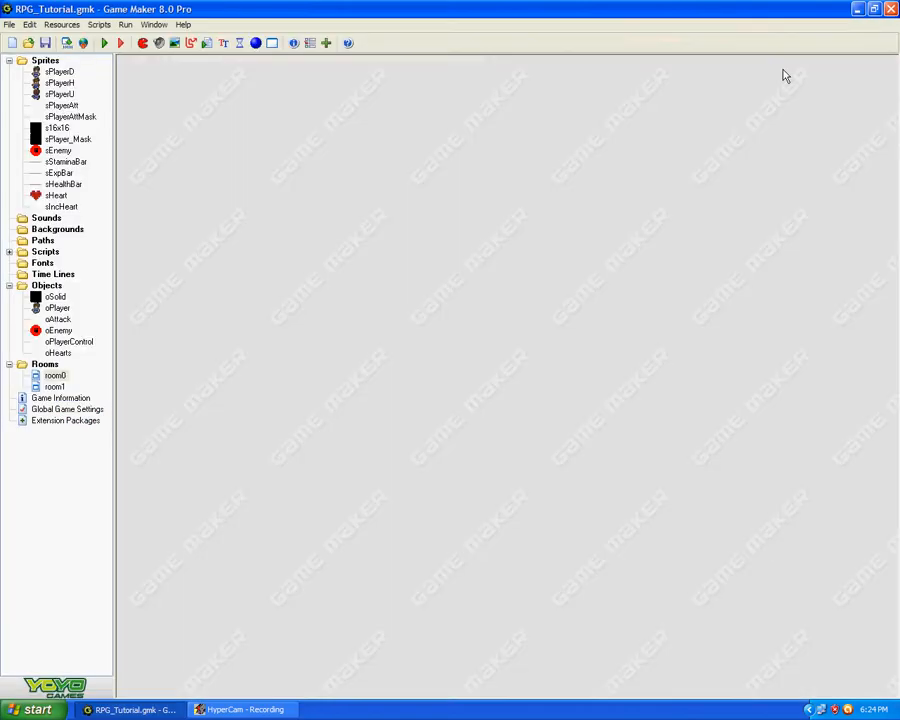
- Create a background resource from Tiles.png and set it to be used as a tile set
left_click(174, 42)
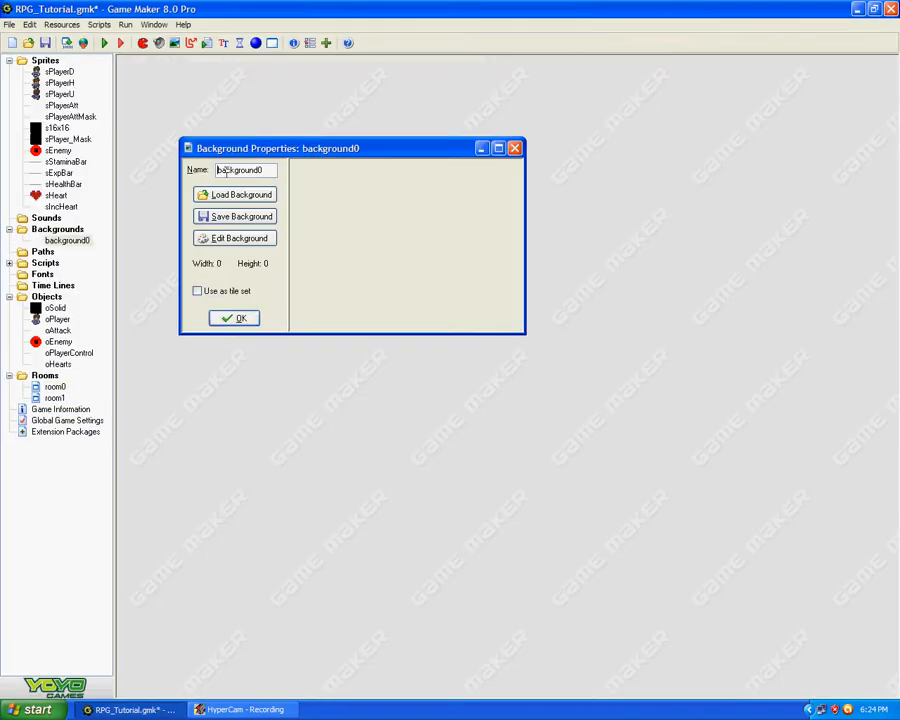
left_click(270, 195)
double_click(390, 195)
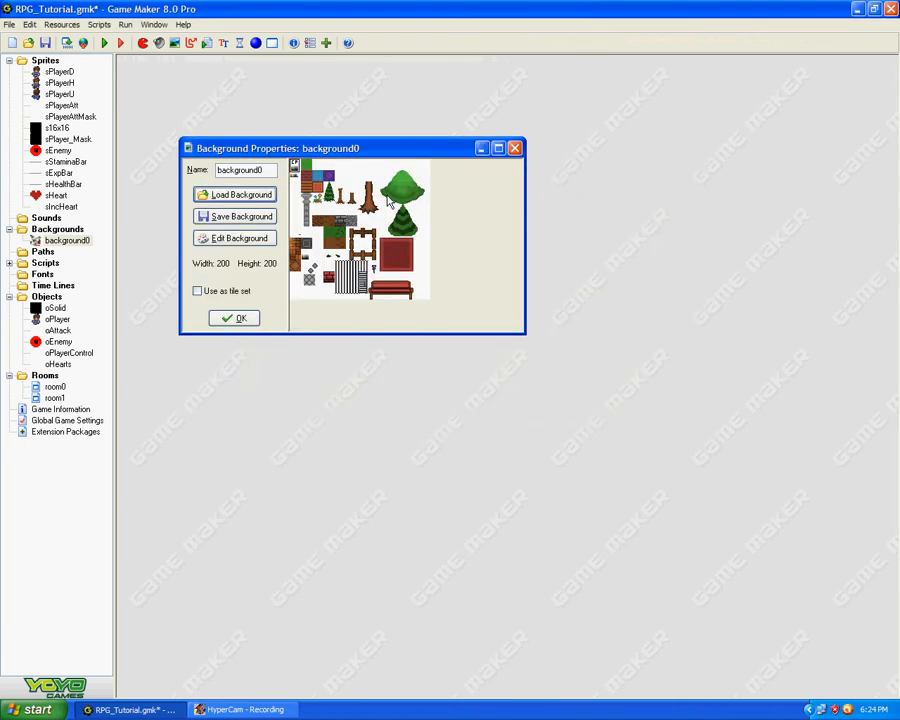
left_click(238, 291)
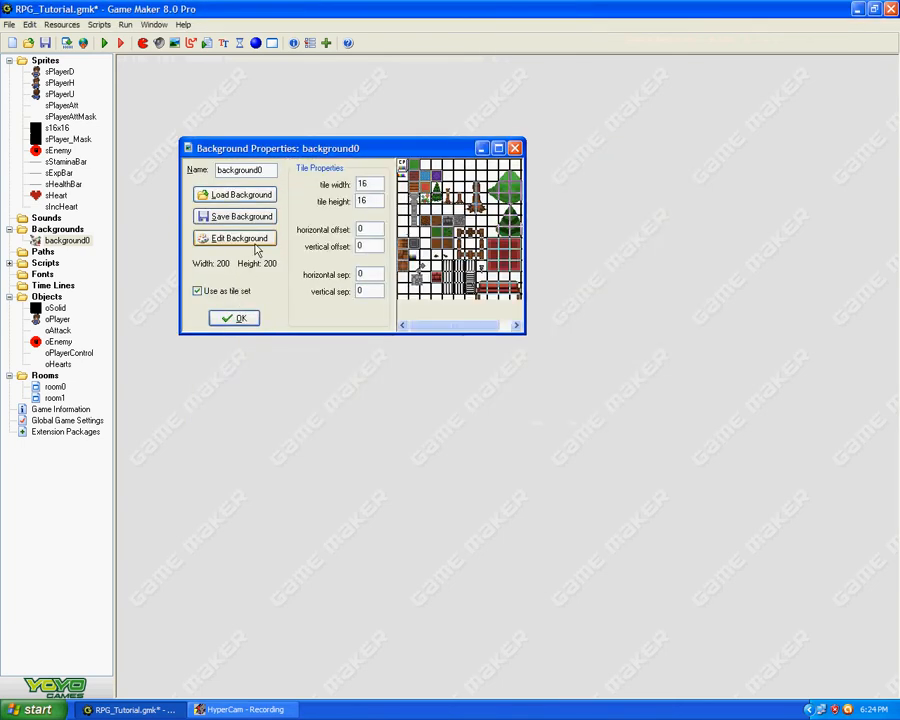
- Name the tile set background tsTiles1, confirm its properties and save the project
double_click(240, 170)
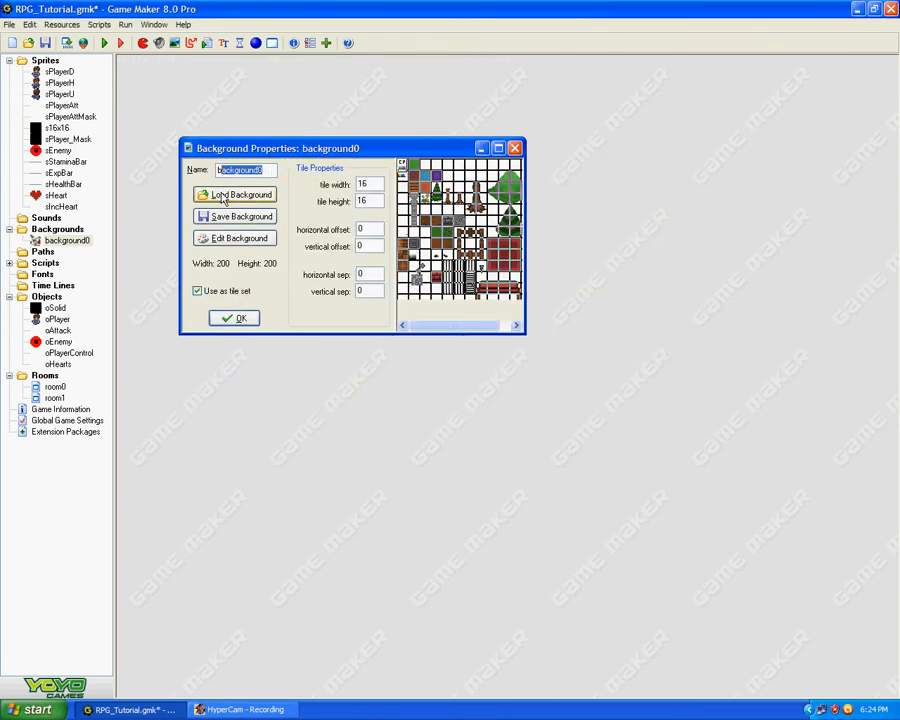
type("bg")
key("BackSpace")
key("BackSpace")
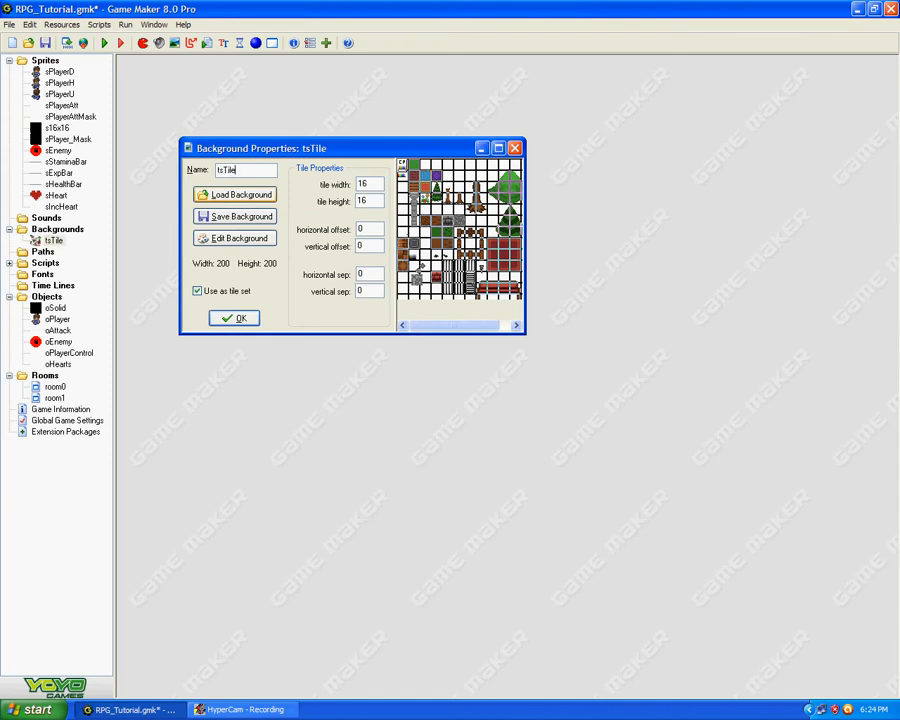
left_click(236, 318)
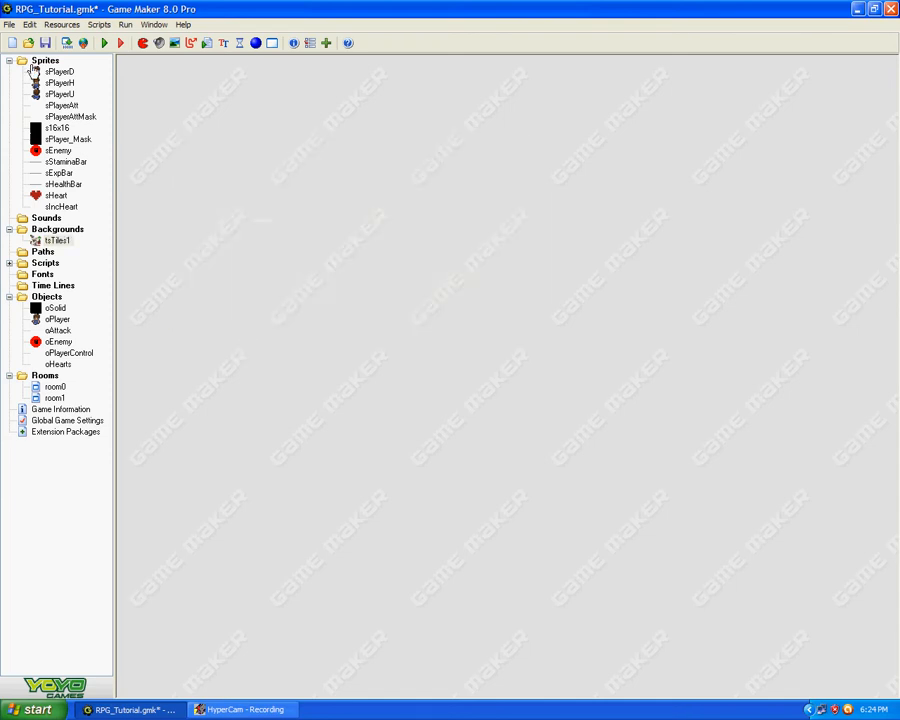
left_click(45, 43)
double_click(55, 386)
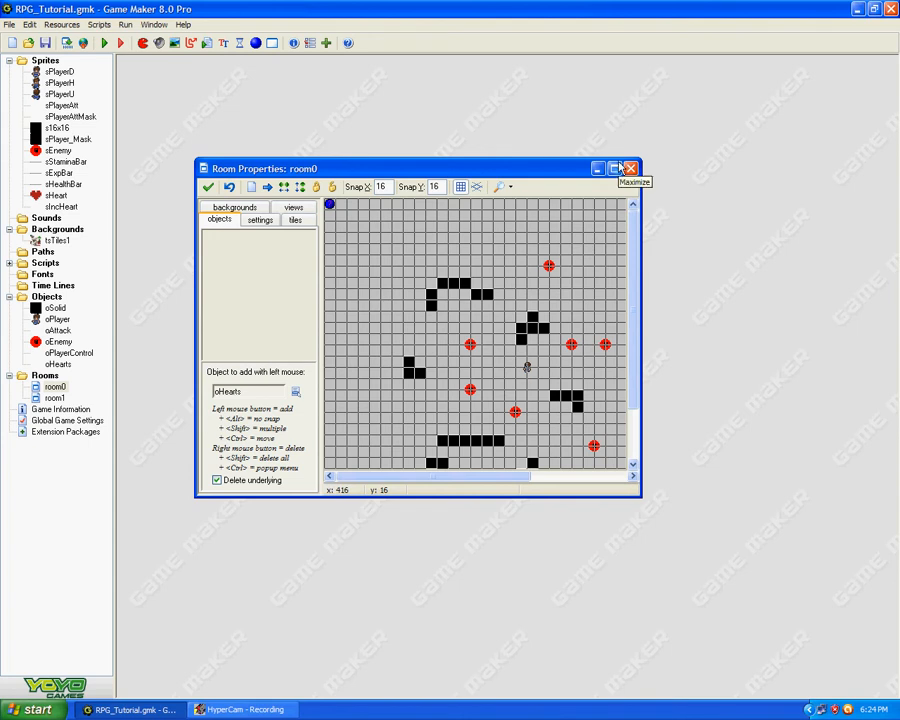
left_click(208, 188)
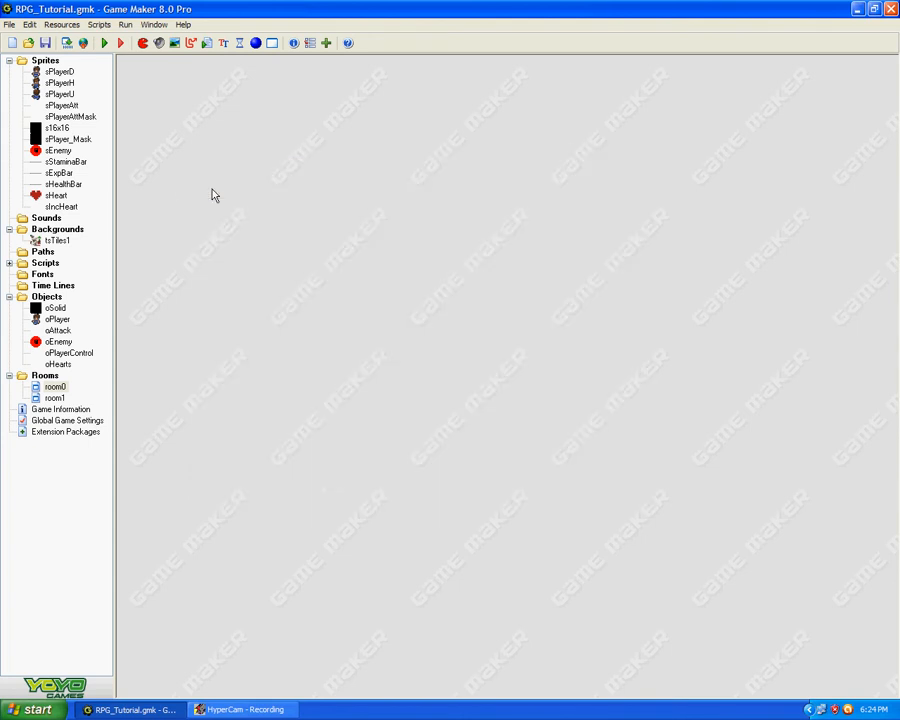
left_click(45, 43)
- Make the white background of the tsTiles1 image transparent by changing its color with opacity 0 in Replace mode
double_click(57, 240)
left_click(263, 277)
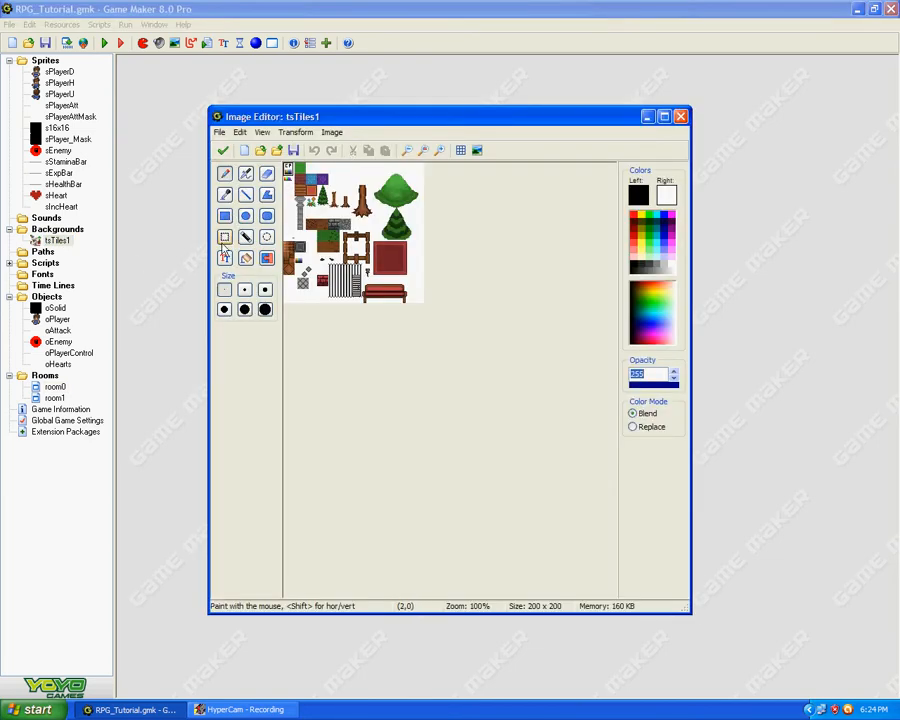
left_click(444, 150)
left_click(444, 150)
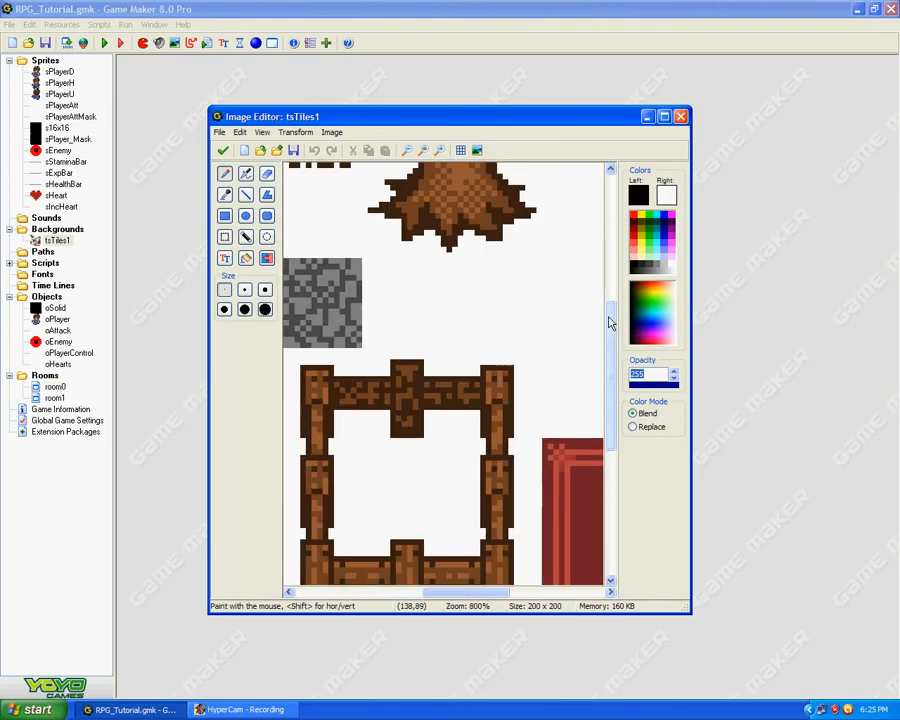
left_click_drag(610, 297, 620, 176)
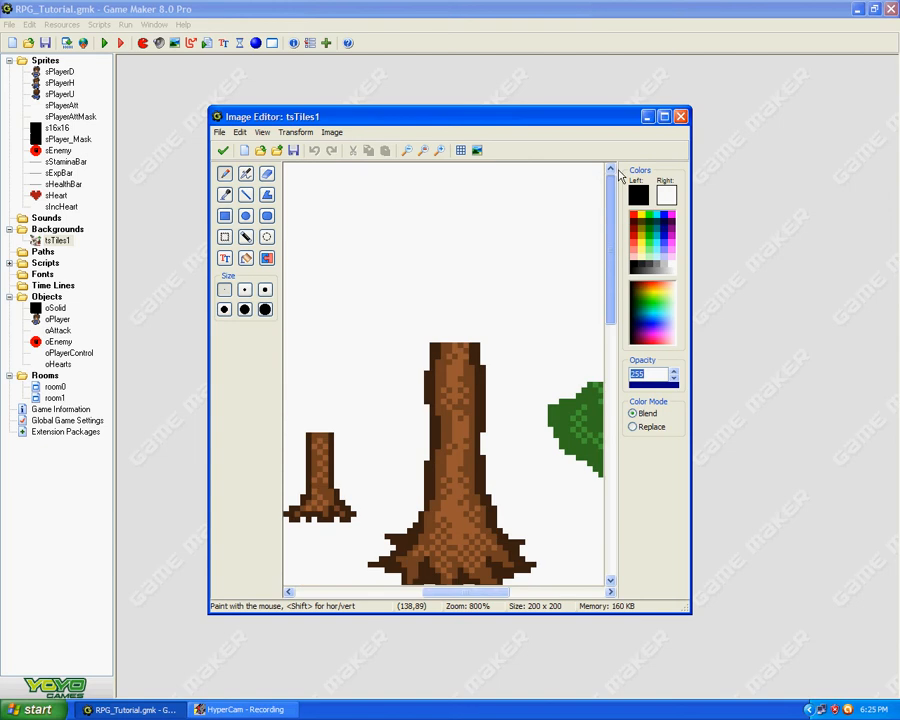
left_click(266, 258)
type("0")
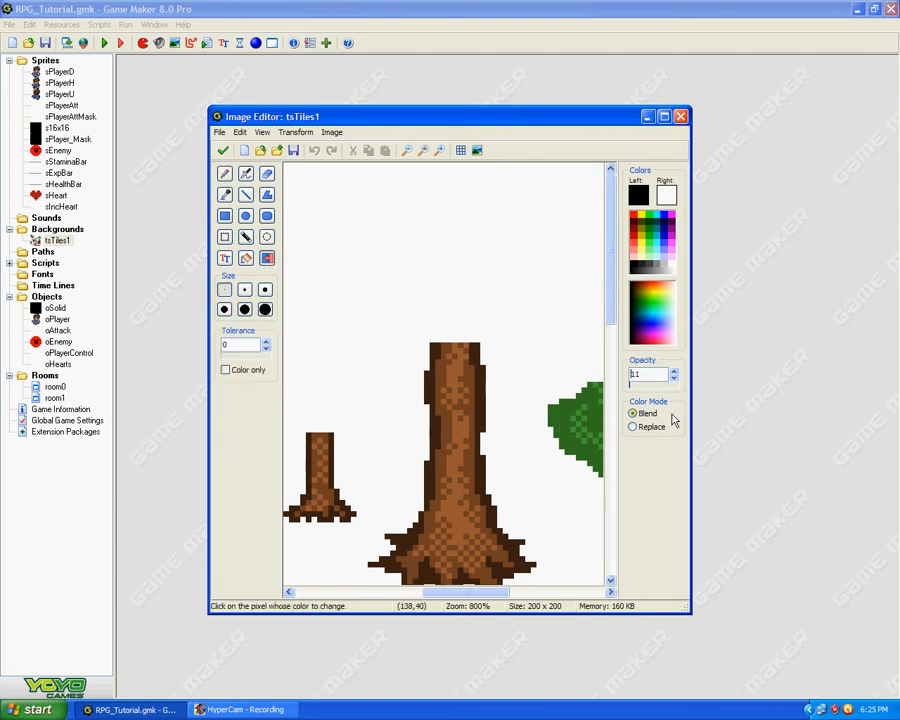
left_click(632, 427)
left_click(366, 262)
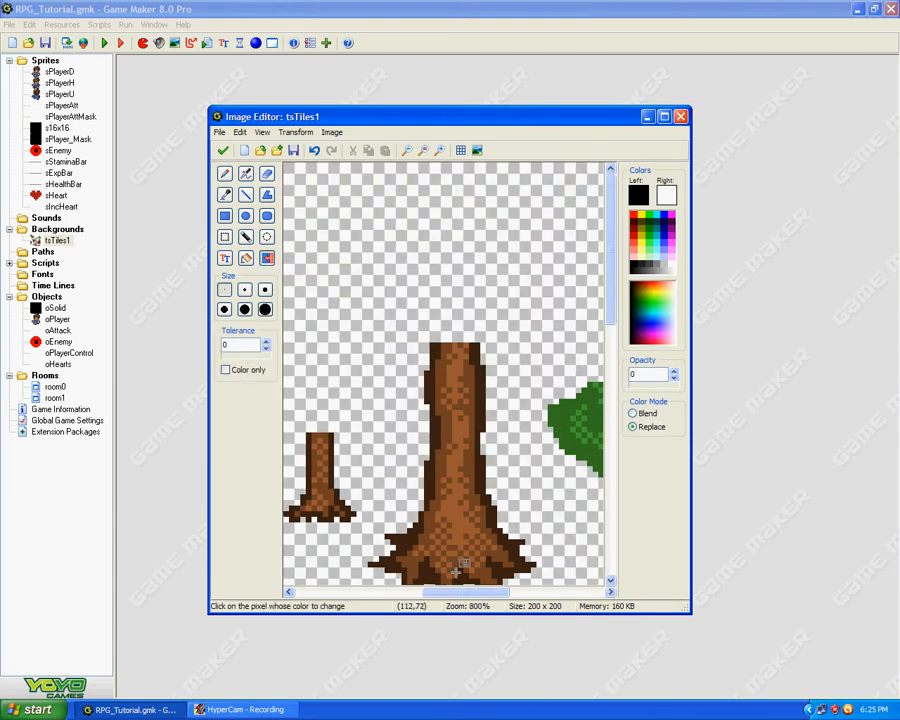
- Copy the plain green grass tile from the tsTiles1 image and accept the edited tile set
left_click_drag(460, 592, 340, 592)
left_click(224, 236)
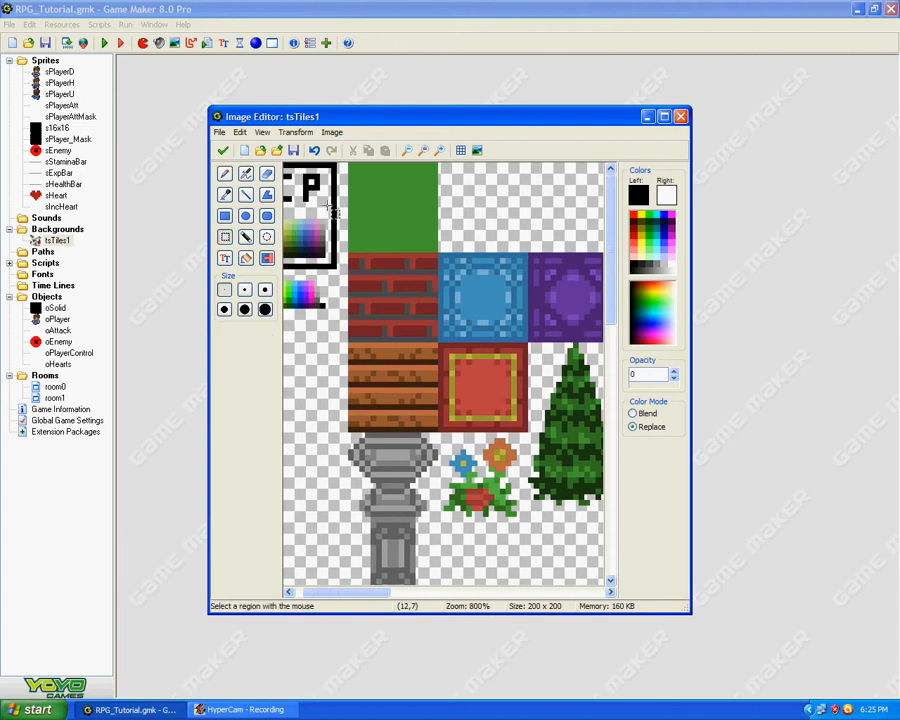
left_click_drag(350, 166, 432, 252)
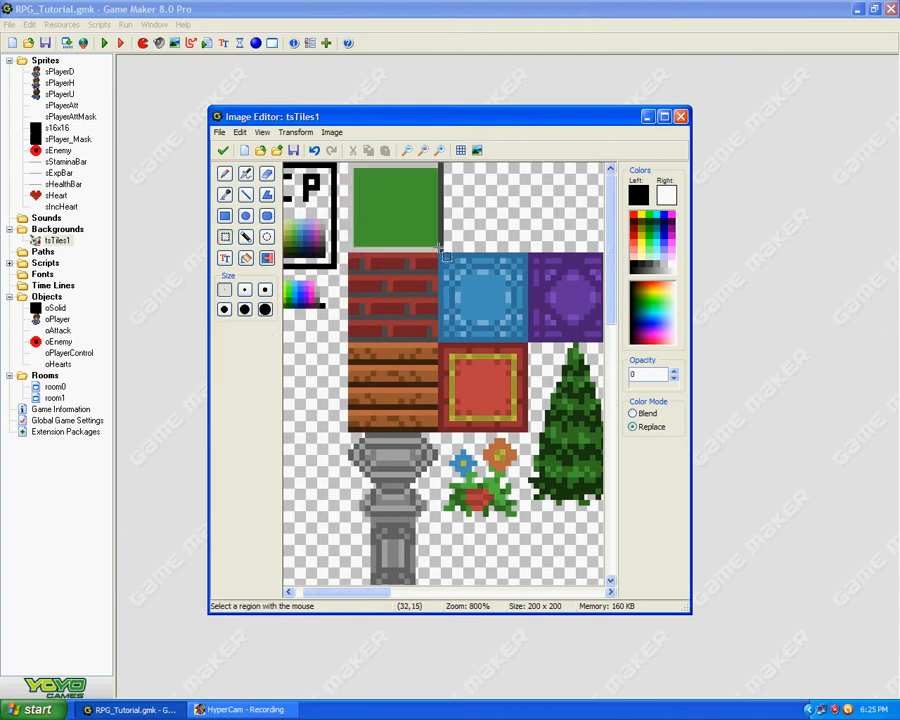
left_click(224, 151)
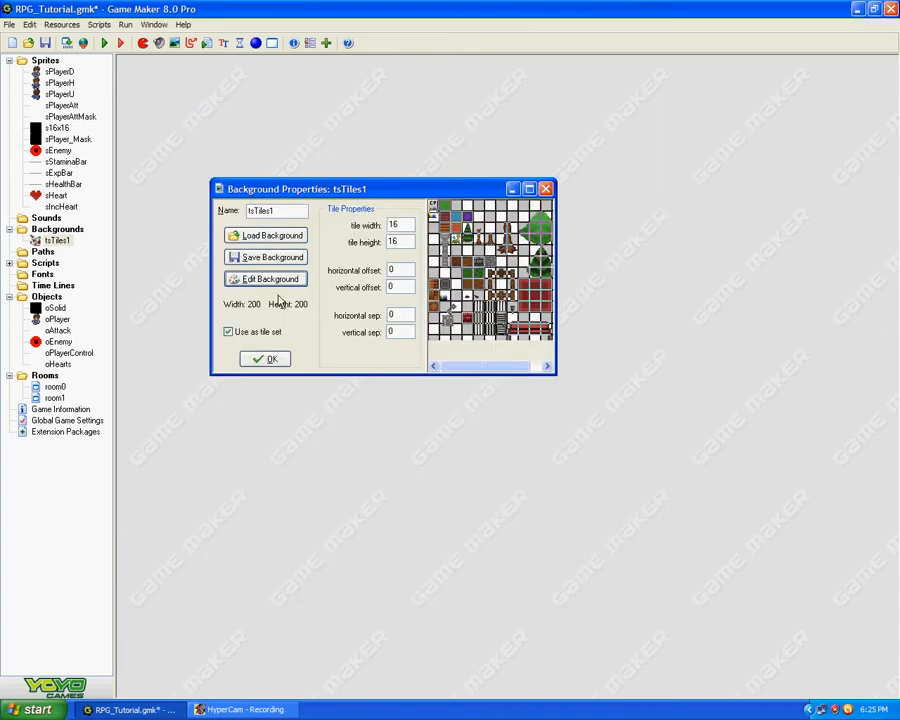
left_click(265, 357)
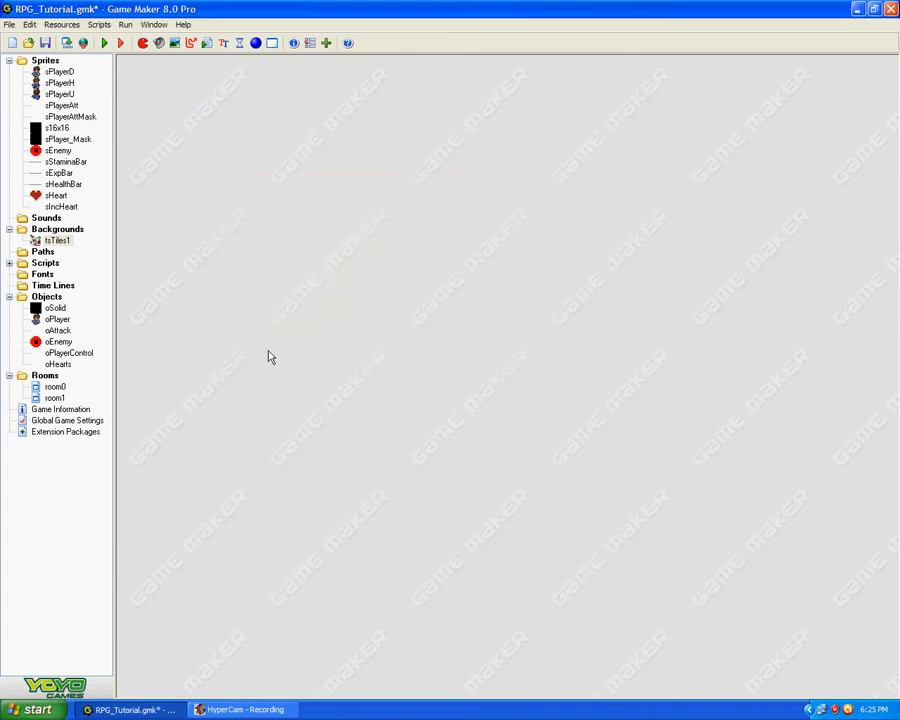
- Create a second background resource and paste the copied green tile into its image without loading a file
left_click(66, 241)
left_click(174, 43)
left_click(282, 255)
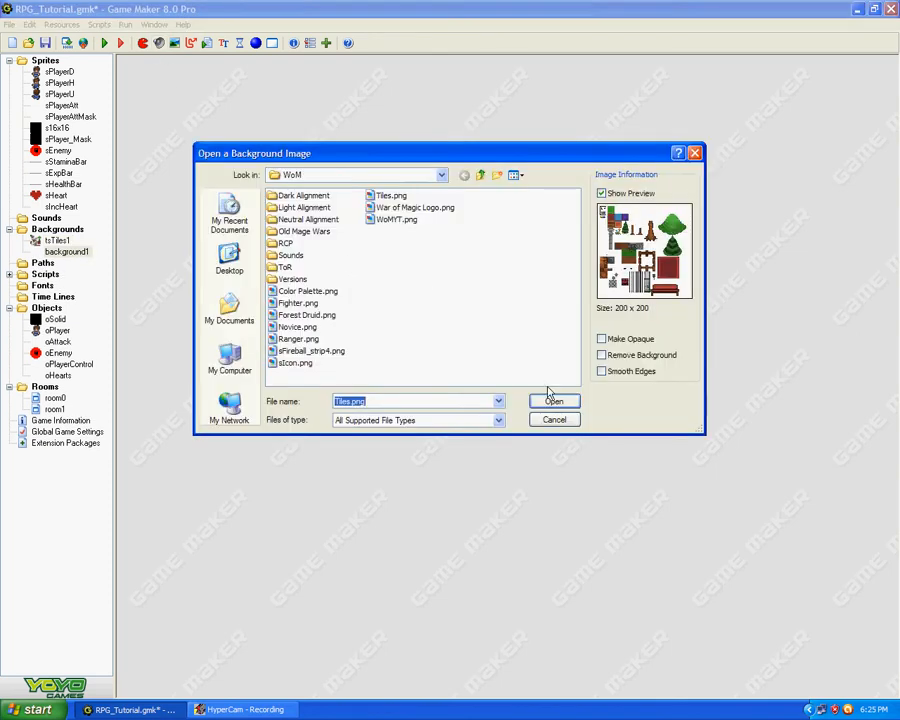
left_click(554, 419)
left_click(278, 297)
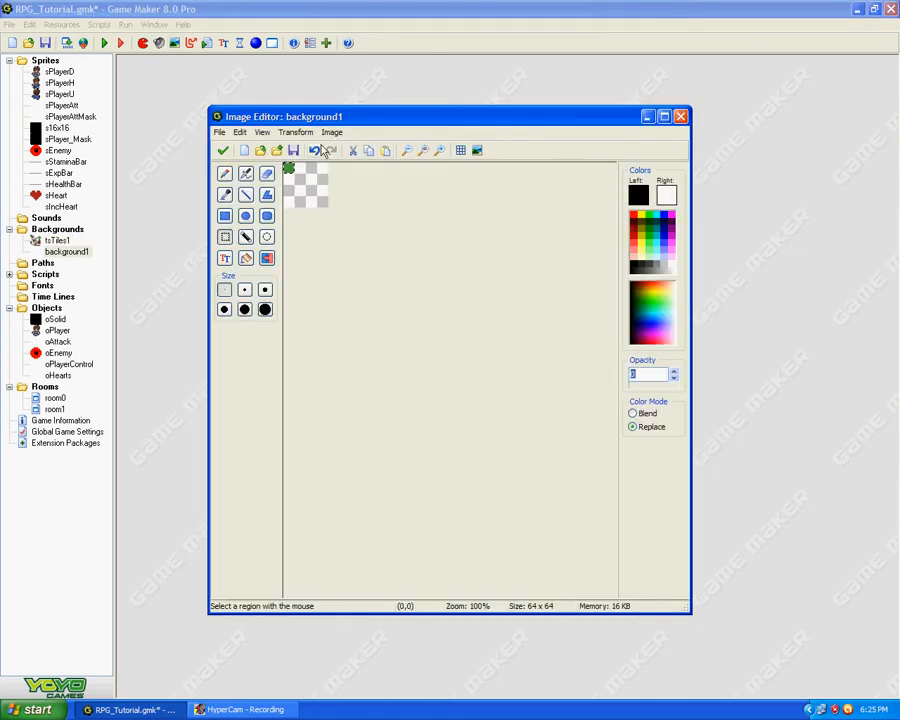
- Crop the new background's image to the pasted green tile and accept the edited image
left_click(295, 132)
left_click(300, 247)
left_click(400, 397)
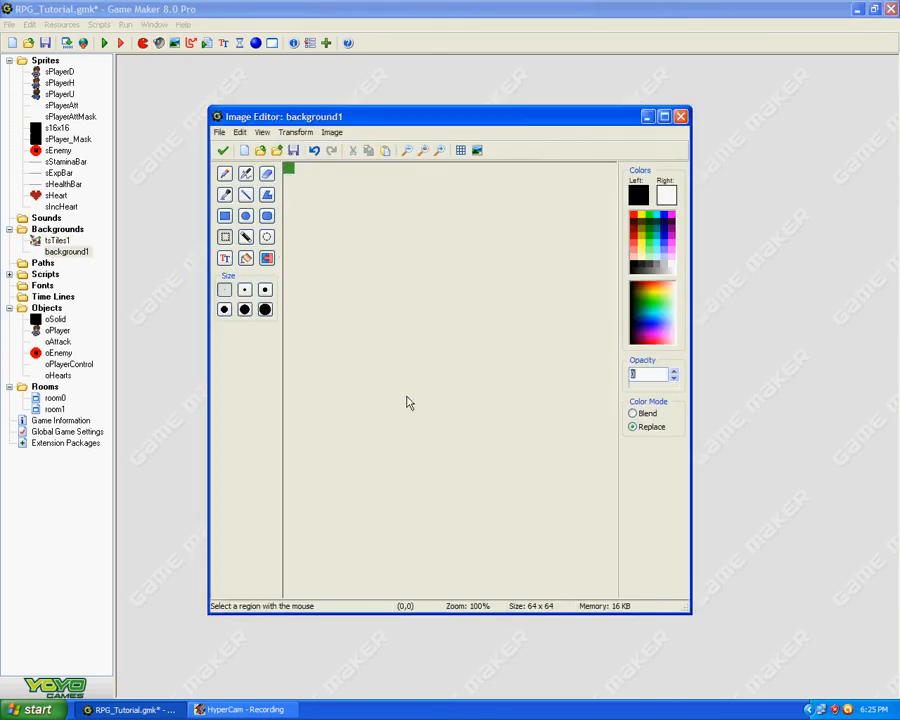
left_click(225, 149)
- Rename the background as bgGrass, confirm its properties and save the project
left_click_drag(314, 231, 269, 241)
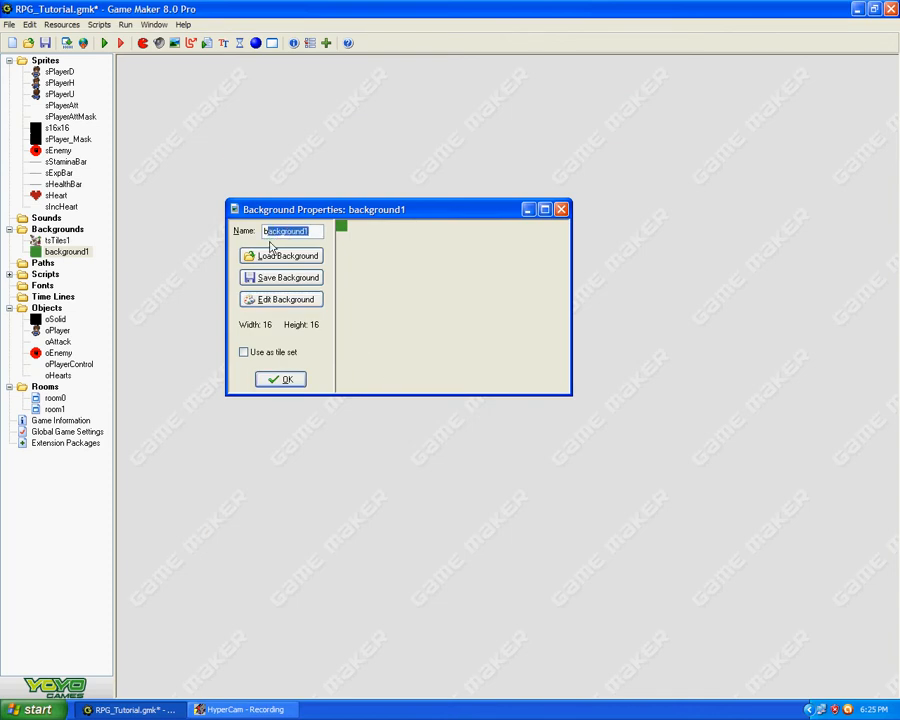
type("gGrass")
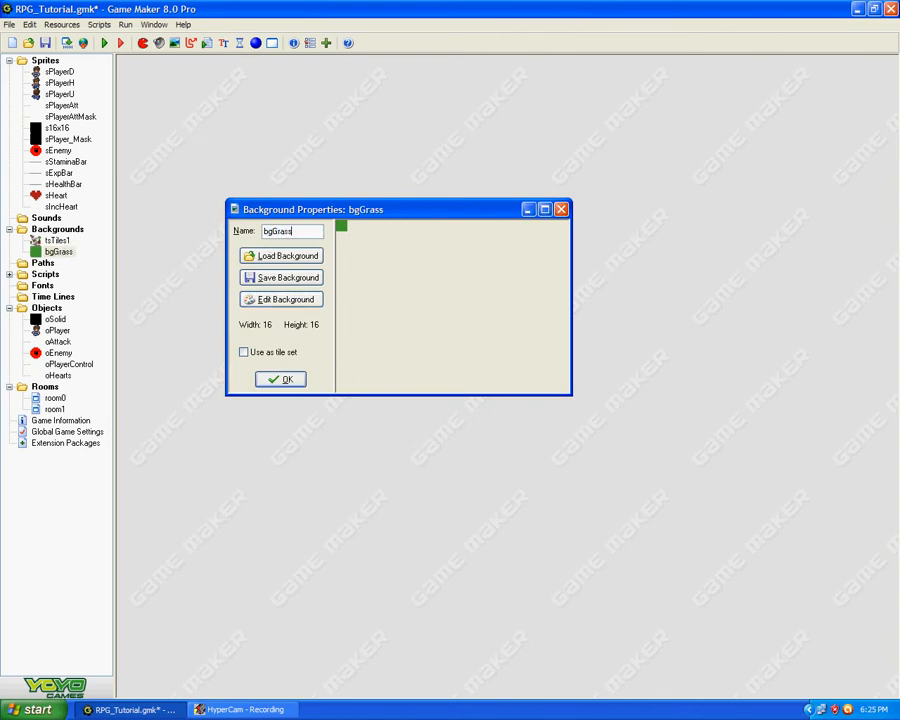
left_click(281, 379)
left_click(44, 43)
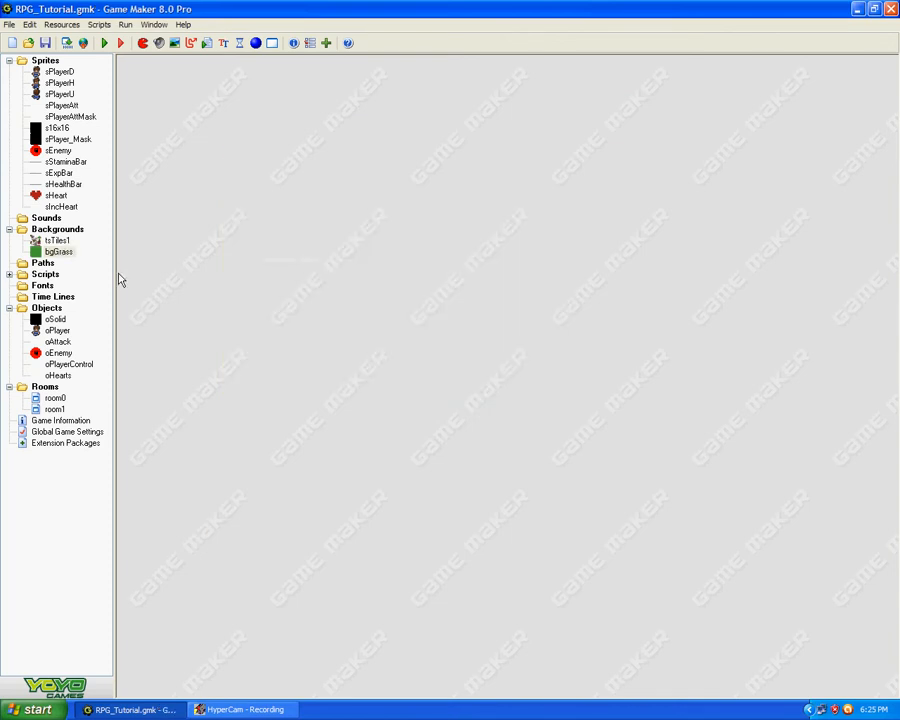
- Open room0, hide its grid and assign bgGrass as the tiled Background 0
double_click(55, 398)
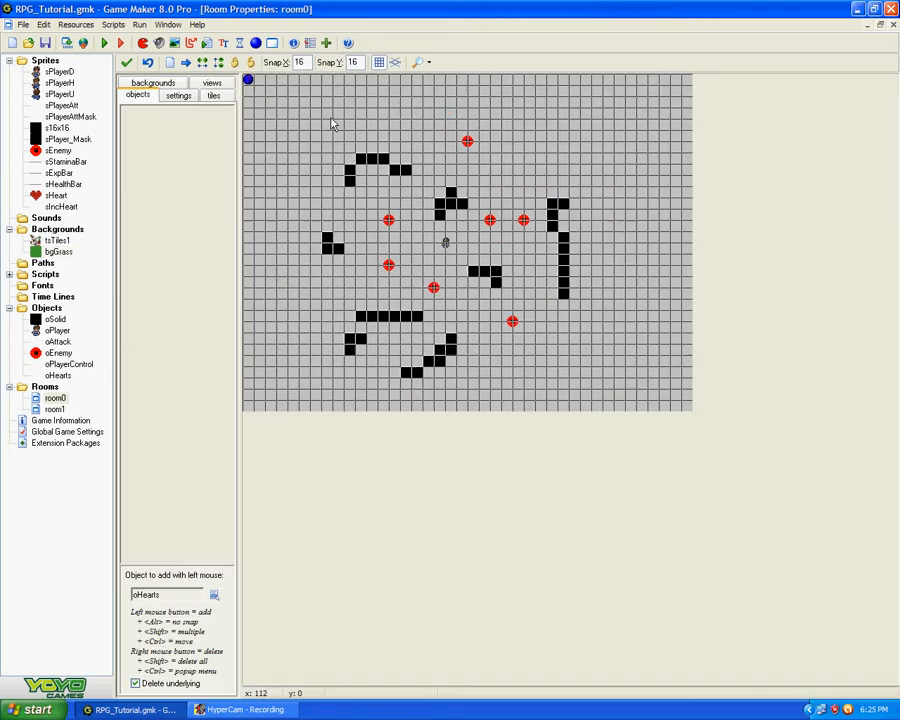
left_click(379, 63)
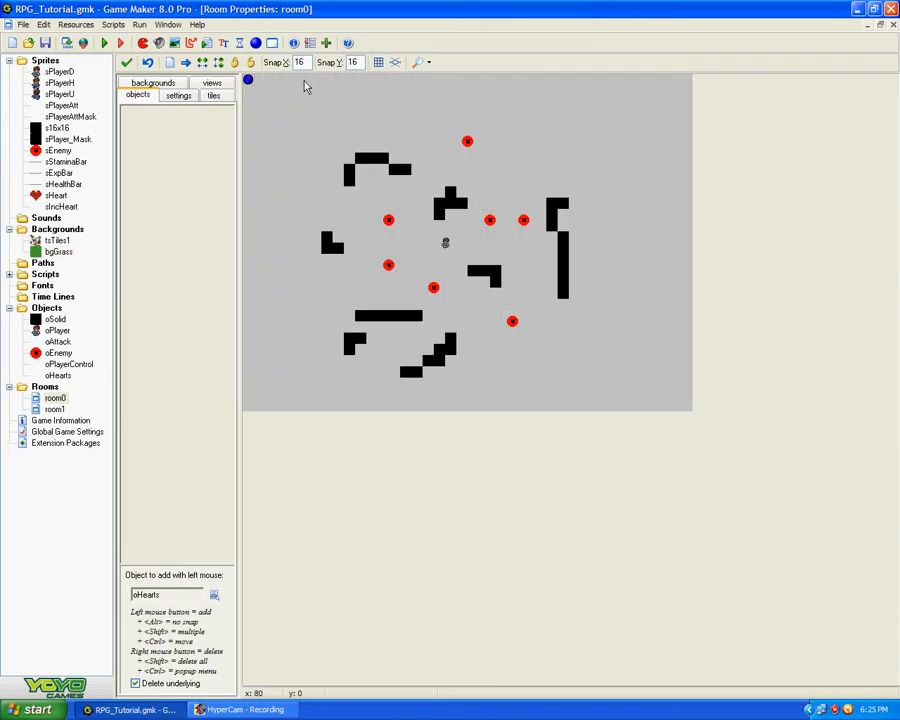
left_click(168, 84)
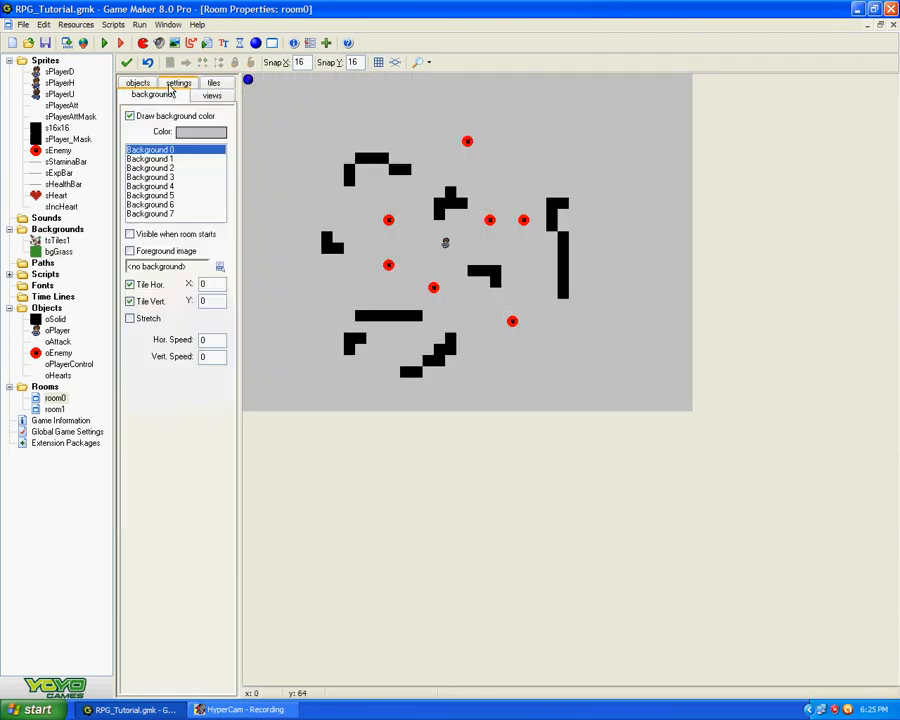
left_click(219, 266)
left_click(257, 304)
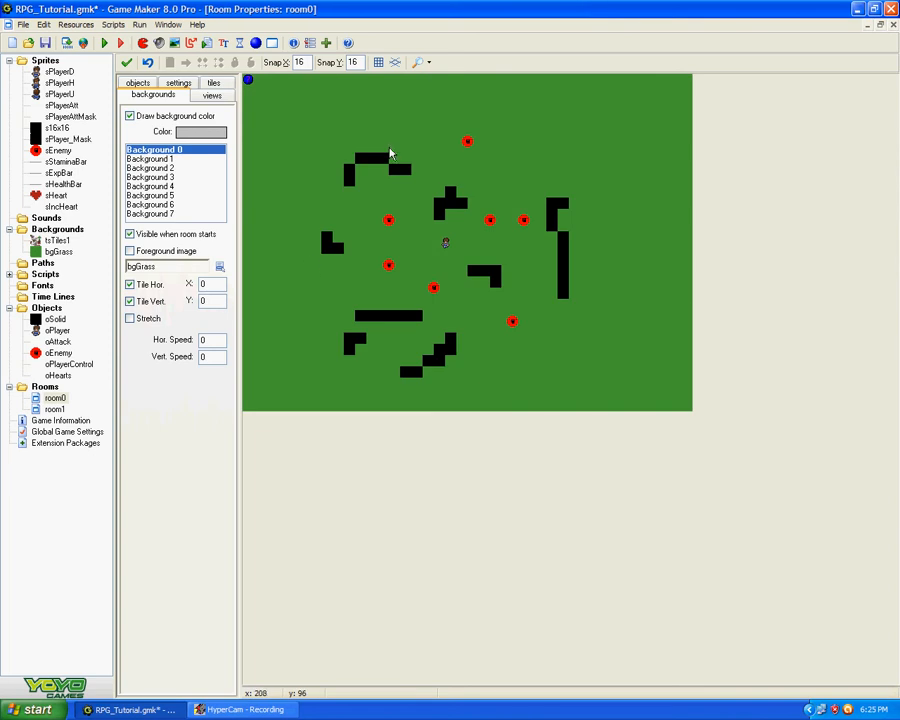
- Choose tsTiles1 as the tile set for room0 and accept the room's changes
left_click(216, 85)
left_click(219, 578)
left_click(256, 594)
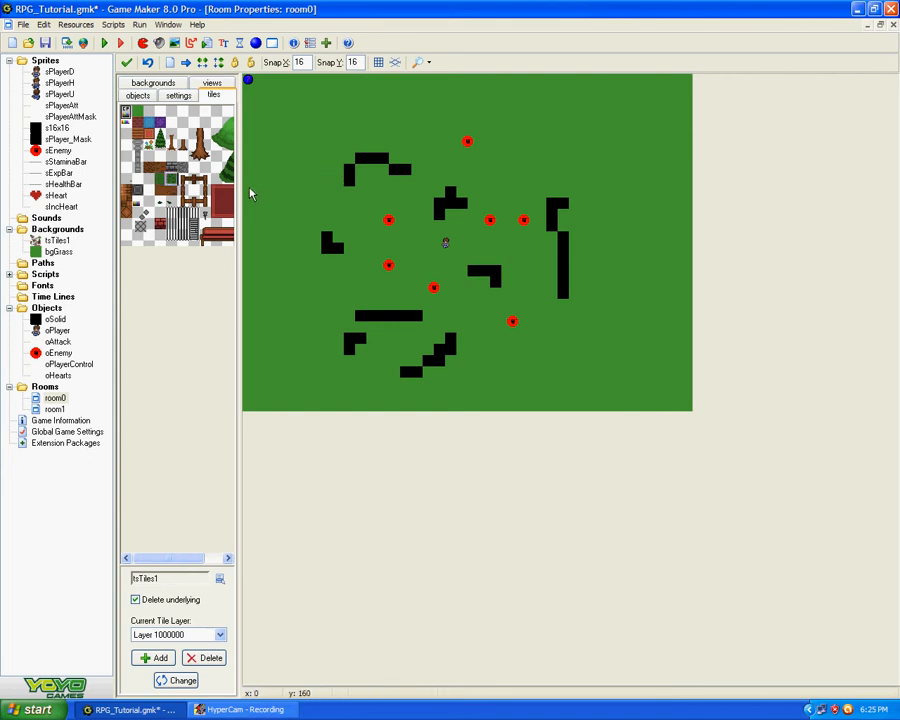
left_click(126, 62)
double_click(70, 251)
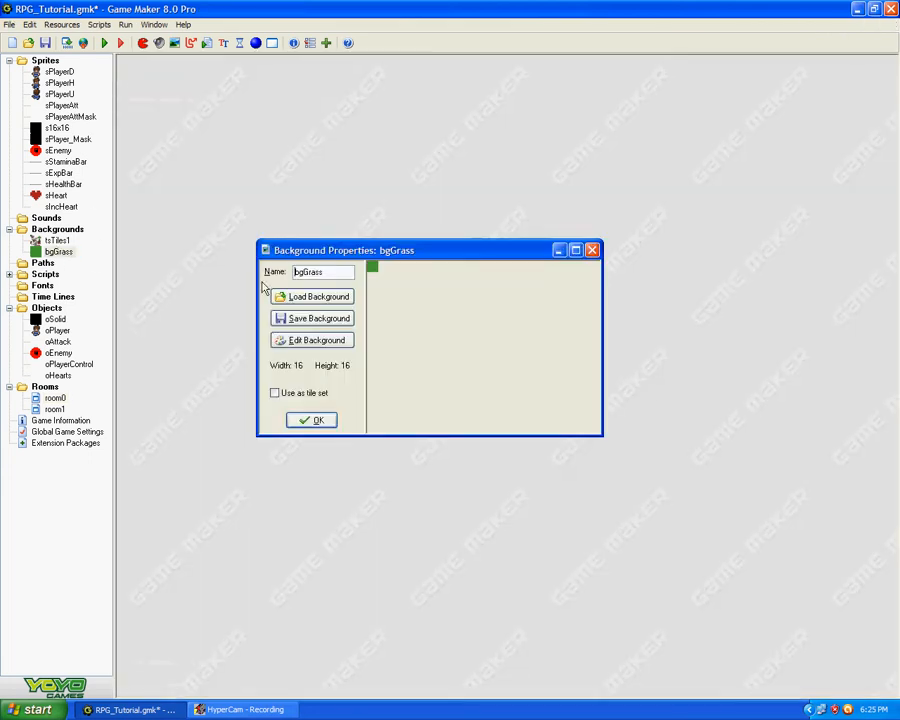
left_click(318, 420)
left_click_drag(58, 251, 45, 247)
- Copy the plain dark green grass tile from the tsTiles1 image, accept the image and confirm the tile set's properties
double_click(50, 242)
left_click(350, 366)
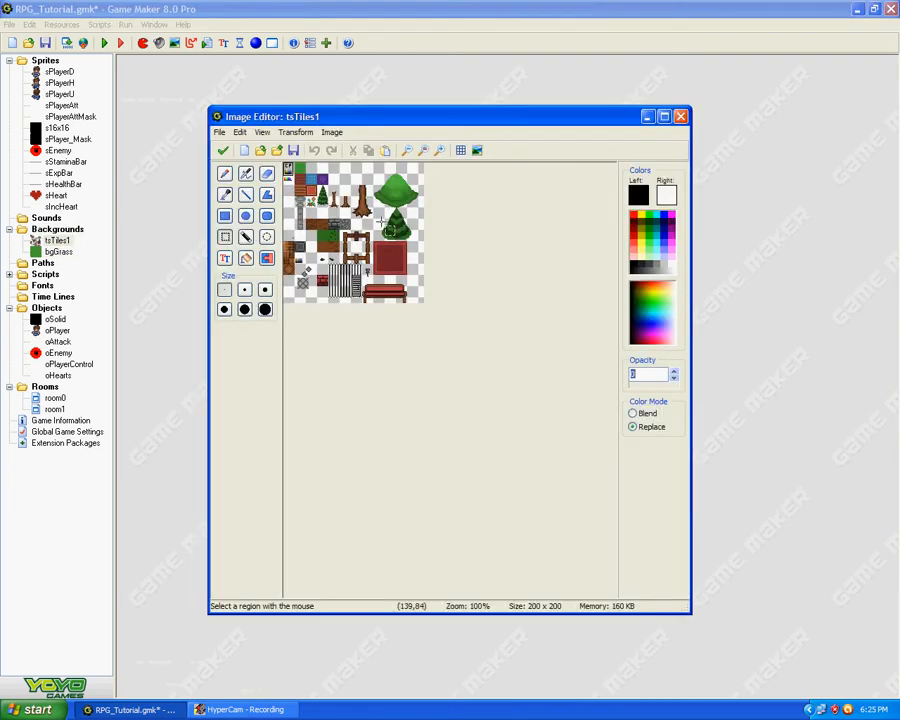
left_click(438, 150)
left_click(438, 150)
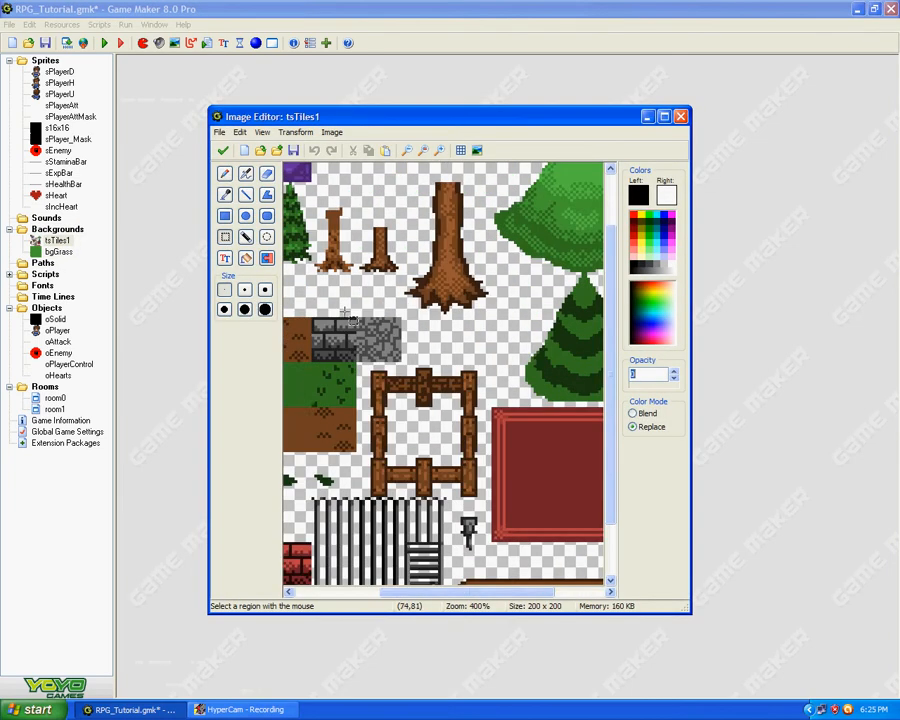
left_click_drag(460, 596, 428, 596)
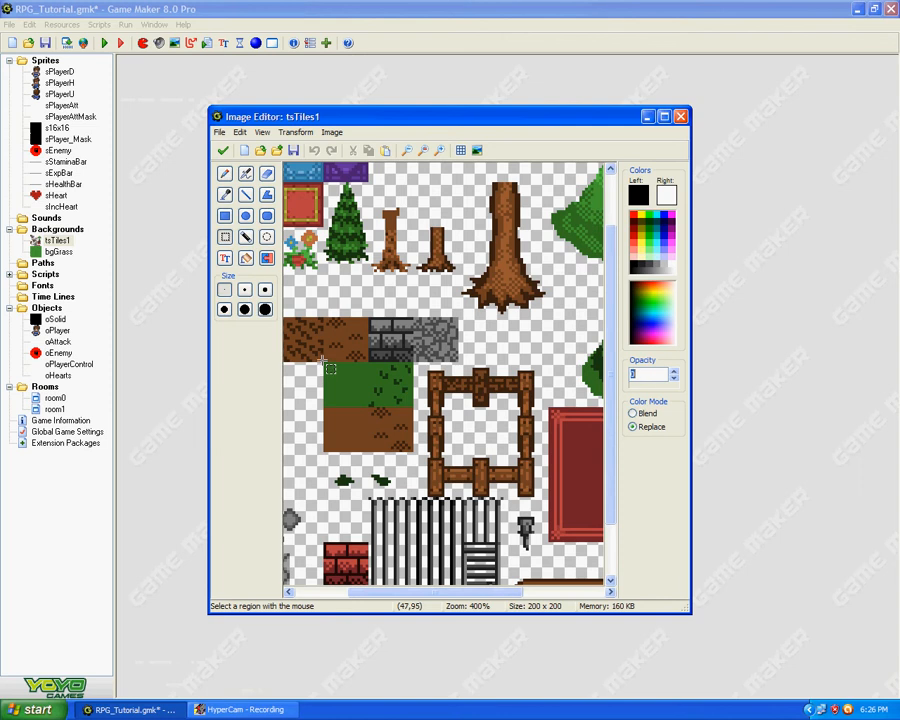
left_click_drag(324, 363, 378, 396)
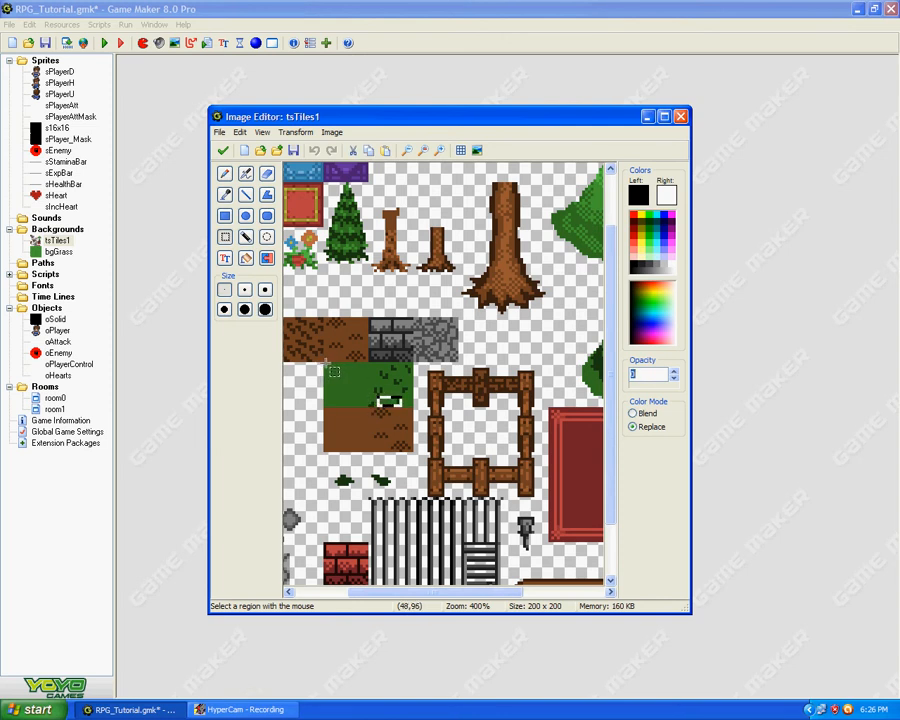
left_click_drag(325, 364, 367, 406)
left_click(223, 150)
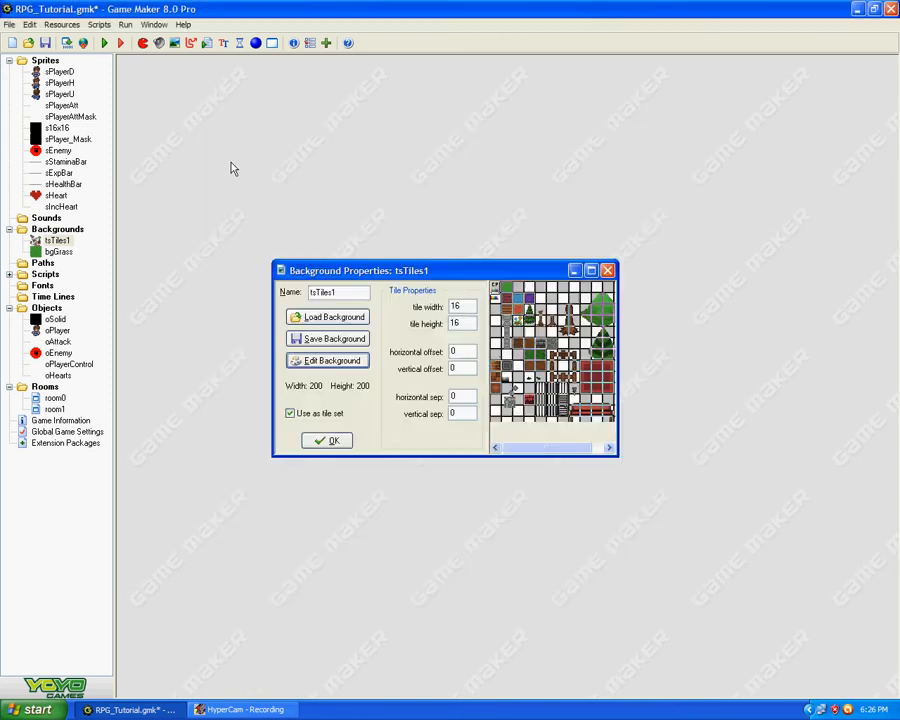
left_click(347, 437)
- Replace the bgGrass image with the copied dark green tile and confirm the background
double_click(55, 397)
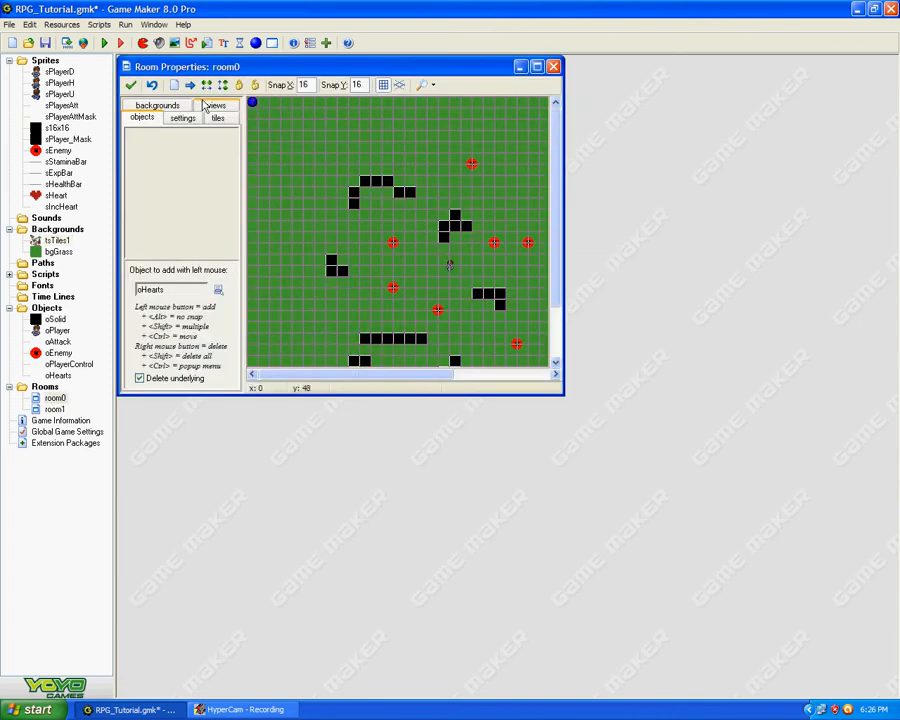
left_click(131, 85)
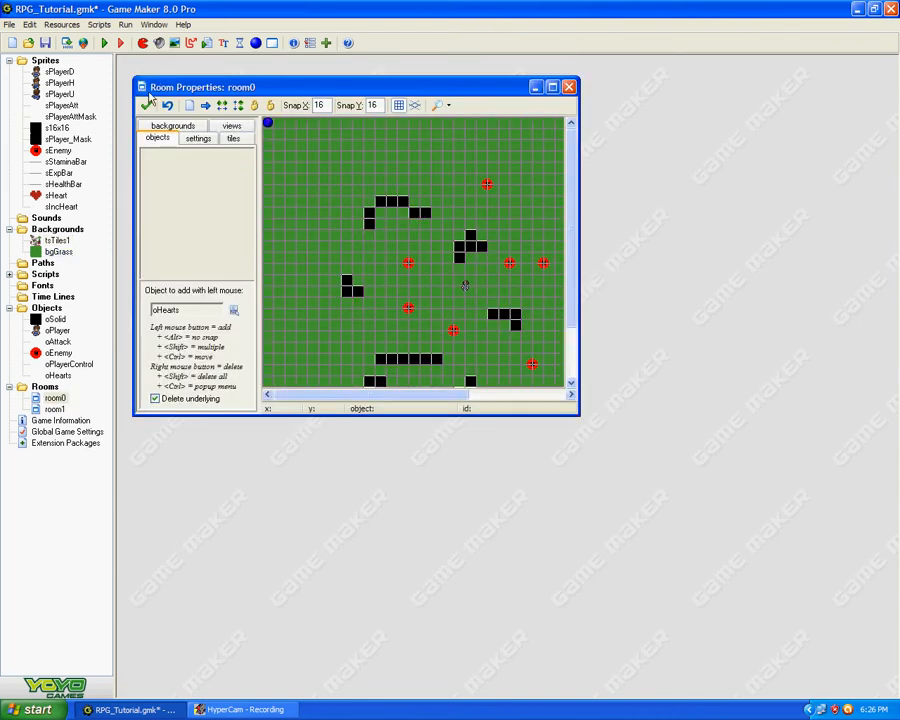
double_click(58, 251)
left_click(228, 197)
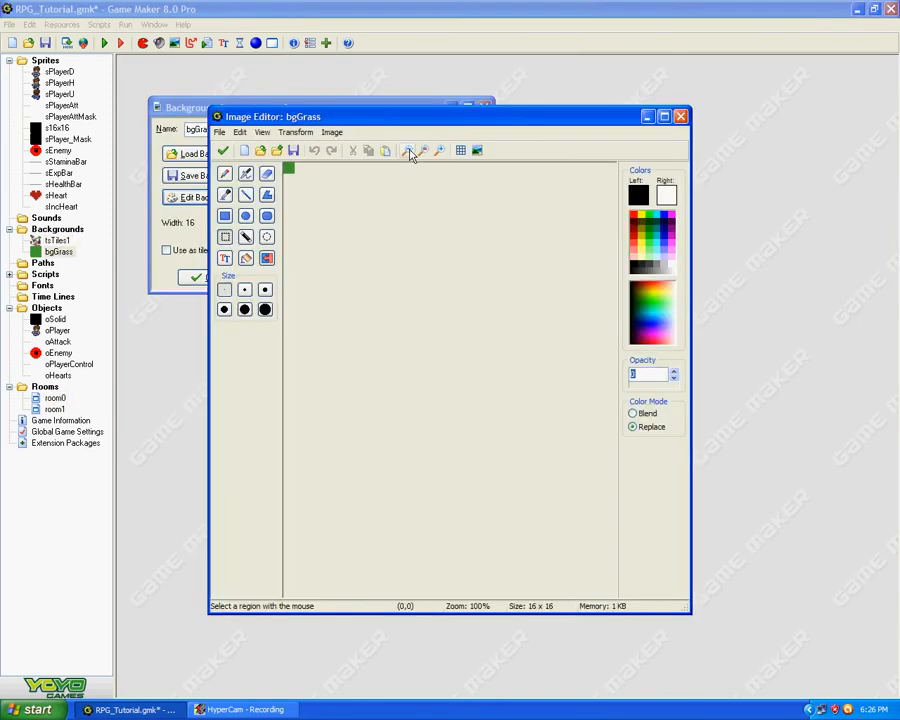
left_click(222, 152)
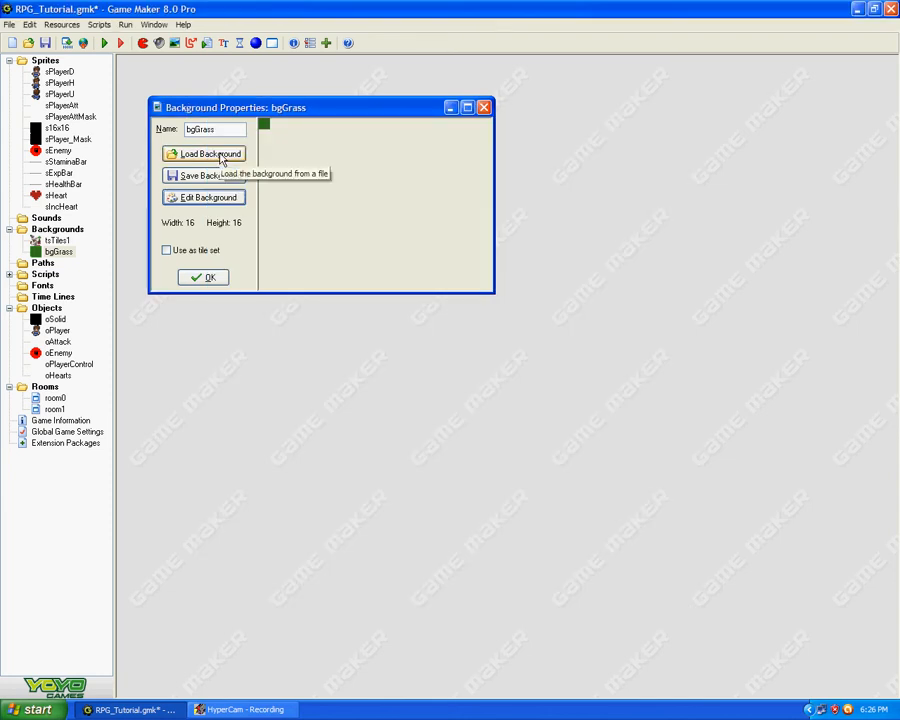
left_click(208, 277)
- Reopen room0, hide its grid and choose bgGrass again for Background 0
double_click(55, 397)
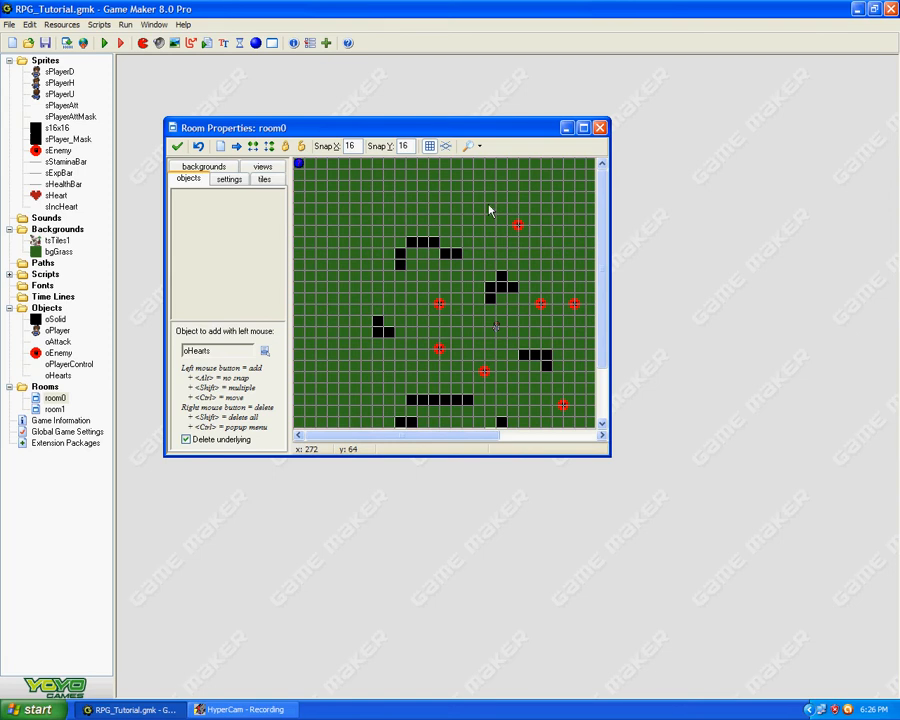
left_click(429, 146)
left_click(204, 167)
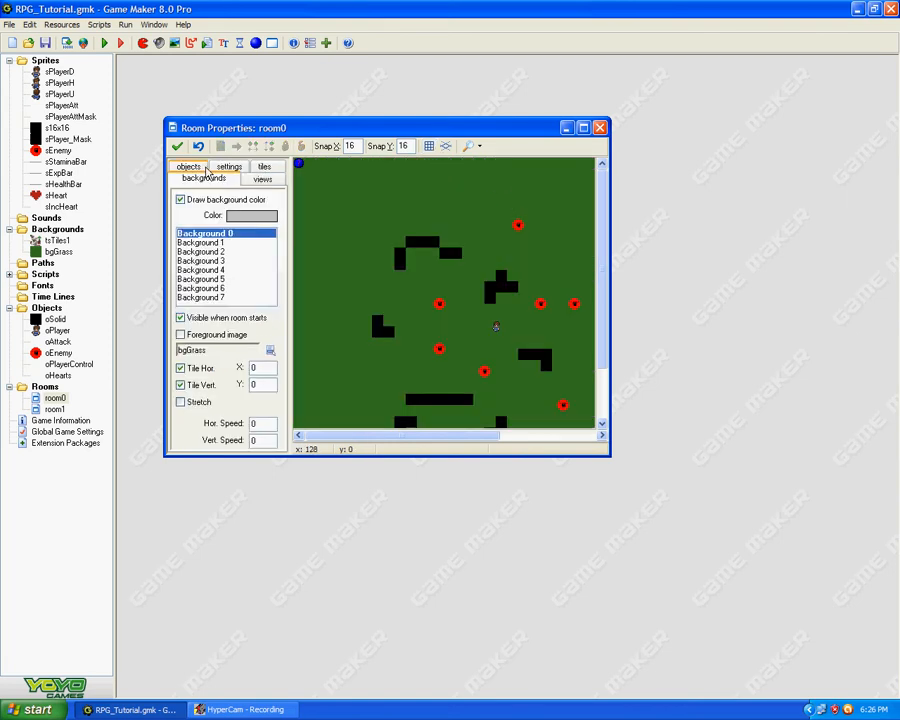
left_click(271, 351)
left_click(327, 383)
- Choose the tsTiles1 tile set for room0 and place a few trial grass-tuft tiles near the L-shaped wall
left_click(264, 168)
left_click(272, 336)
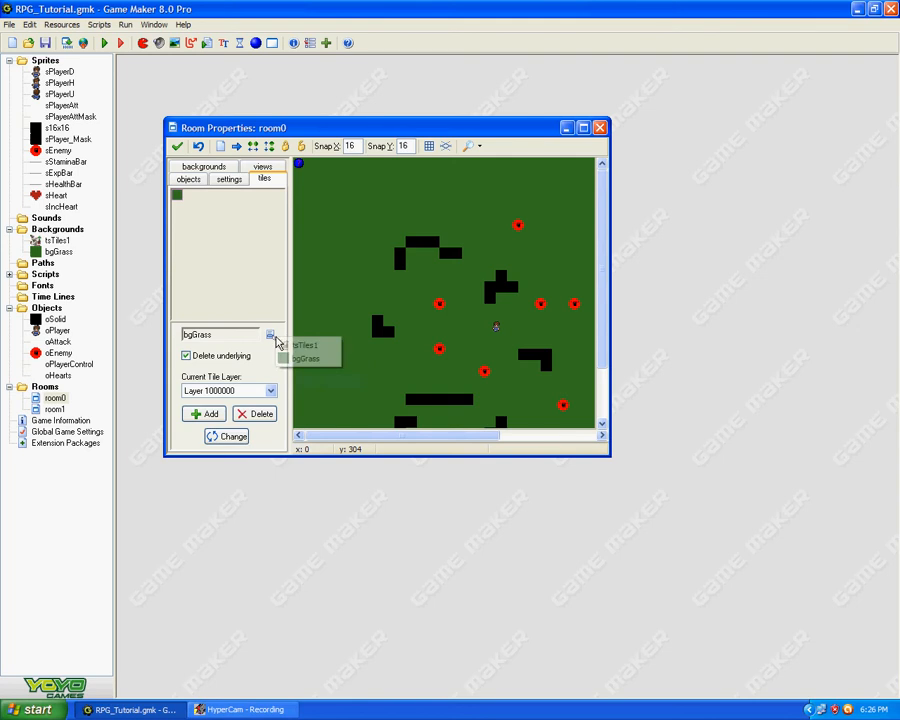
left_click(284, 361)
left_click(271, 335)
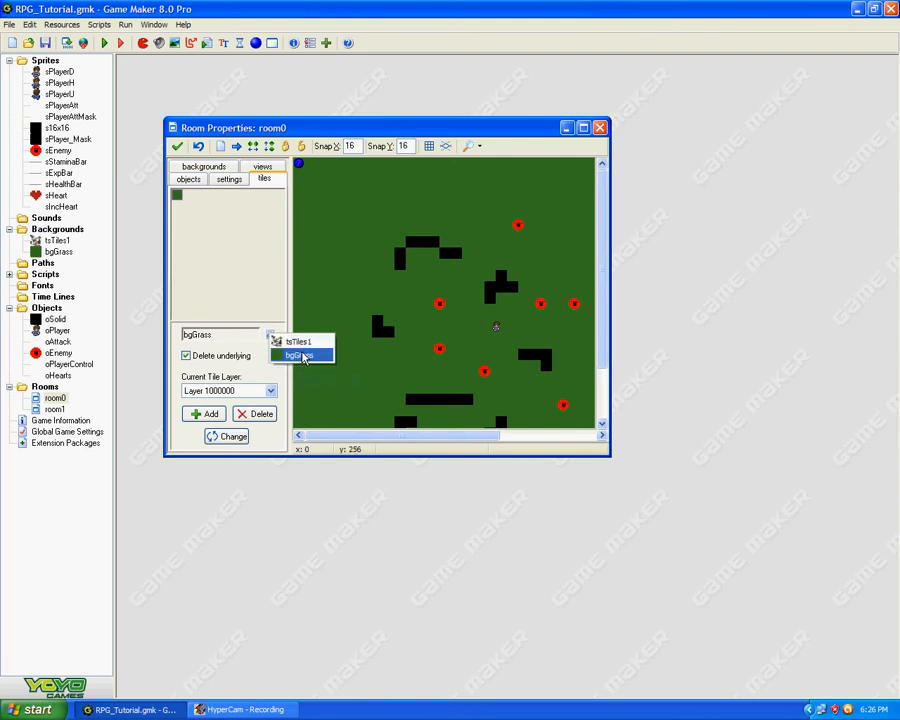
left_click(290, 339)
left_click(354, 259)
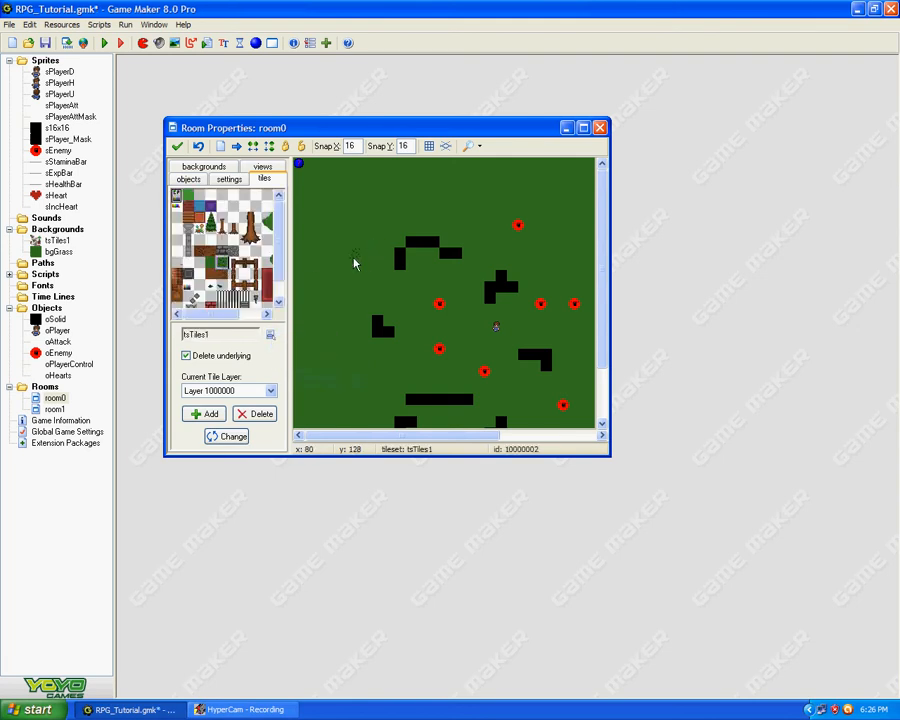
left_click_drag(356, 265, 378, 289)
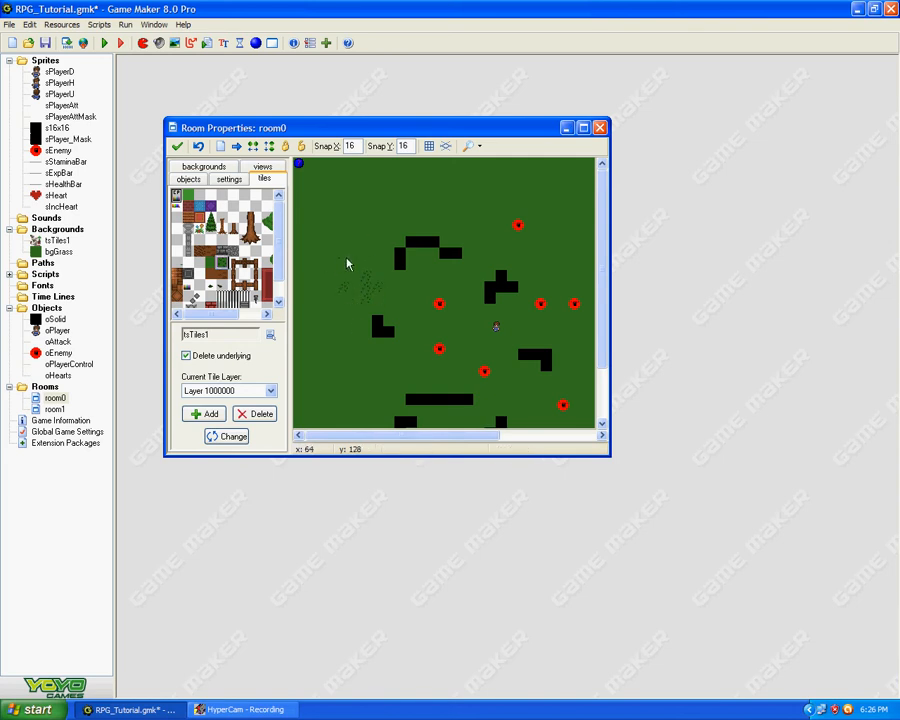
- Set the depth of room0's current tile layer to 1
left_click(255, 414)
left_click(228, 439)
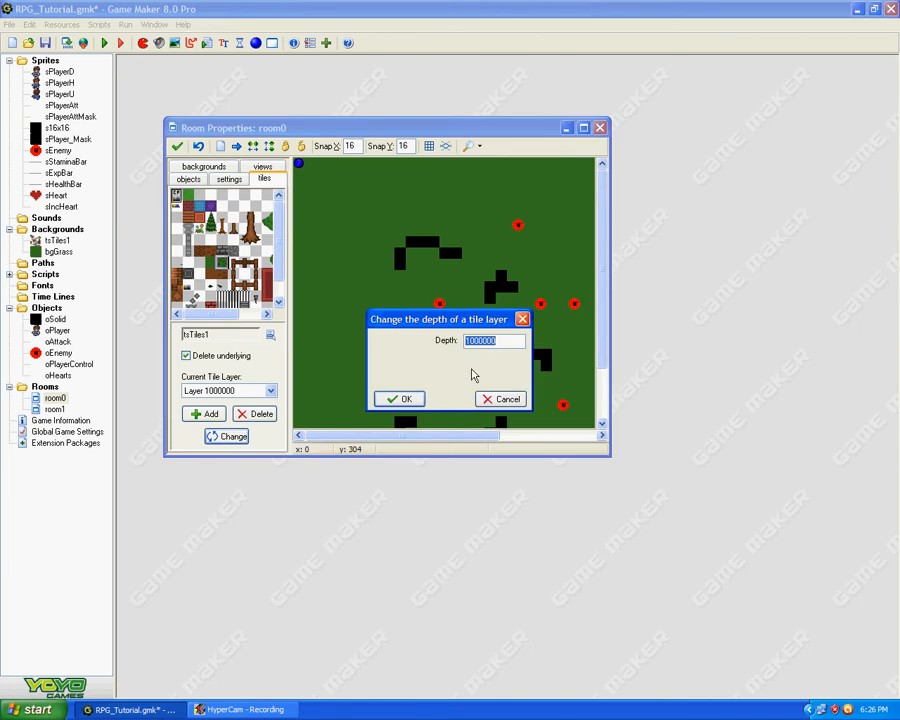
type("1")
left_click(400, 400)
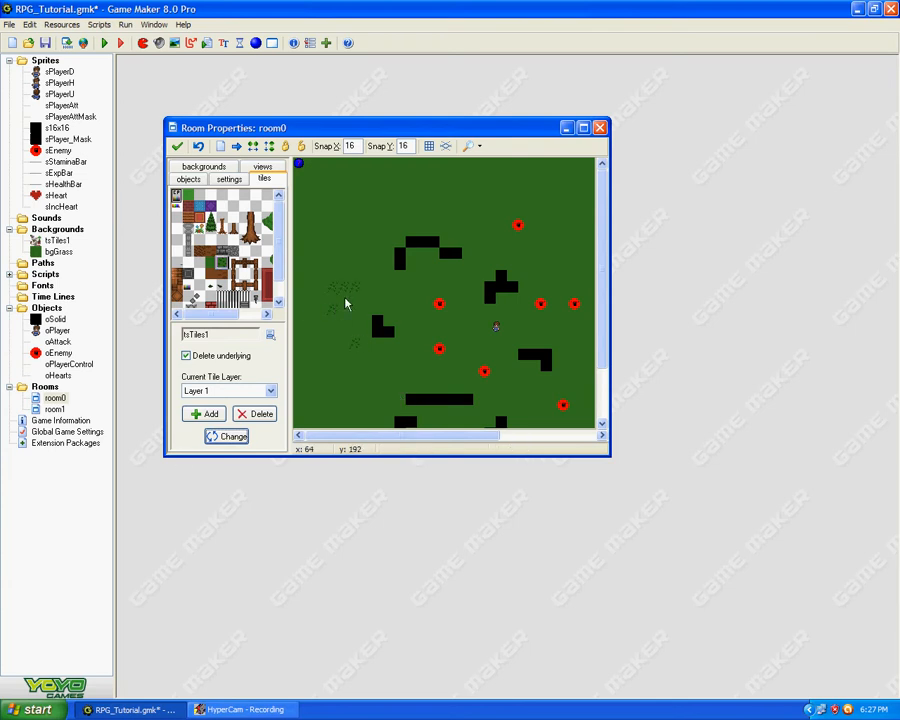
- Maximize the room0 window and paint irregular patches and connecting trails of grass-tuft tiles across the room
left_click(583, 128)
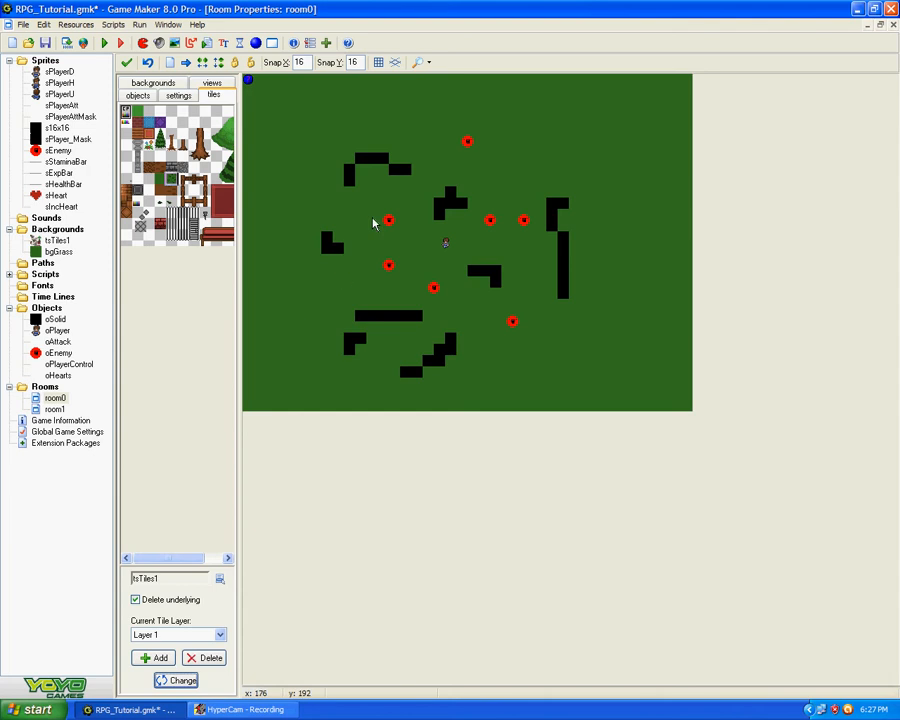
mouse_move(283, 125)
left_mouse_down("shift")
mouse_move(270, 153)
mouse_move(281, 233)
left_mouse_up("shift")
mouse_move(585, 100)
left_mouse_down("shift")
mouse_move(624, 135)
mouse_move(585, 92)
mouse_move(637, 253)
mouse_move(590, 345)
left_mouse_up("shift")
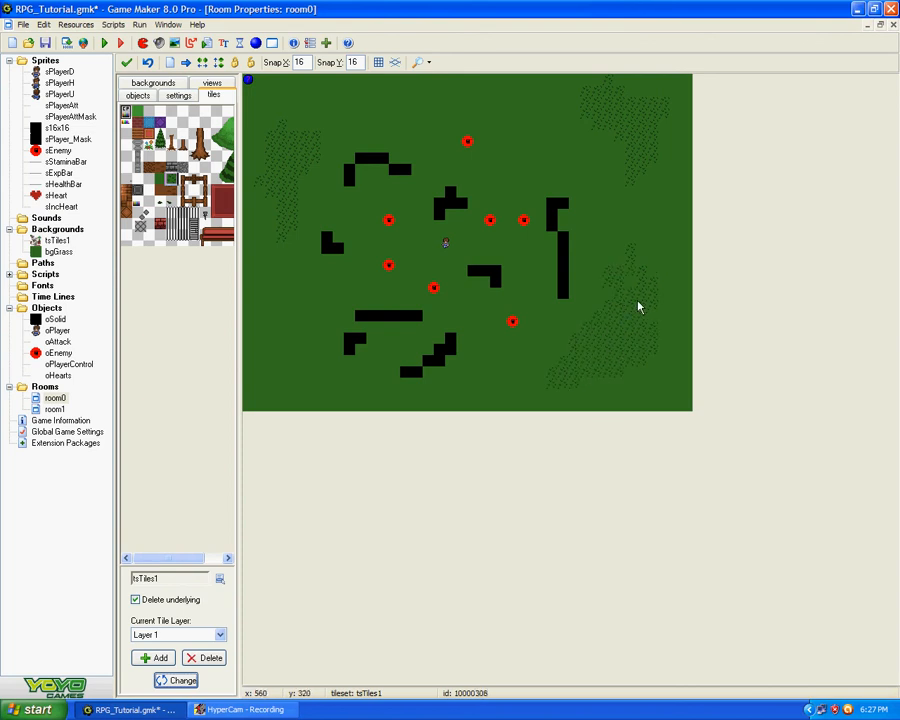
left_click_drag(593, 310, 549, 321, "shift")
left_click_drag(296, 328, 291, 384, "shift")
left_click_drag(385, 406, 349, 395, "shift")
mouse_move(404, 261)
left_mouse_down("shift")
mouse_move(434, 287)
mouse_move(408, 267)
mouse_move(360, 286)
left_mouse_up("shift")
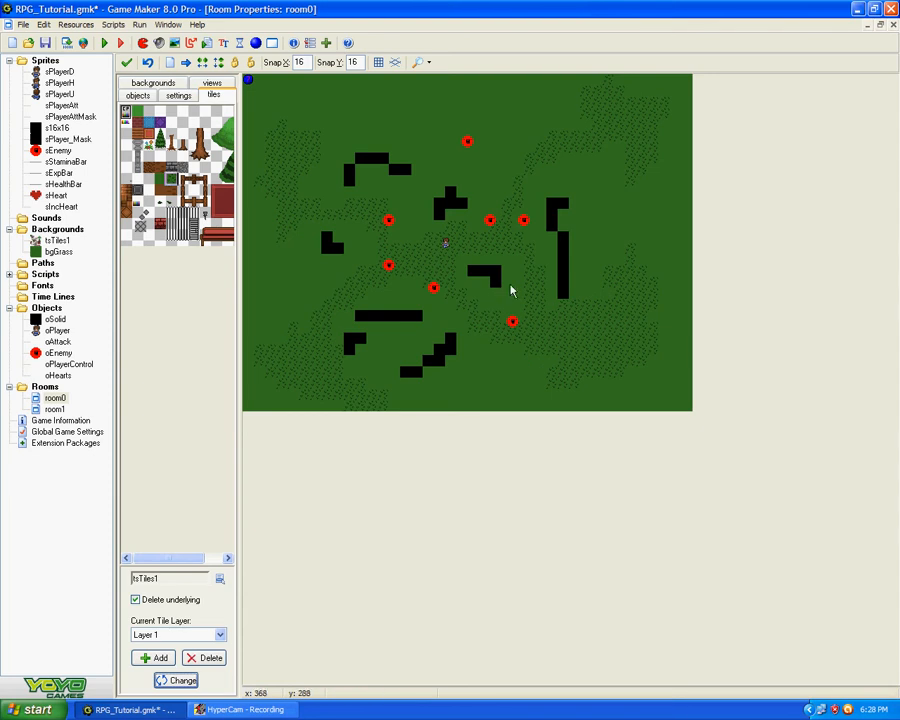
- Delete all the black solid wall blocks from room0, keeping the player and enemies
left_click(138, 95)
right_click_drag(345, 159, 348, 183, "shift")
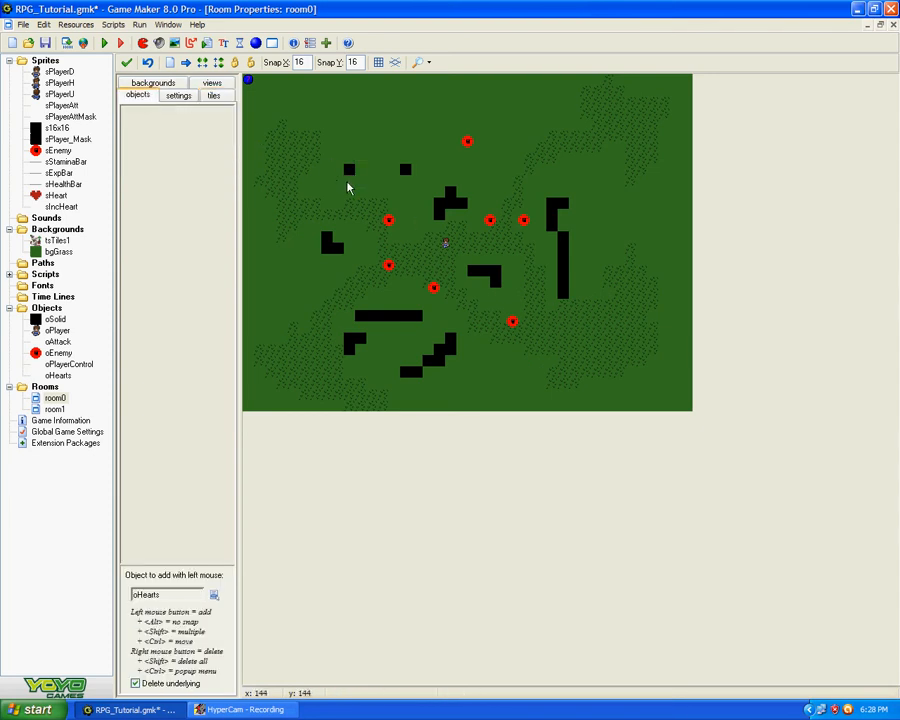
mouse_move(434, 178)
right_mouse_down("shift")
mouse_move(476, 203)
mouse_move(498, 279)
mouse_move(565, 293)
mouse_move(568, 262)
right_mouse_up("shift")
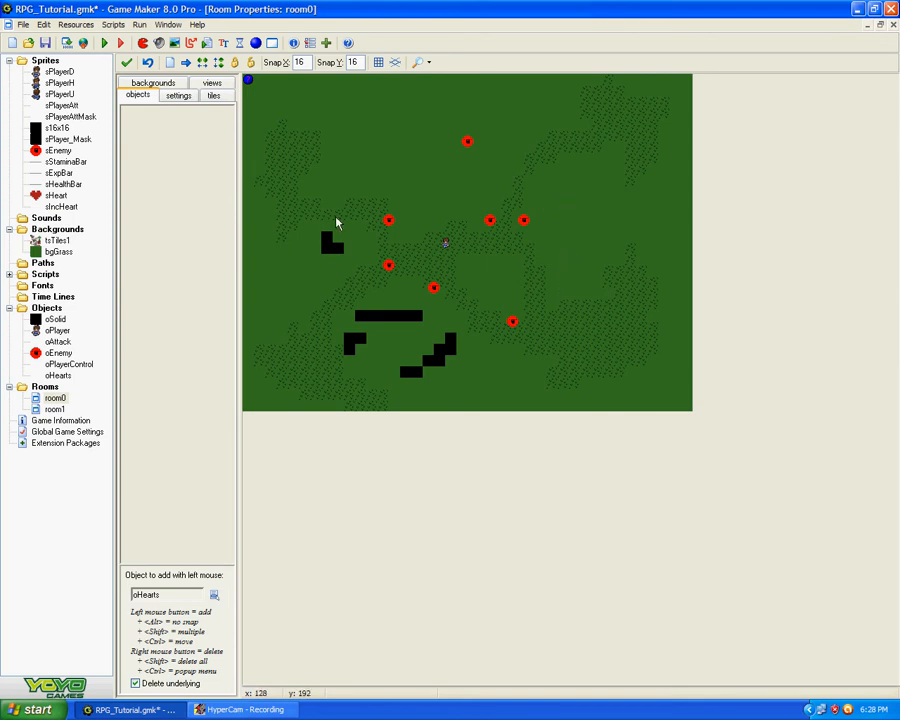
mouse_move(372, 313)
right_mouse_down("shift")
mouse_move(350, 317)
mouse_move(424, 315)
mouse_move(463, 361)
mouse_move(391, 386)
right_mouse_up("shift")
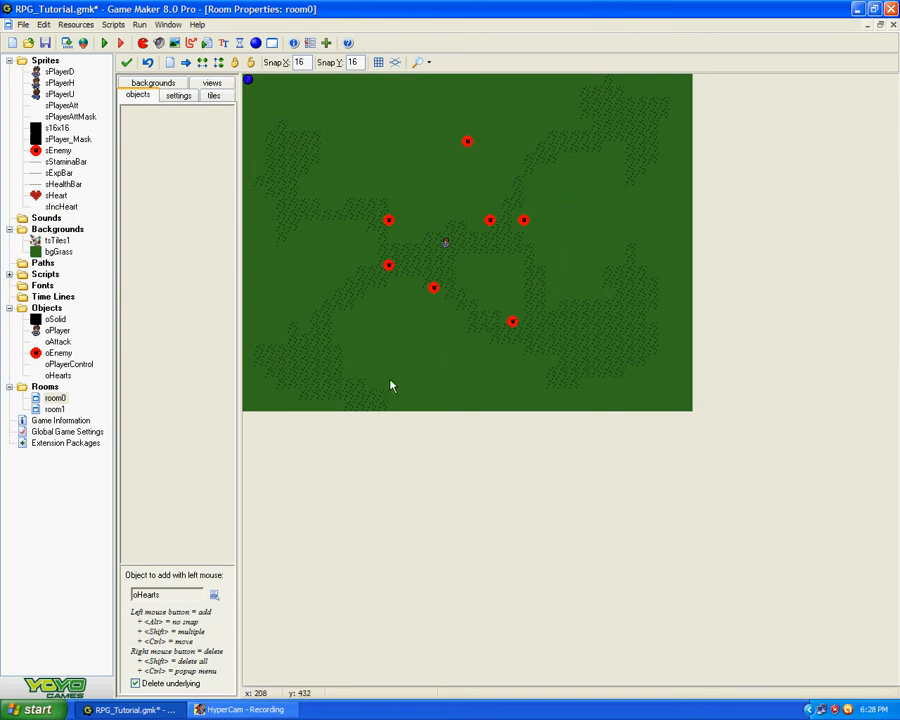
- Choose oSolid as the object to add and place one block at x 352, y 272 in room0
left_click(213, 97)
left_click(147, 100)
left_click(214, 596)
left_click(248, 601)
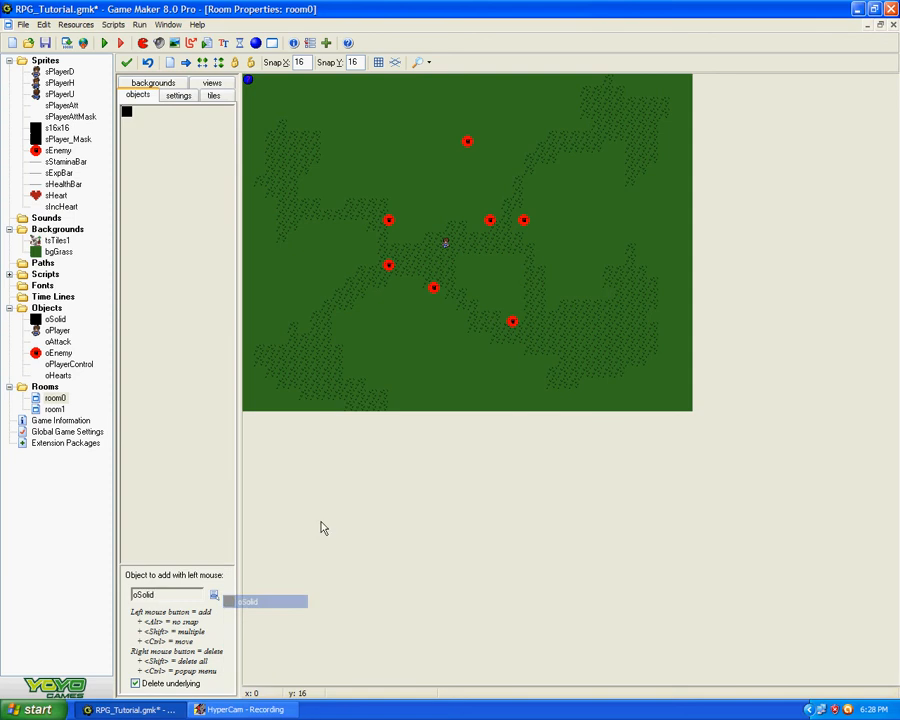
left_click(494, 275)
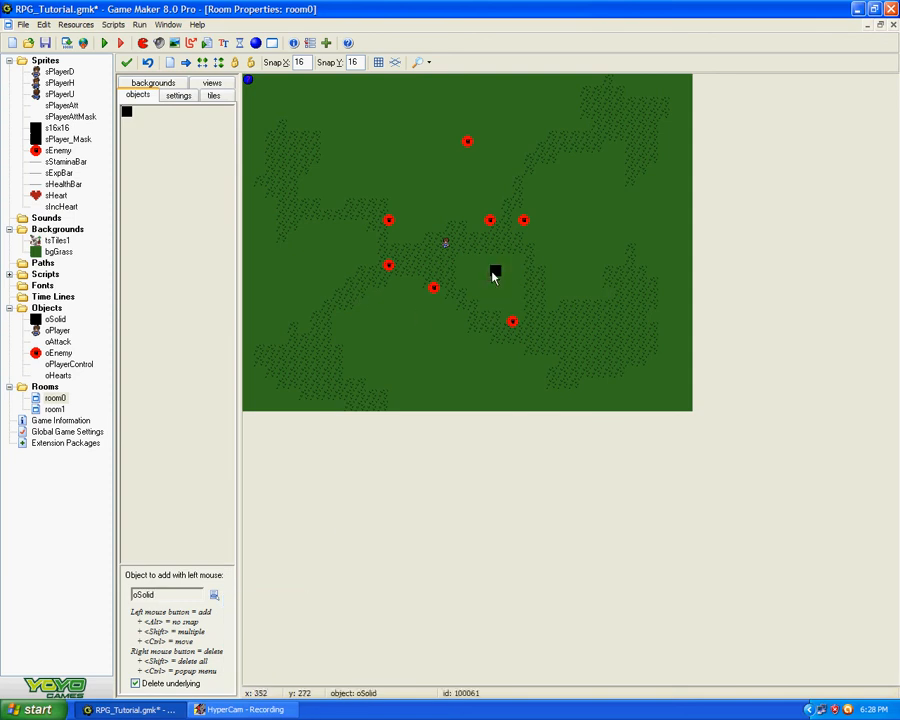
- Delete the lone test block and paint irregular patches of oSolid blocks in room0's right, lower-middle and left areas
right_click(488, 274)
left_click(553, 203)
right_click(553, 203)
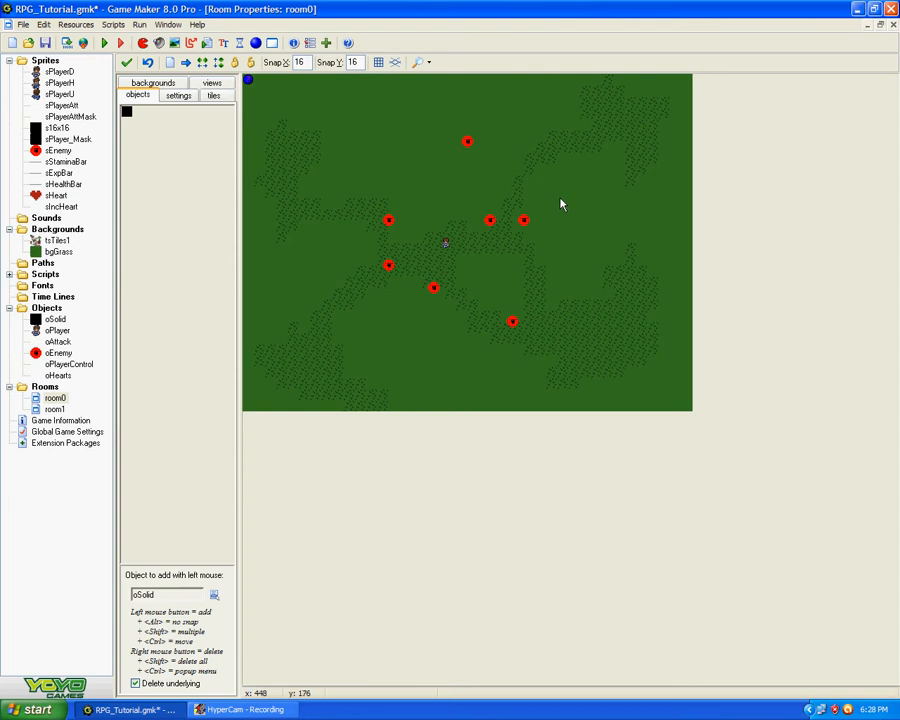
left_click_drag(581, 199, 558, 201, "shift")
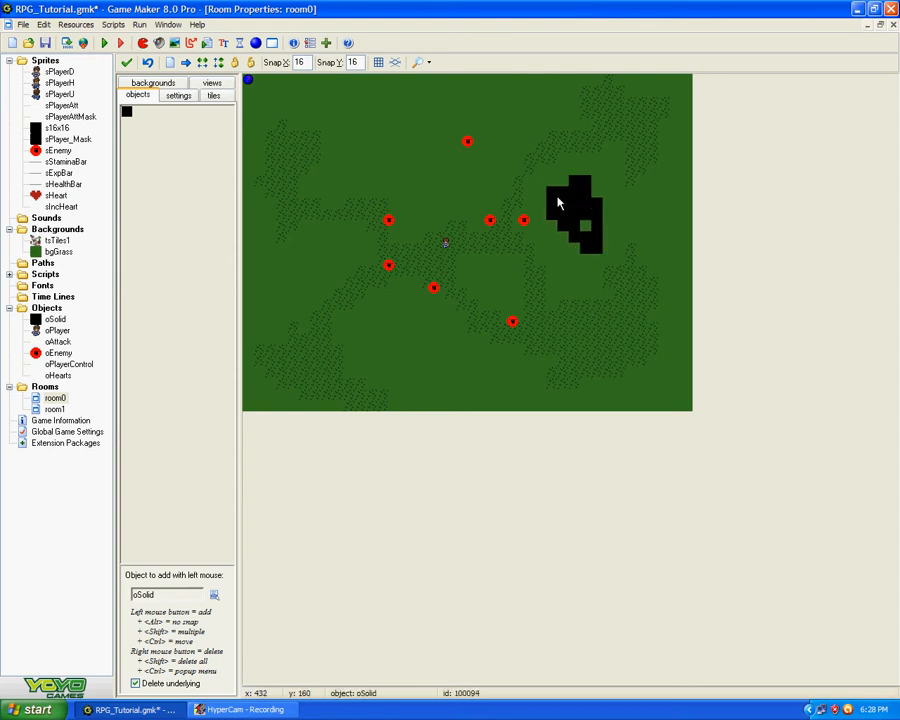
mouse_move(390, 318)
left_mouse_down("shift")
mouse_move(464, 372)
mouse_move(412, 362)
mouse_move(428, 382)
mouse_move(440, 379)
left_mouse_up("shift")
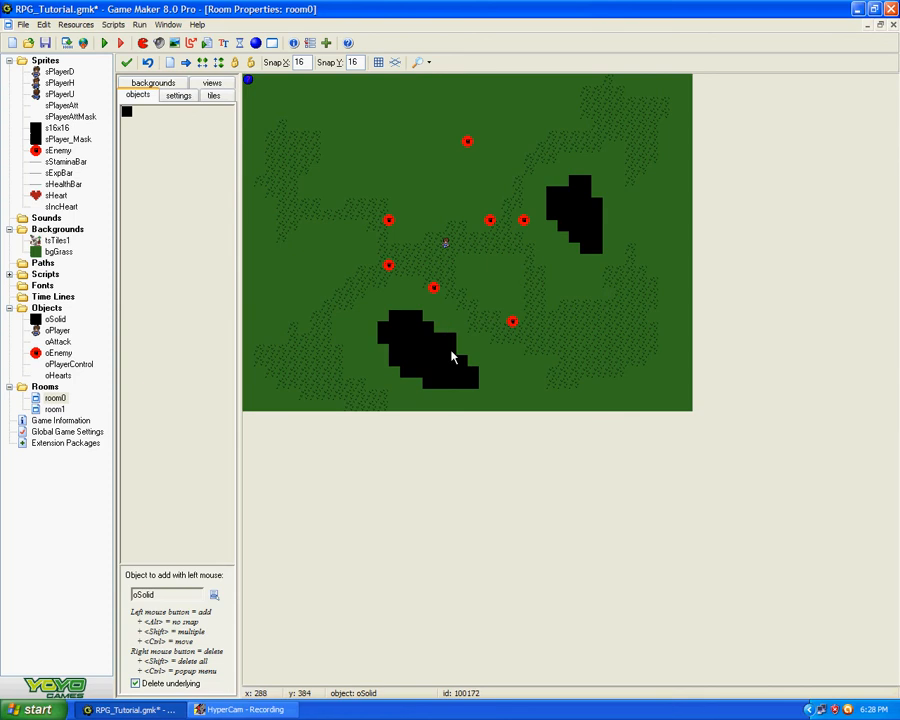
mouse_move(311, 252)
left_mouse_down("shift")
mouse_move(298, 278)
mouse_move(317, 281)
mouse_move(324, 258)
mouse_move(305, 259)
mouse_move(315, 249)
left_mouse_up("shift")
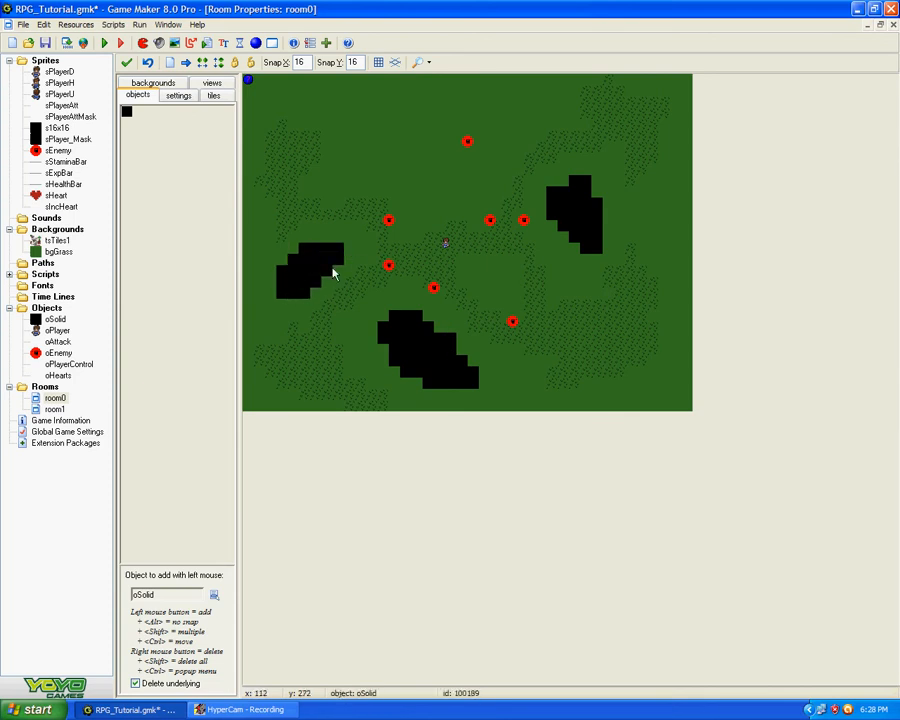
left_click(327, 238)
- Paint a large irregular oSolid patch in room0's upper middle and a small one just southeast of the player
mouse_move(383, 100)
left_mouse_down("shift")
mouse_move(366, 141)
mouse_move(398, 161)
mouse_move(354, 167)
mouse_move(404, 145)
mouse_move(436, 183)
mouse_move(446, 169)
mouse_move(426, 158)
mouse_move(428, 136)
mouse_move(440, 150)
left_mouse_up("shift")
left_click(441, 138, "shift")
left_click(441, 179, "shift")
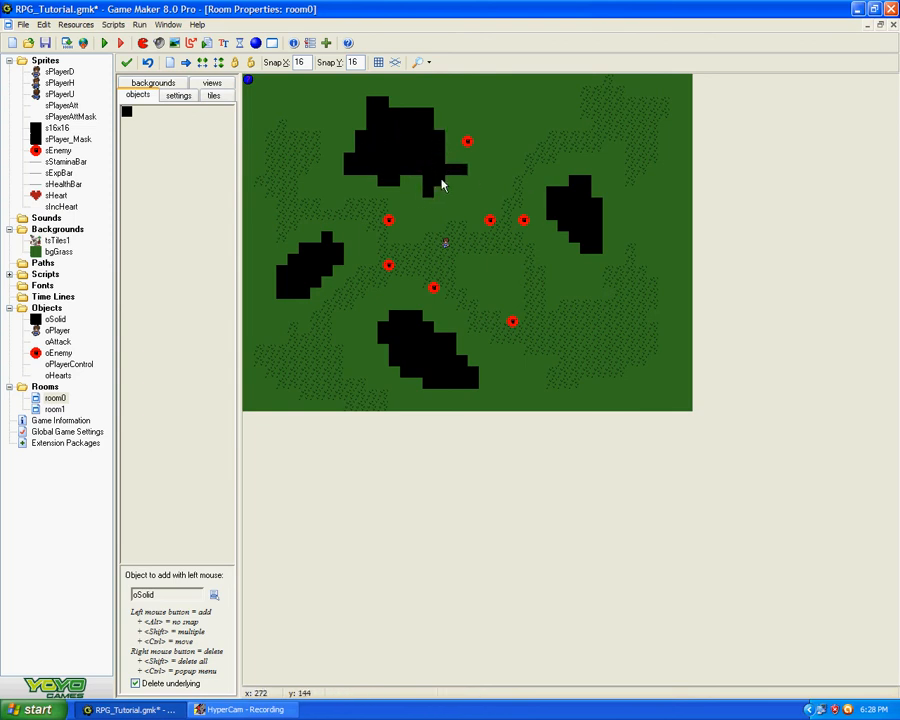
left_click(417, 179, "shift")
mouse_move(485, 270)
left_mouse_down("shift")
mouse_move(484, 281)
mouse_move(504, 287)
left_mouse_up("shift")
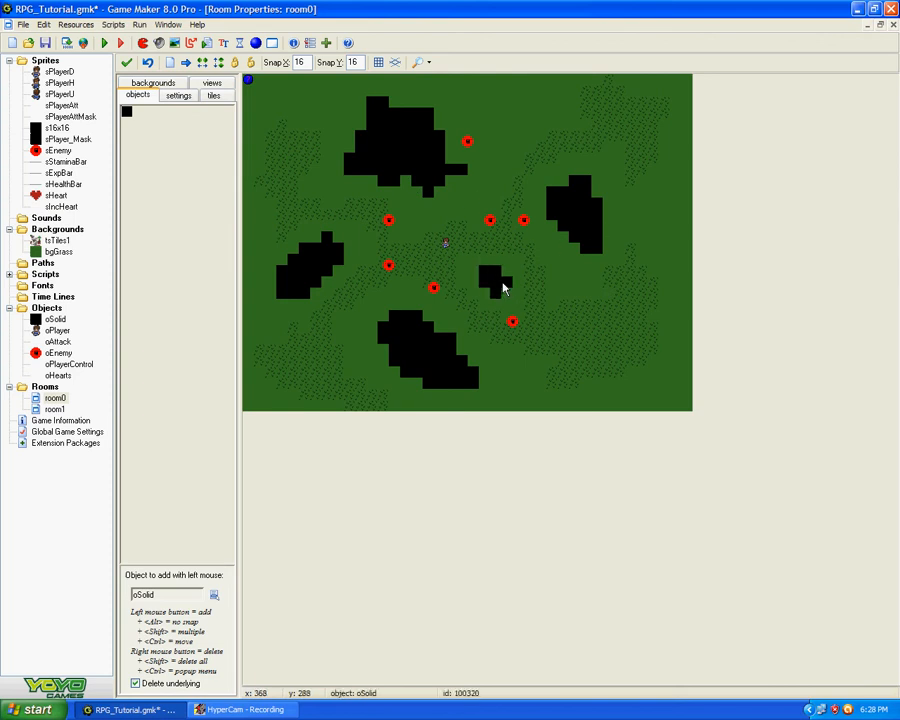
- Select the pine tree tile from tsTiles1 and add a new tile layer with depth -1
left_click(214, 96)
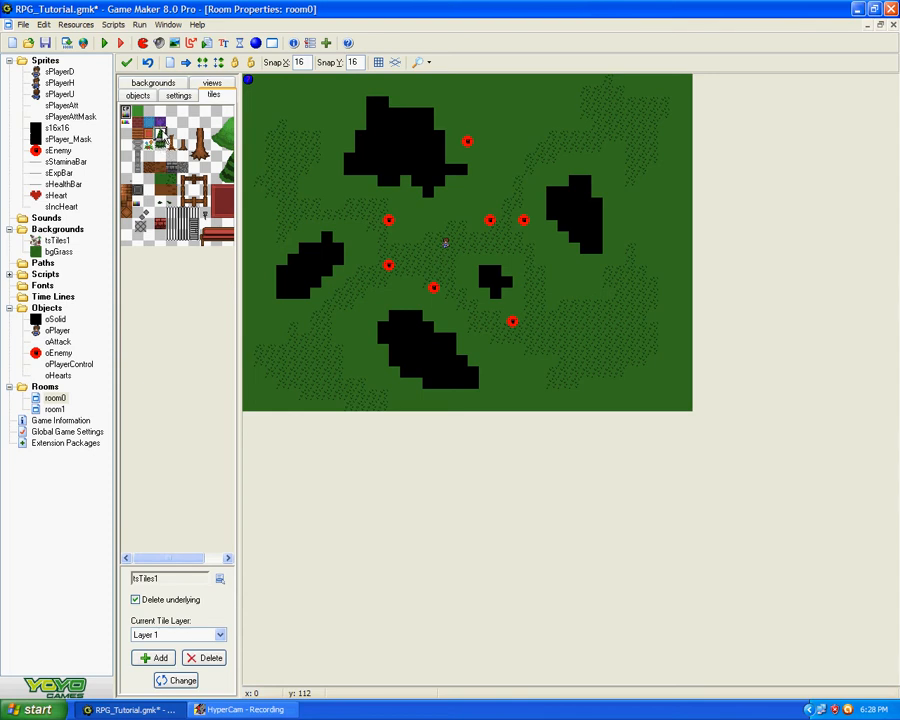
left_click(160, 140)
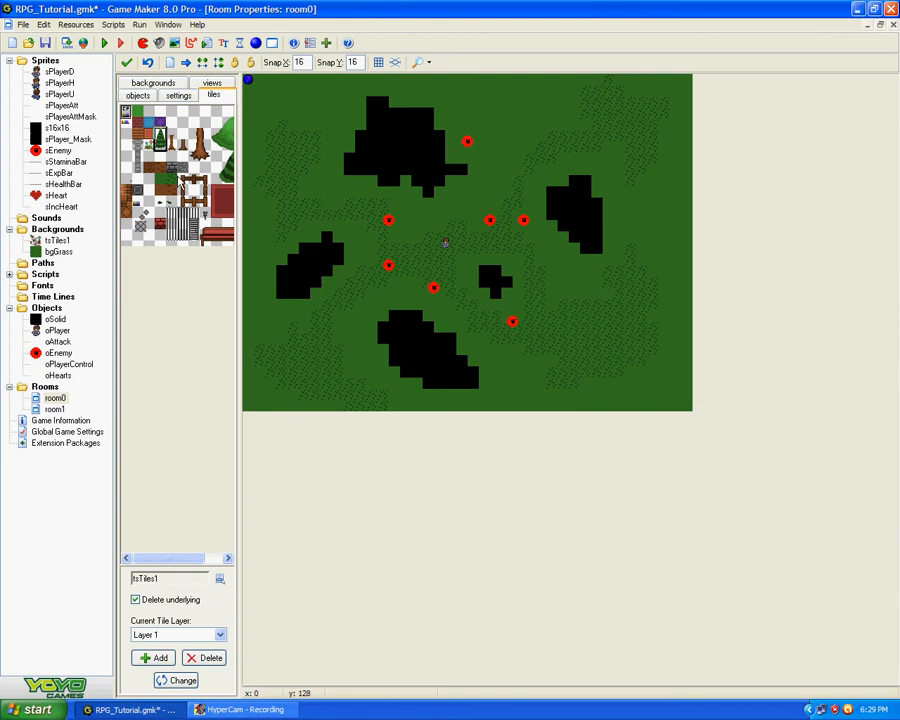
left_click(175, 170)
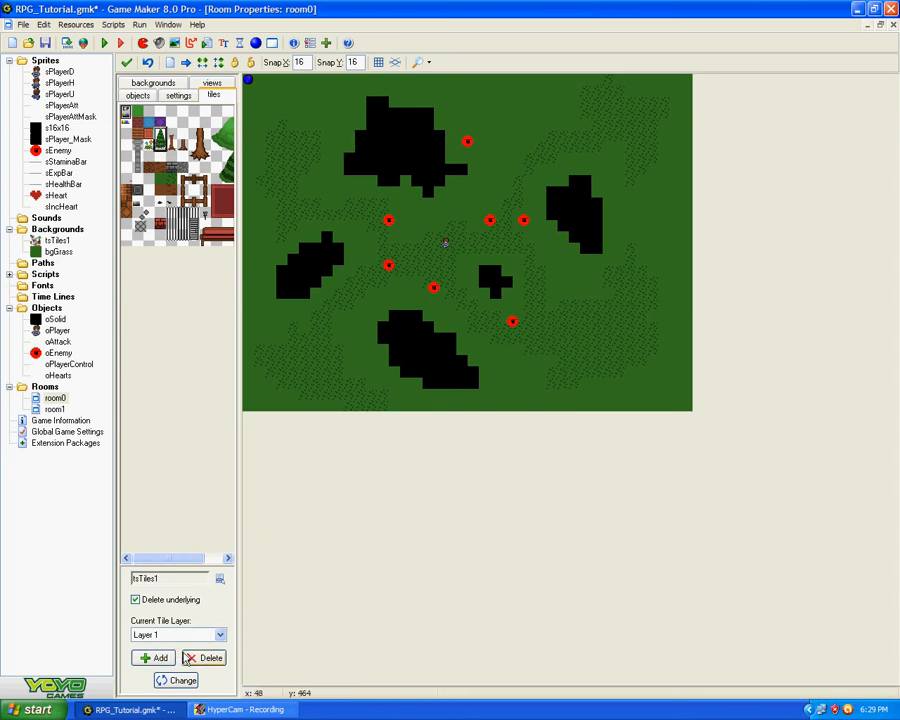
left_click(153, 658)
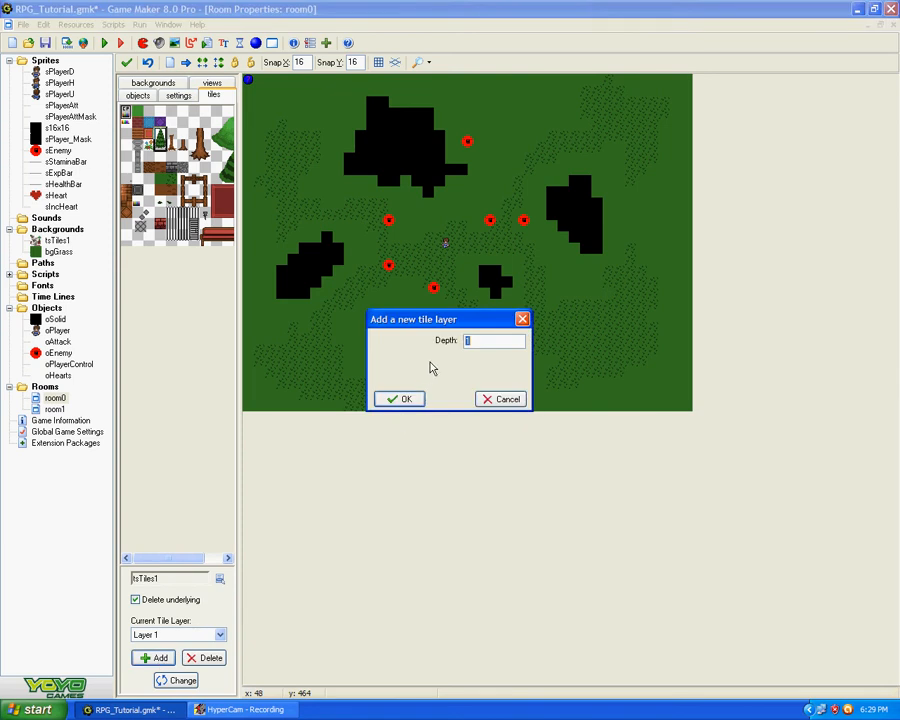
type("-1")
left_click(388, 398)
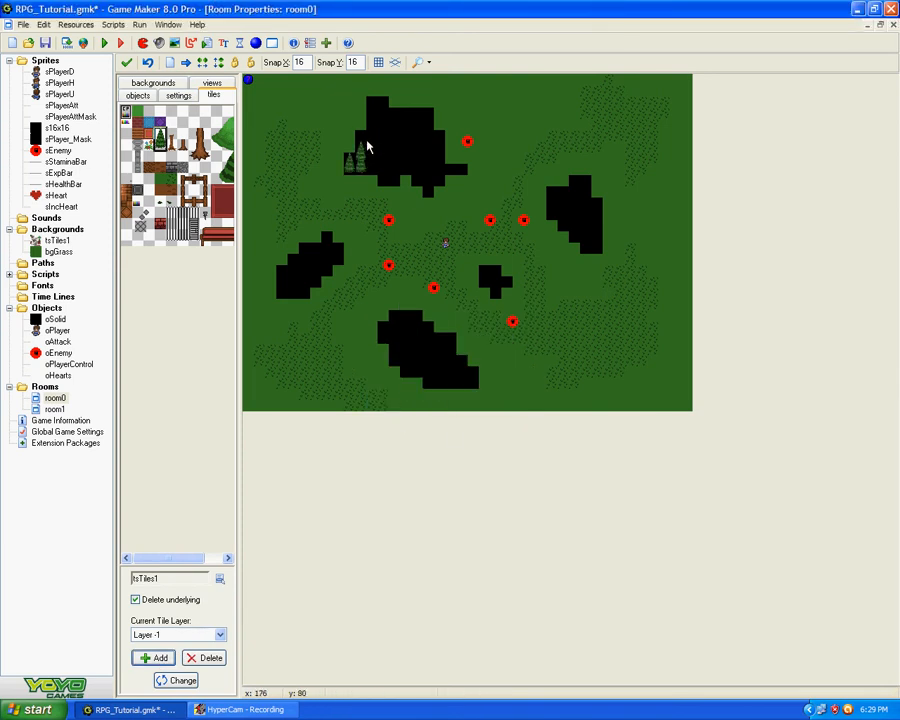
- Try to line the lower edge of the large upper block patch with pine tree tiles, and delete them
left_click(392, 169)
left_click(380, 169)
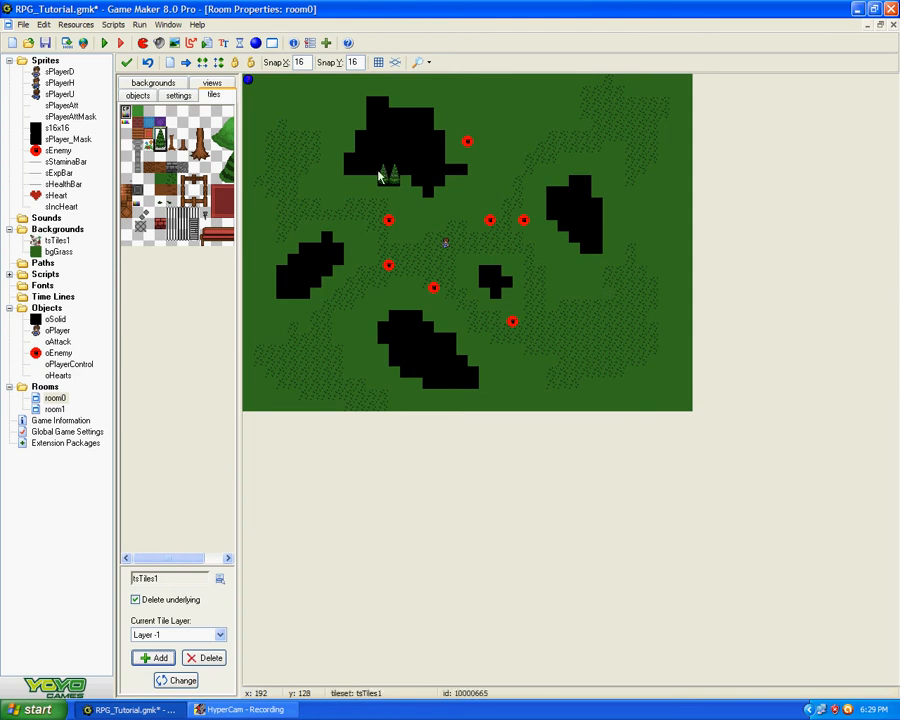
left_click(370, 160)
left_click(362, 160)
left_click(347, 161)
left_click(404, 163)
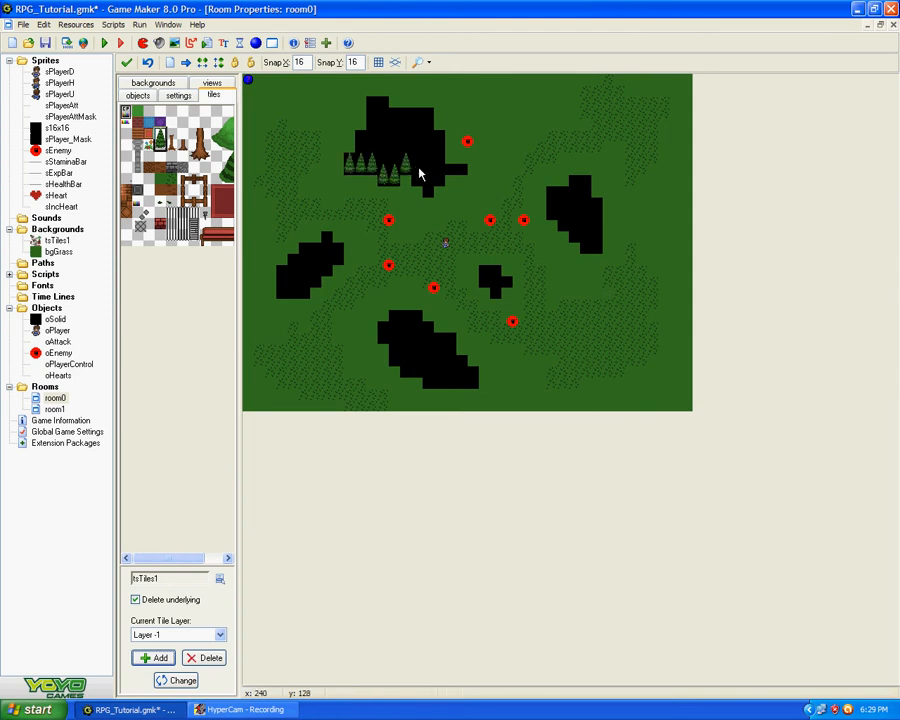
left_click(418, 169)
left_click(435, 173)
left_click(430, 175)
right_click(434, 175)
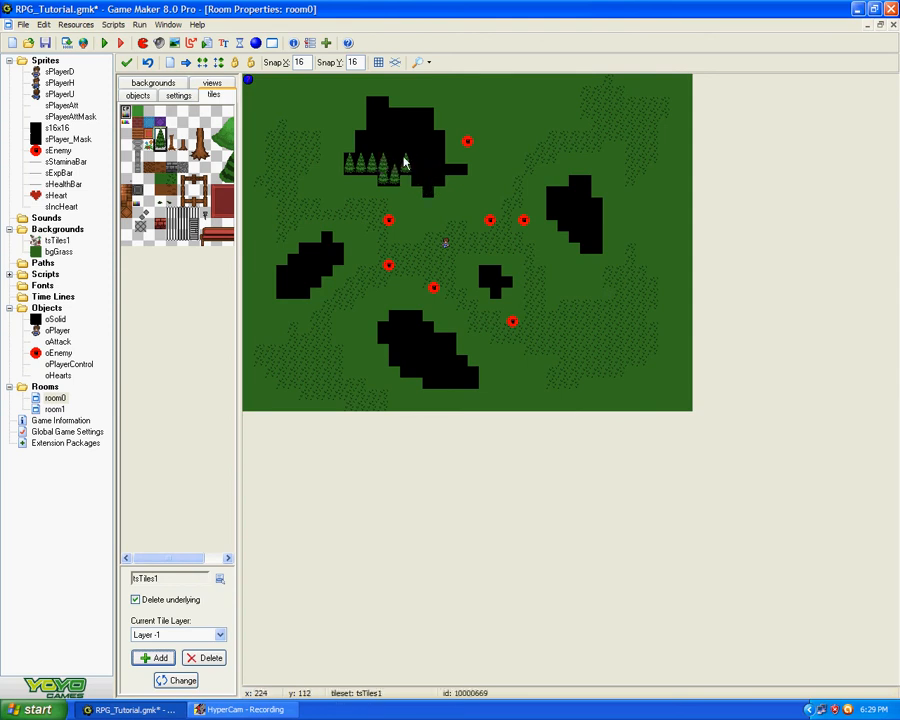
right_click(395, 165)
- Place a row of six pine tree tiles along the top edge of the large upper block patch
left_click(375, 107)
left_click(384, 106)
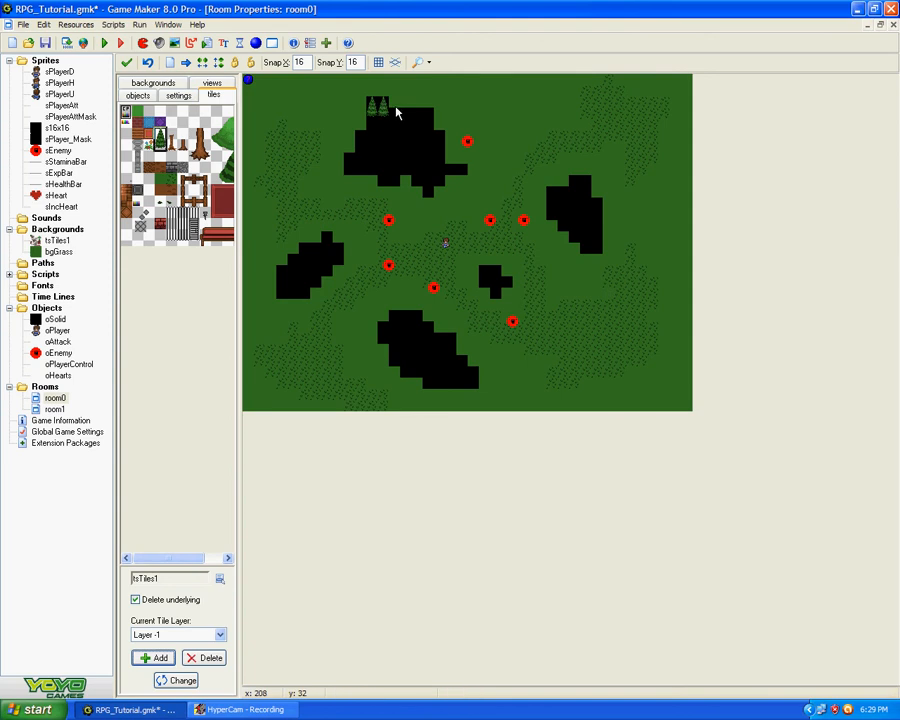
left_click(393, 114)
left_click(417, 114)
left_click(427, 115)
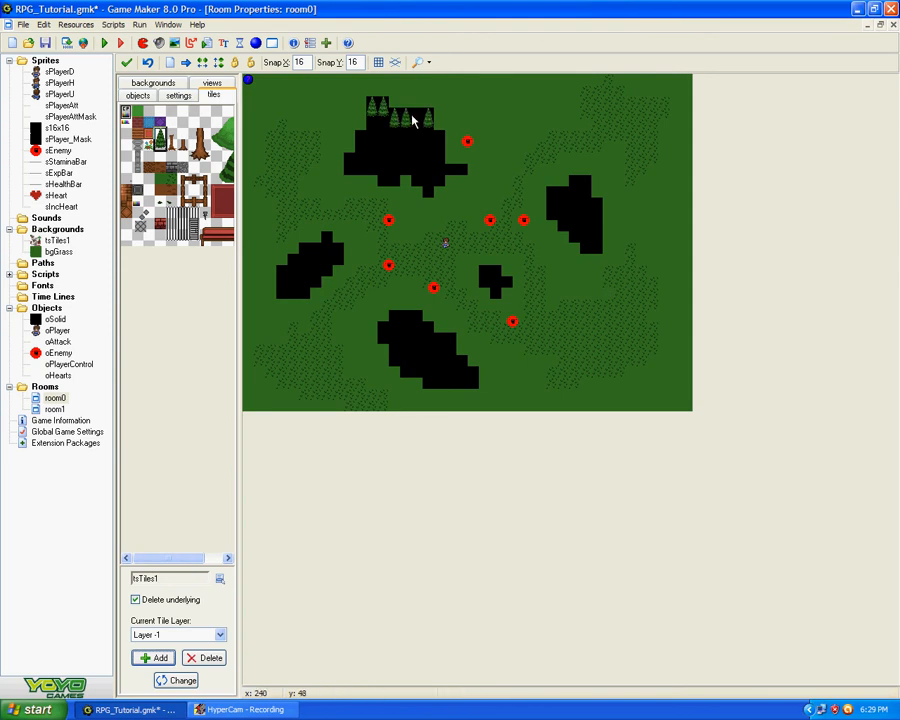
left_click(405, 117)
- Try to add a second, non-overlapping row of pine trees below the first row, and delete it
left_click(373, 126)
left_click(381, 125)
left_click(395, 136)
left_click(405, 136)
left_click(416, 135)
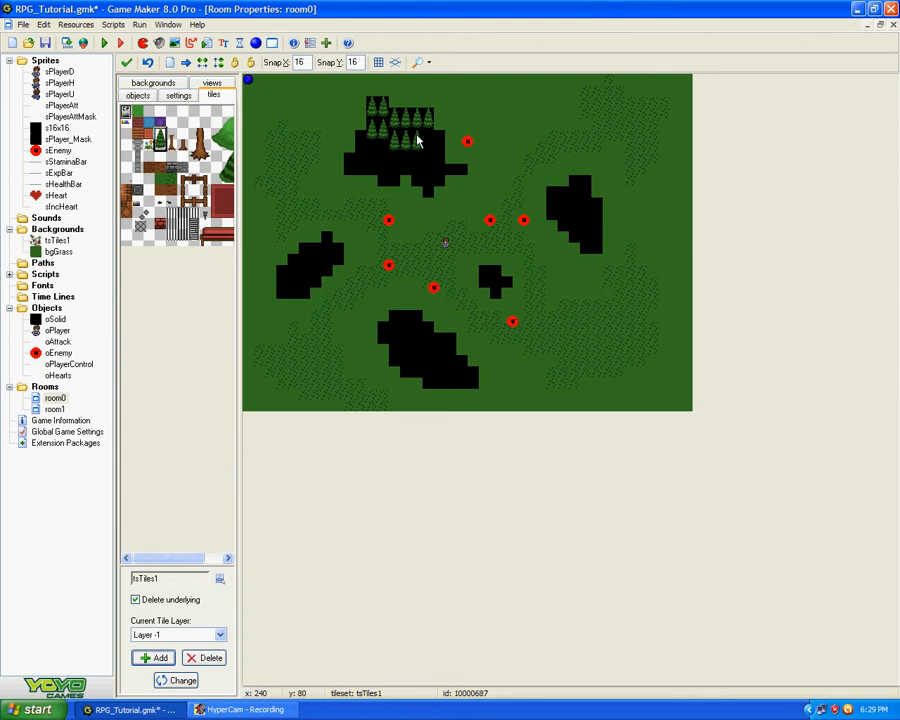
right_click_drag(420, 141, 376, 133)
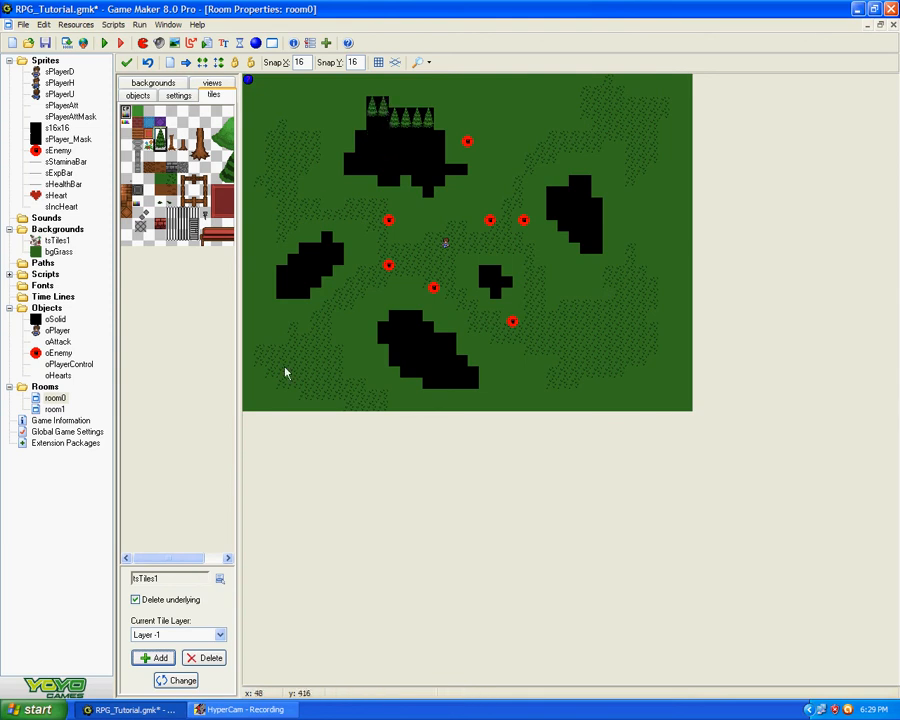
- Turn off deletion of underlying tiles and fill the rest of the upper block patch with overlapping pine trees
left_click(135, 599)
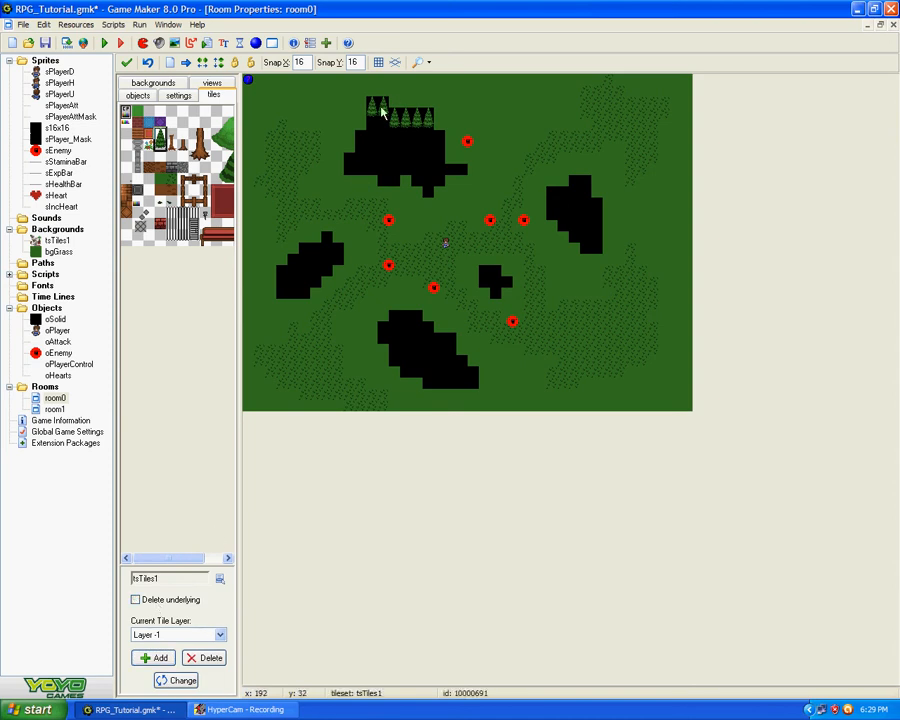
mouse_move(370, 135)
left_mouse_down()
mouse_move(367, 143)
mouse_move(396, 127)
mouse_move(428, 133)
mouse_move(368, 147)
mouse_move(376, 159)
mouse_move(442, 161)
left_mouse_up()
right_click_drag(442, 161, 350, 161, "shift")
left_click(359, 150)
mouse_move(361, 151)
left_mouse_down("shift")
mouse_move(435, 153)
mouse_move(346, 161)
mouse_move(414, 181)
mouse_move(458, 173)
mouse_move(428, 189)
left_mouse_up("shift")
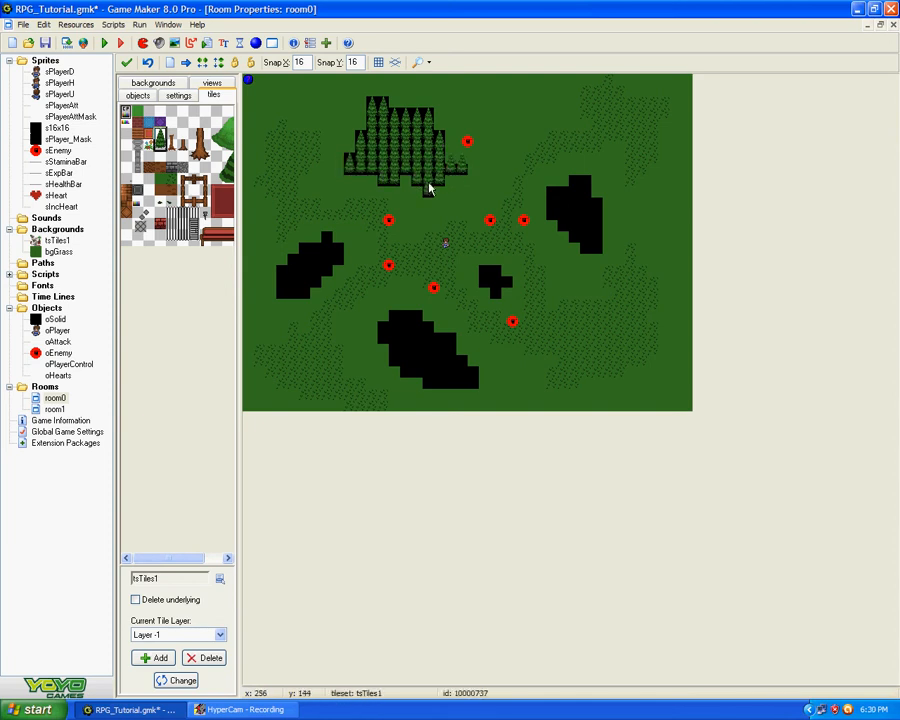
- Cover the right-hand block patch and the small patch near the player with overlapping pine tree tiles
left_click(581, 186)
left_click(563, 199)
left_click(597, 204)
left_click(572, 229)
left_click(566, 230)
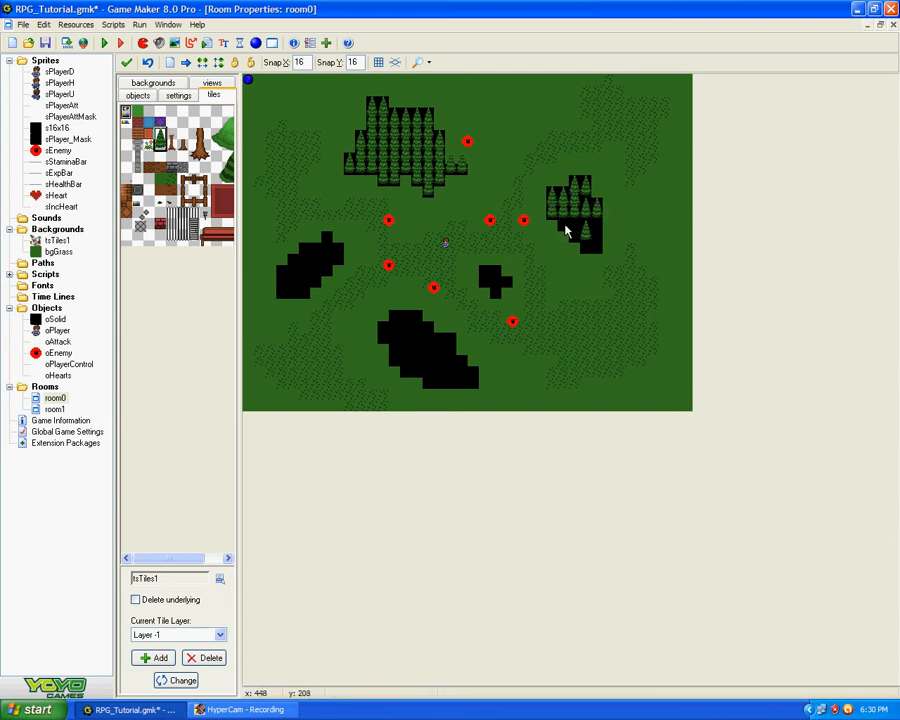
left_click(592, 221)
mouse_move(579, 226)
left_mouse_down("shift")
mouse_move(597, 225)
mouse_move(588, 235)
mouse_move(597, 236)
left_mouse_up("shift")
mouse_move(485, 270)
left_mouse_down("shift")
mouse_move(500, 265)
mouse_move(502, 283)
left_mouse_up("shift")
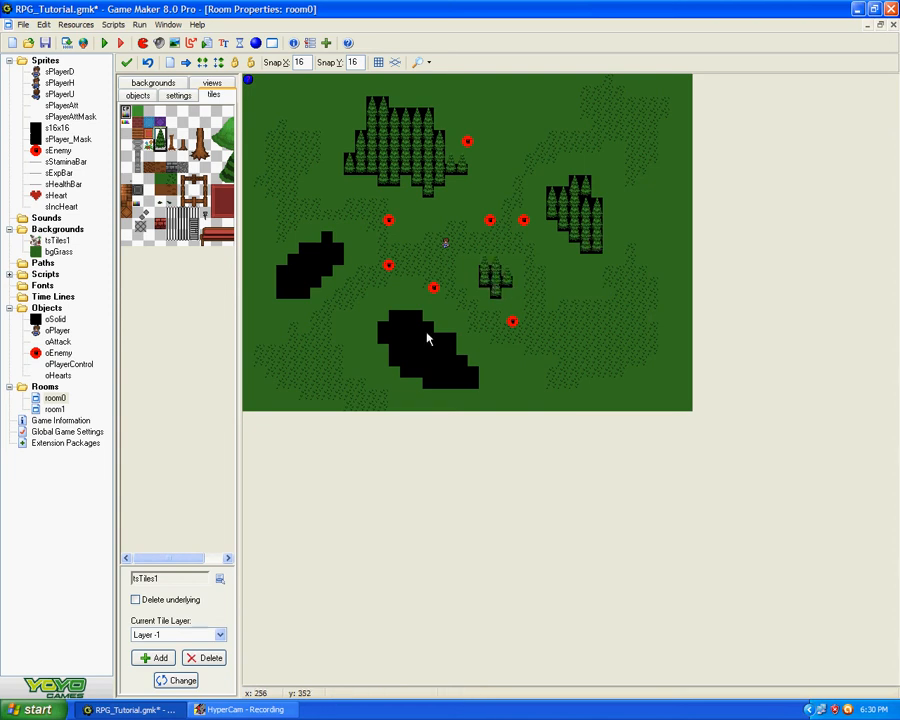
- Cover the lower-middle block patch with overlapping pine tree tiles
mouse_move(392, 322)
left_mouse_down("shift")
mouse_move(424, 315)
mouse_move(384, 325)
mouse_move(438, 344)
mouse_move(451, 337)
left_mouse_up("shift")
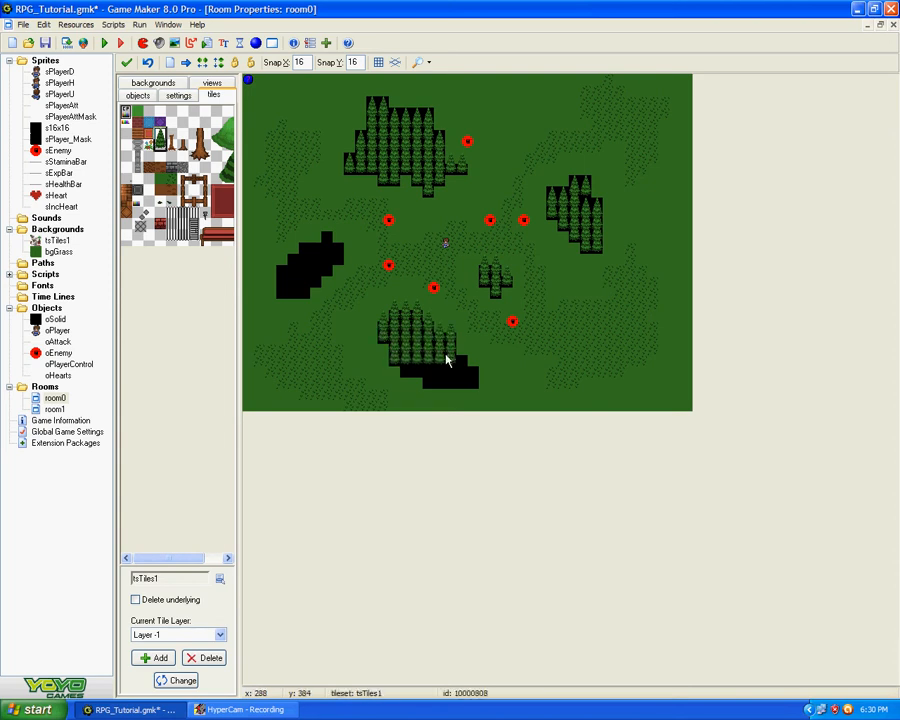
left_click_drag(412, 371, 451, 374, "shift")
left_click(446, 369)
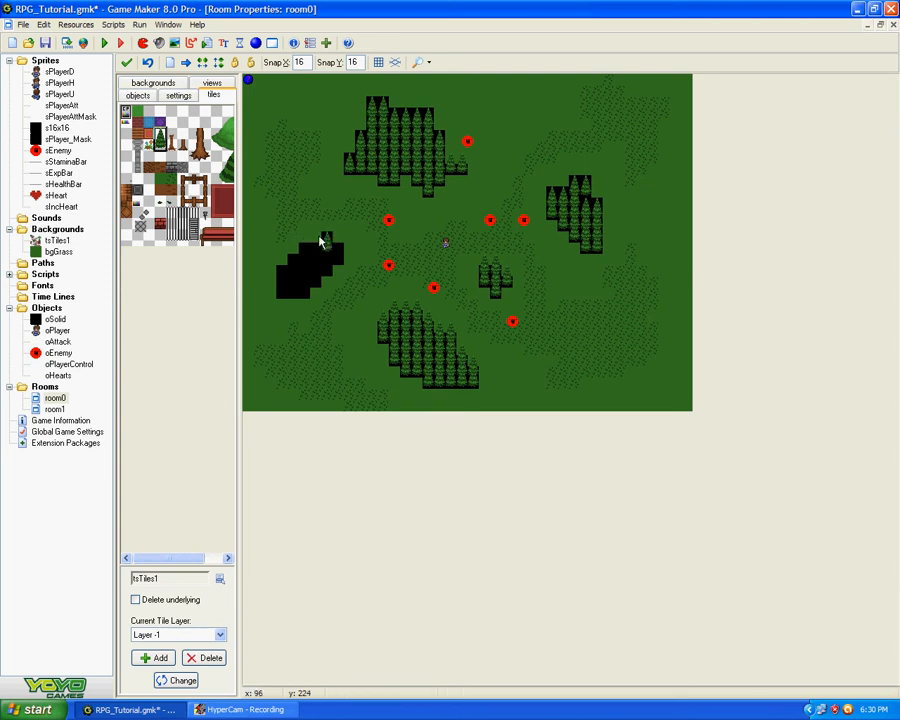
- Cover the left-hand block patch with overlapping pine trees, removing and redoing the misplaced tiles
left_click_drag(305, 244, 336, 240, "shift")
right_click_drag(336, 240, 295, 249, "shift")
mouse_move(303, 240)
left_mouse_down("shift")
mouse_move(335, 237)
mouse_move(318, 264)
mouse_move(325, 267)
left_mouse_up("shift")
left_click(295, 257, "shift")
right_click(292, 258, "shift")
left_click(293, 252, "shift")
left_click(284, 272, "shift")
left_click(284, 288, "shift")
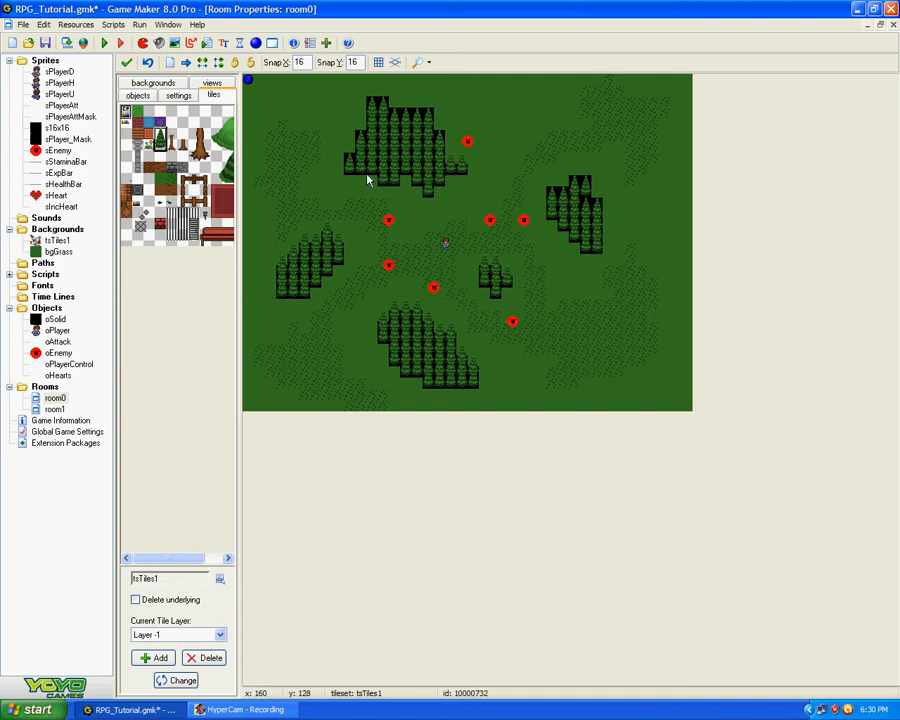
- Accept room0's changes, removing instances and tiles outside the room, and save the project
left_click(126, 62)
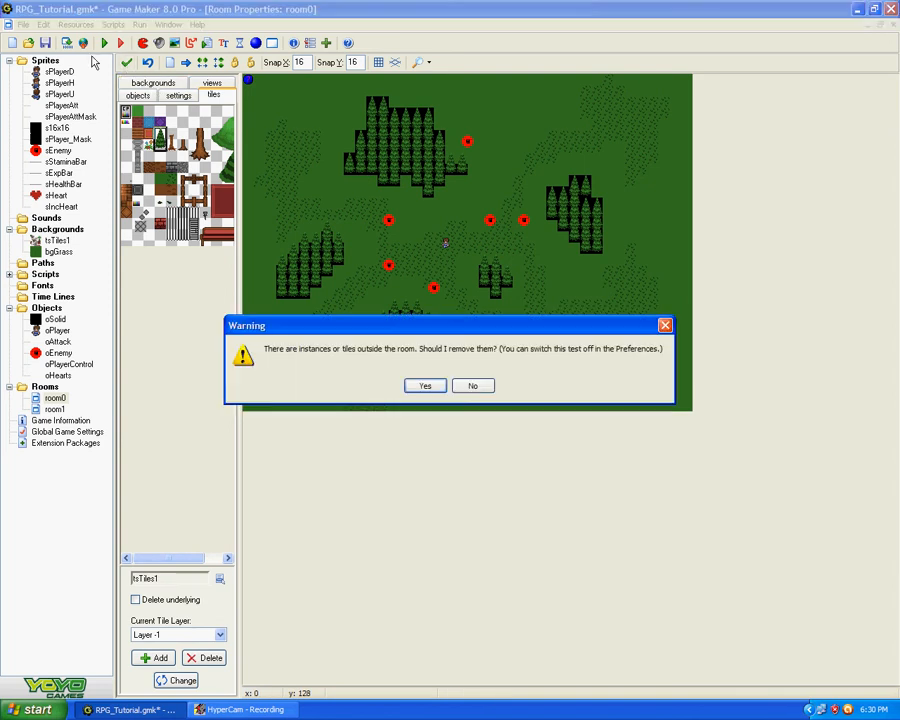
left_click(425, 386)
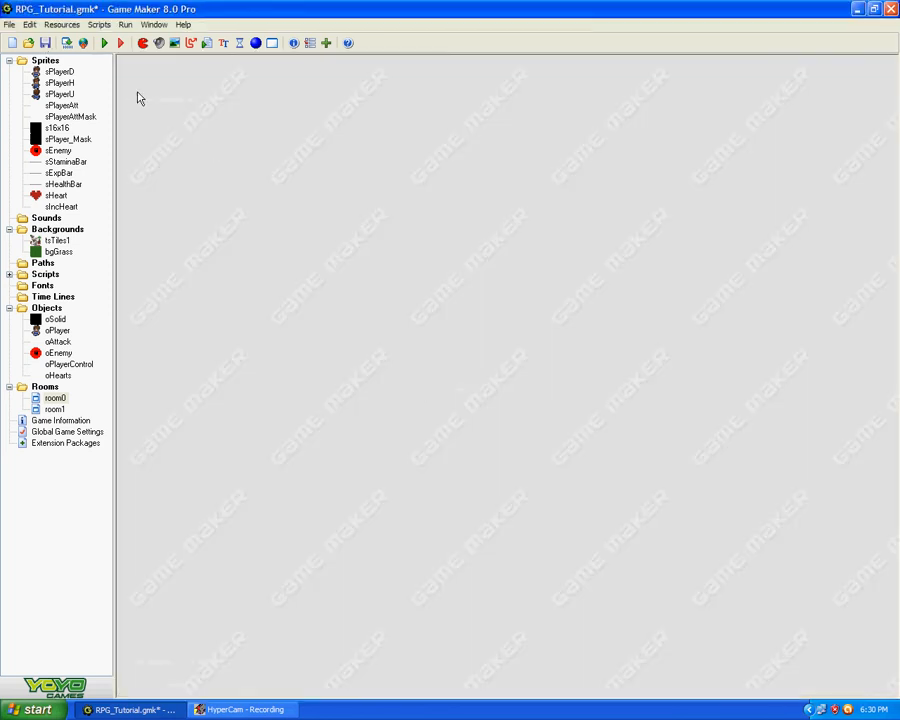
left_click(45, 43)
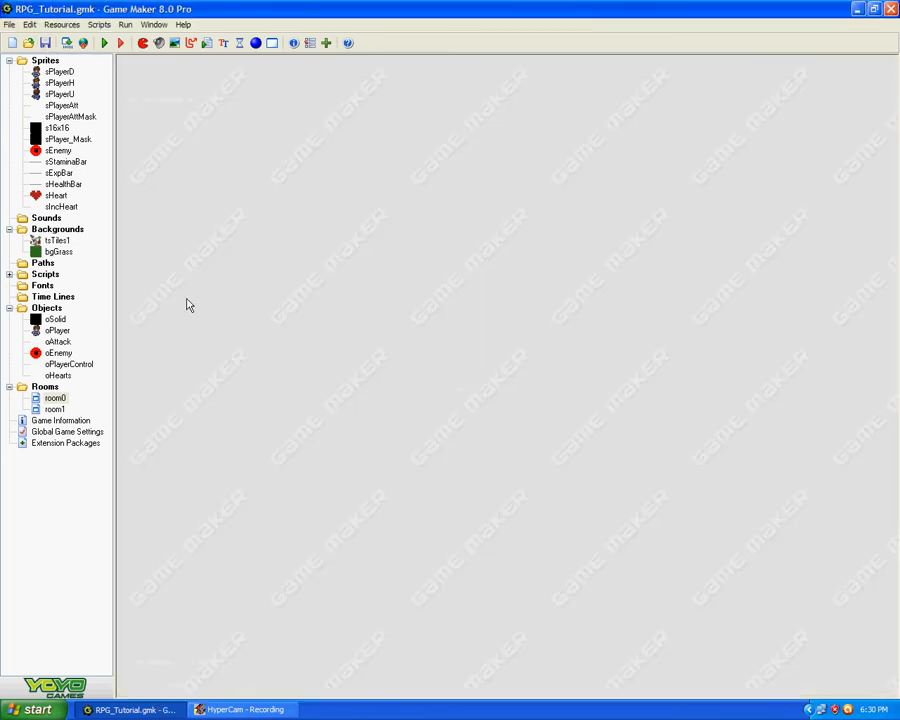
- Make the oSolid object invisible and save the project
double_click(56, 319)
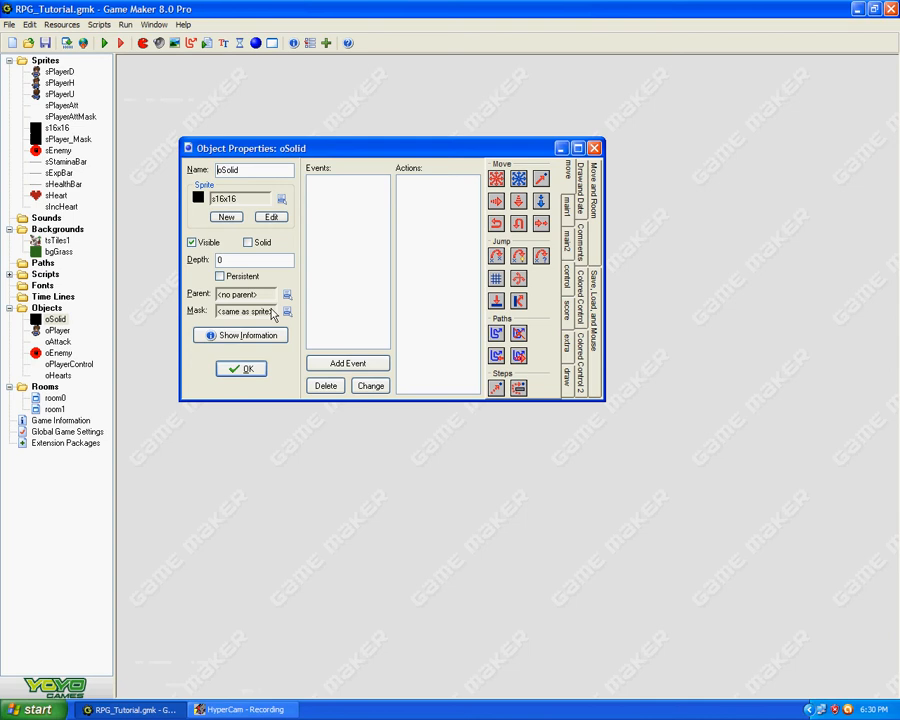
left_click(192, 242)
left_click(245, 368)
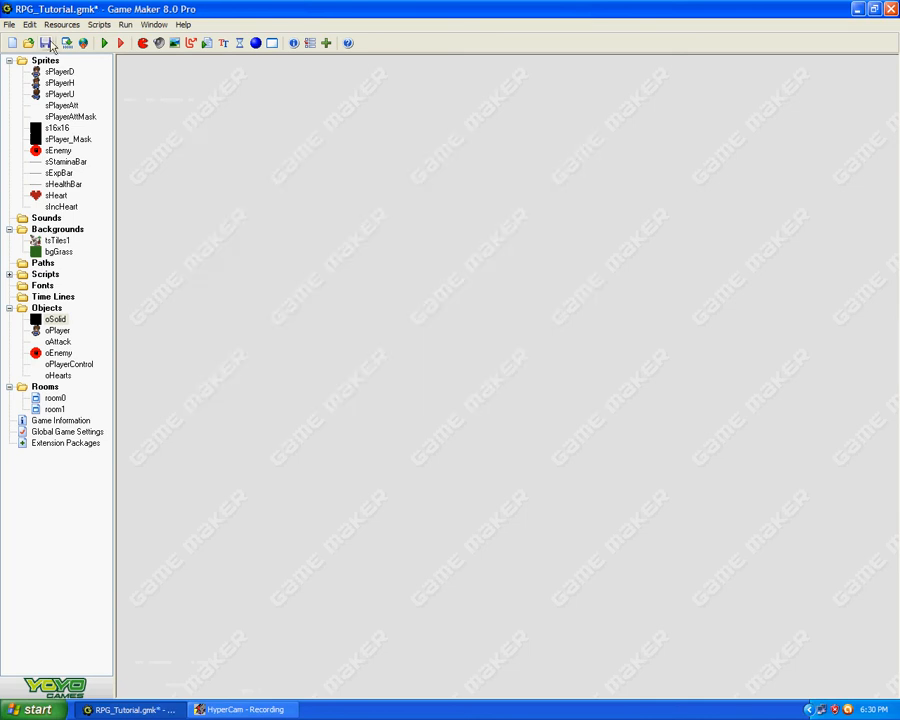
left_click(45, 43)
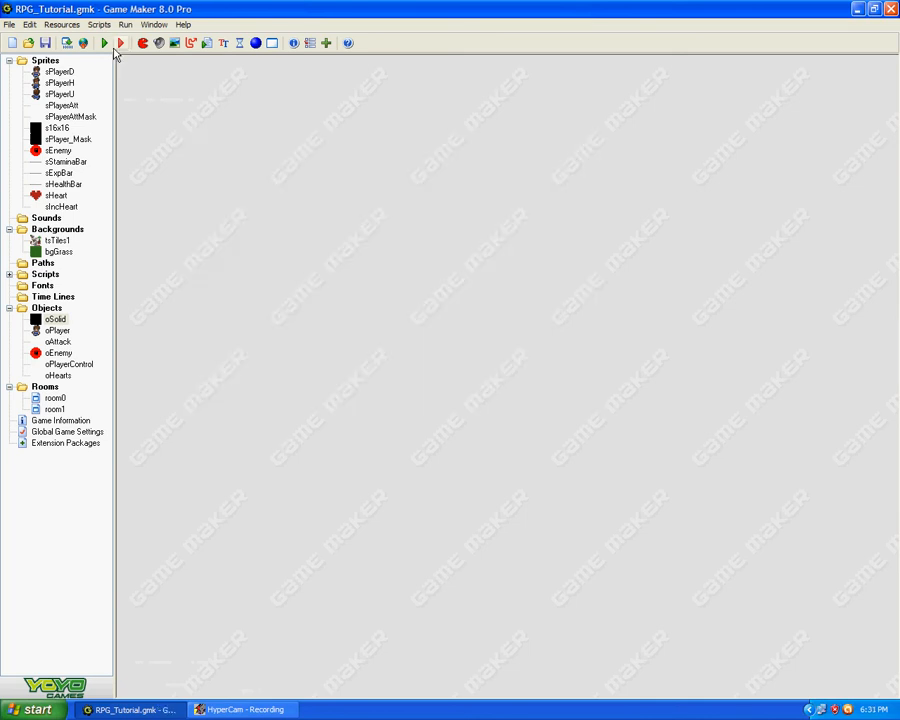
- Run the game, walk the player around the tree patches to test collisions, and close the game window
left_click(105, 43)
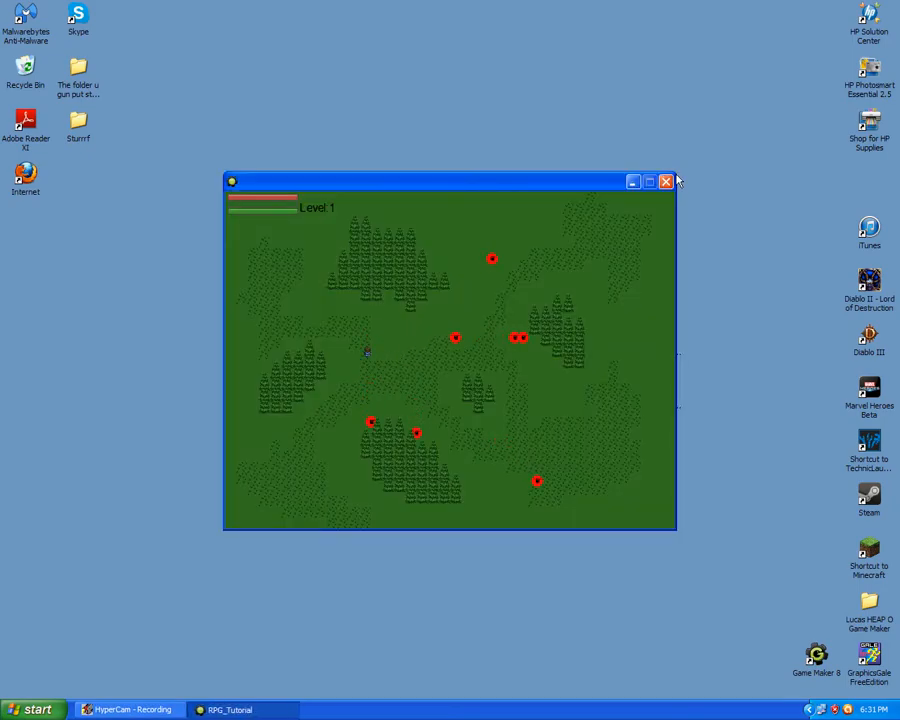
key("Right")
key("Down")
key("Left")
key("Up")
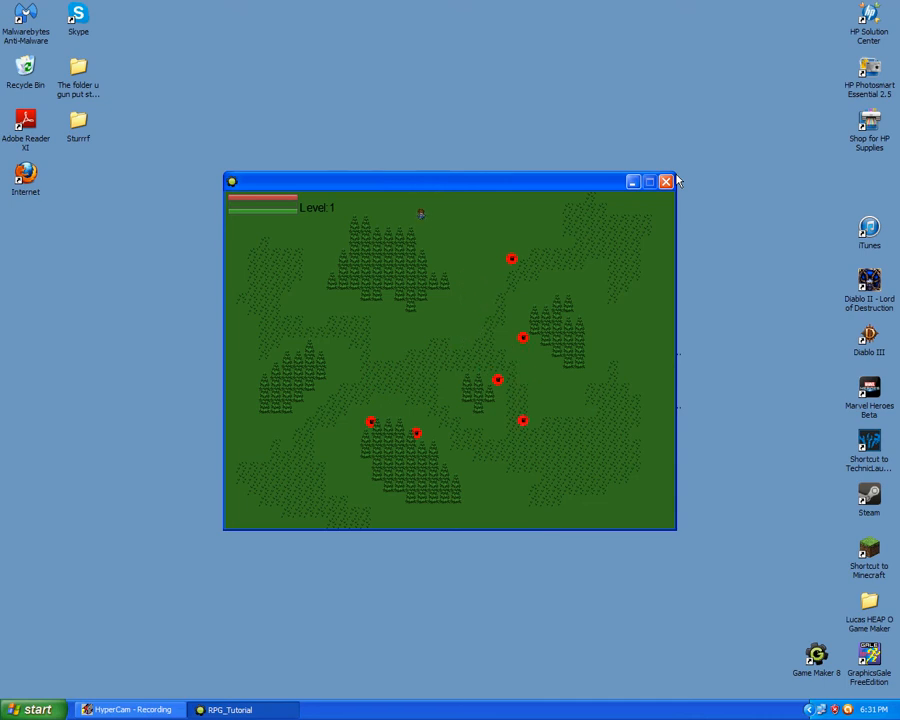
left_click(673, 180)
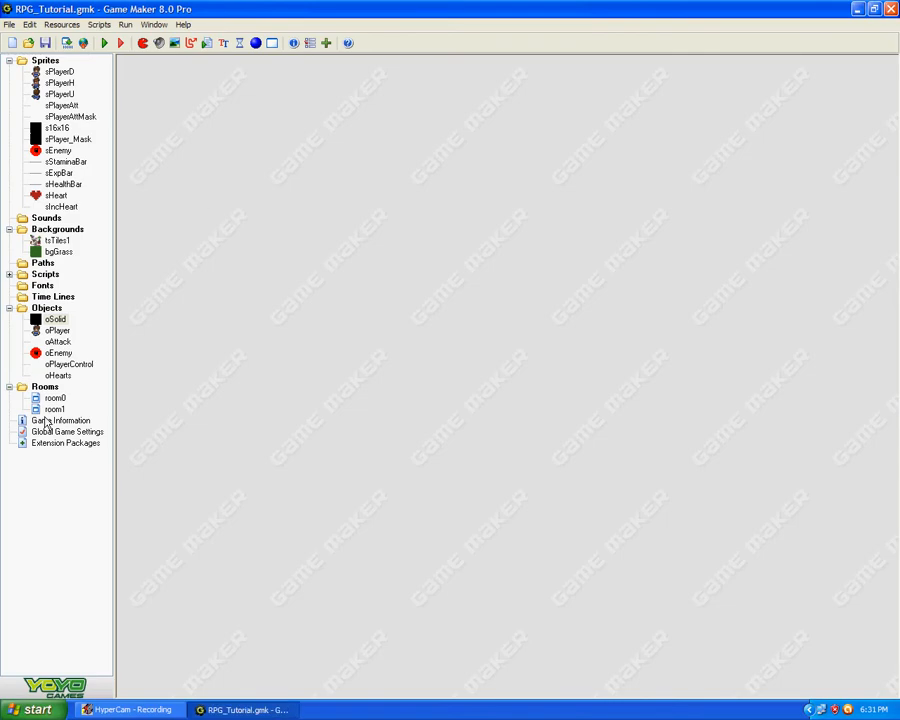
- Open room0 for editing in a maximized window and hide its grid
double_click(54, 400)
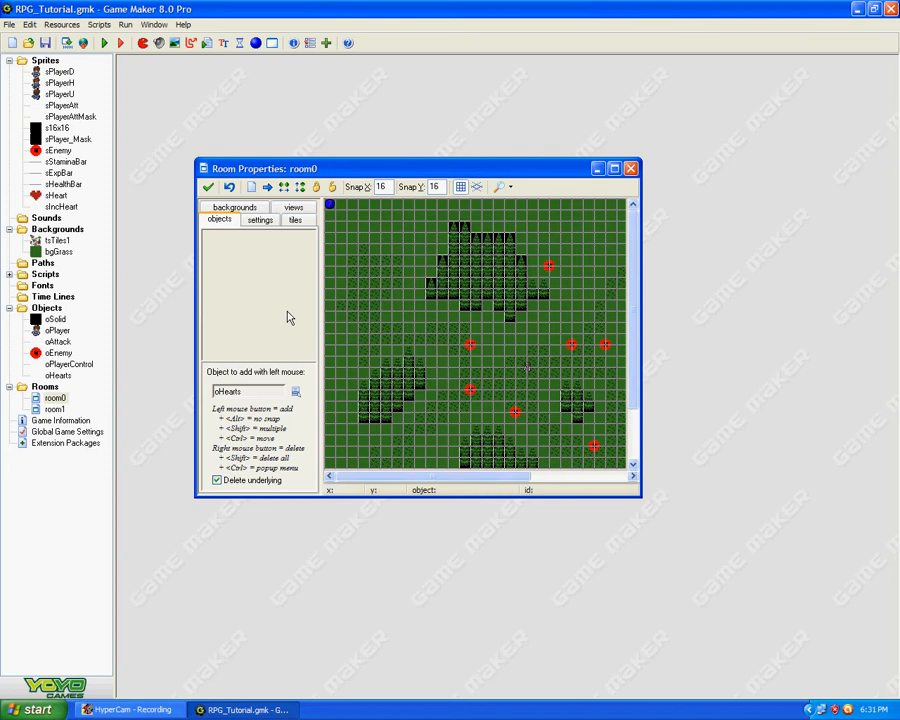
left_click(613, 176)
left_click(379, 63)
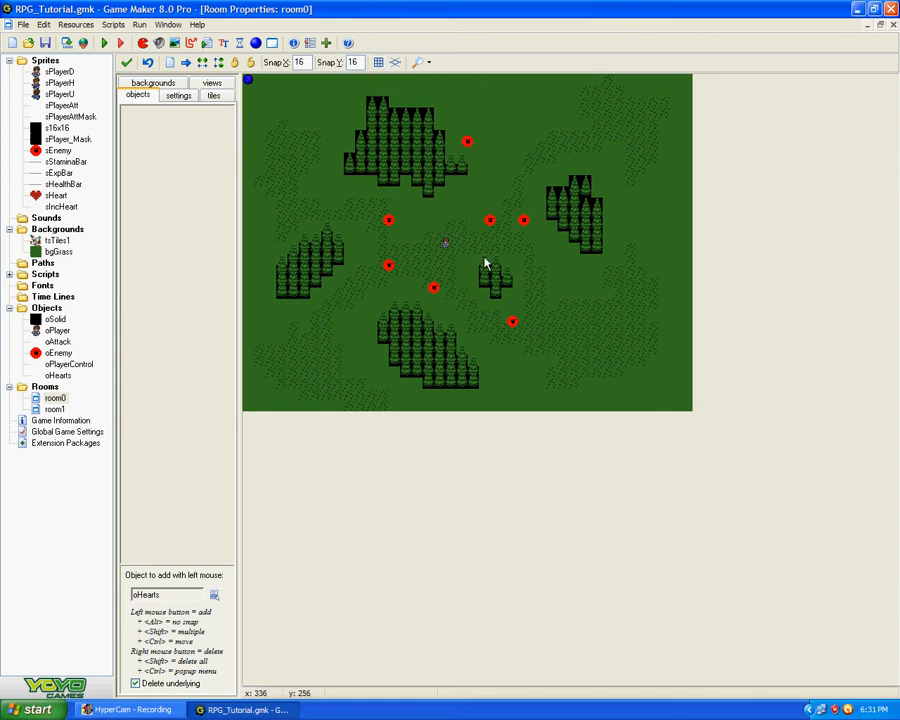
- Set View 0's area in room0 to a width of 160 and a height of 160
left_click(226, 97)
left_click(220, 84)
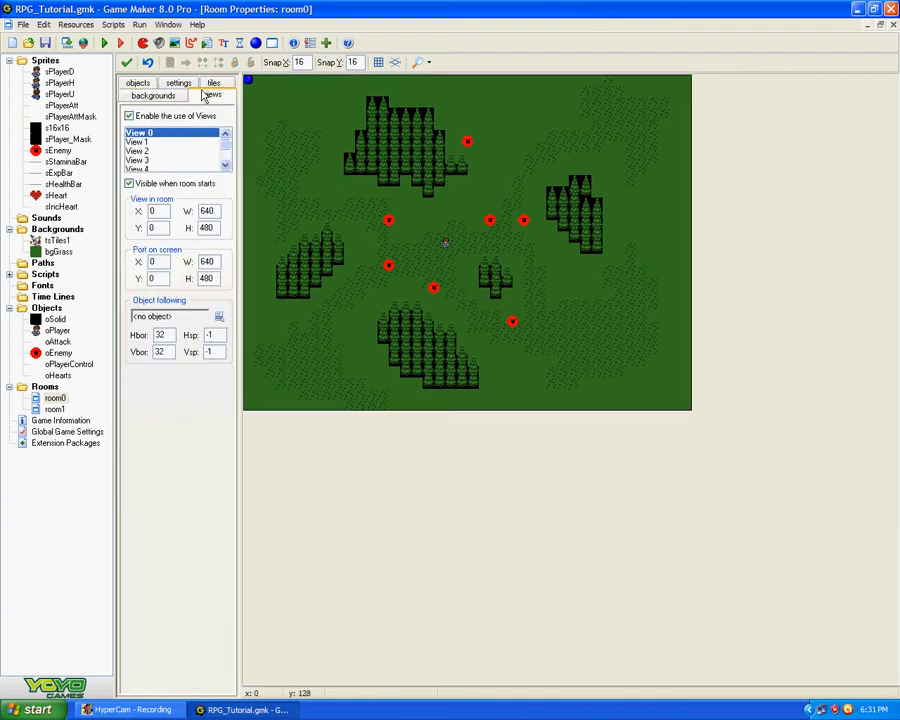
double_click(208, 211)
key("BackSpace")
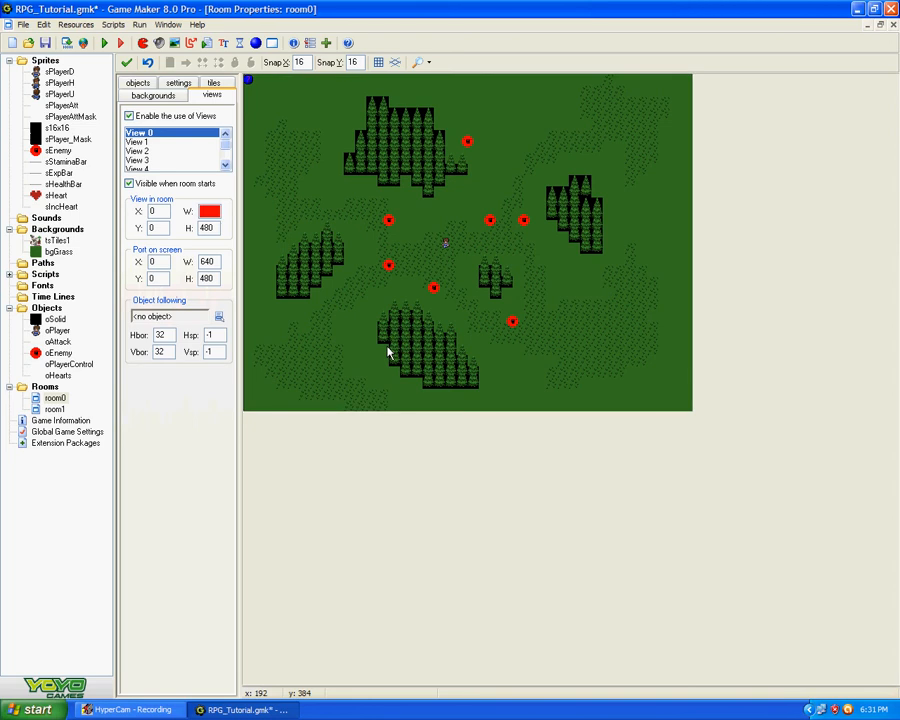
type("320")
key("BackSpace")
key("BackSpace")
key("BackSpace")
type("160")
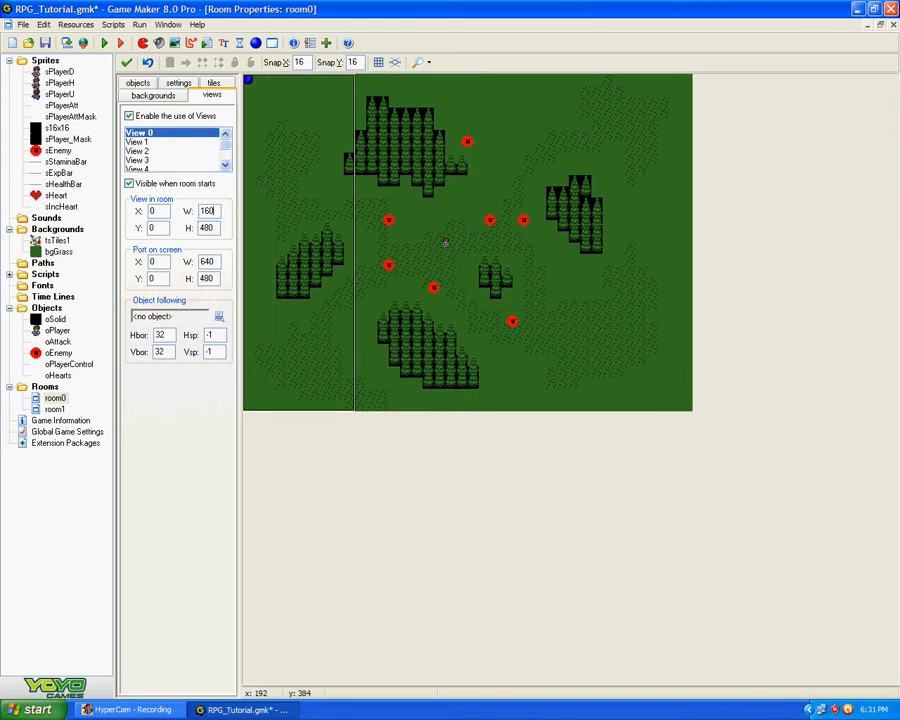
key("Tab")
type("160")
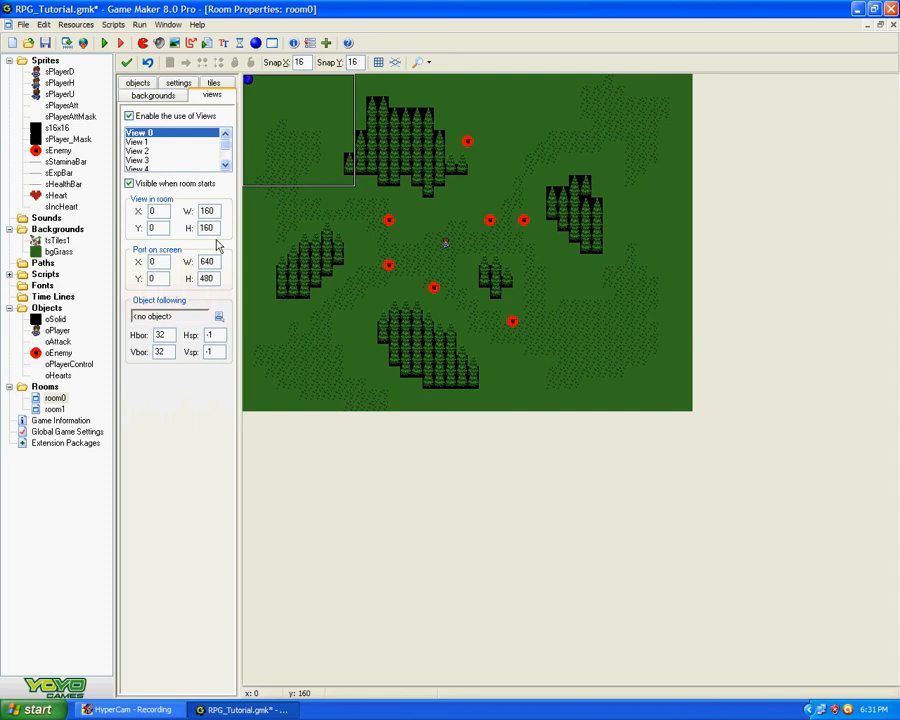
- Set View 0's port on screen to 320 by 320 and accept room0's changes
left_click_drag(214, 263, 159, 268)
type("320")
double_click(206, 279)
type("32")
left_click(127, 63)
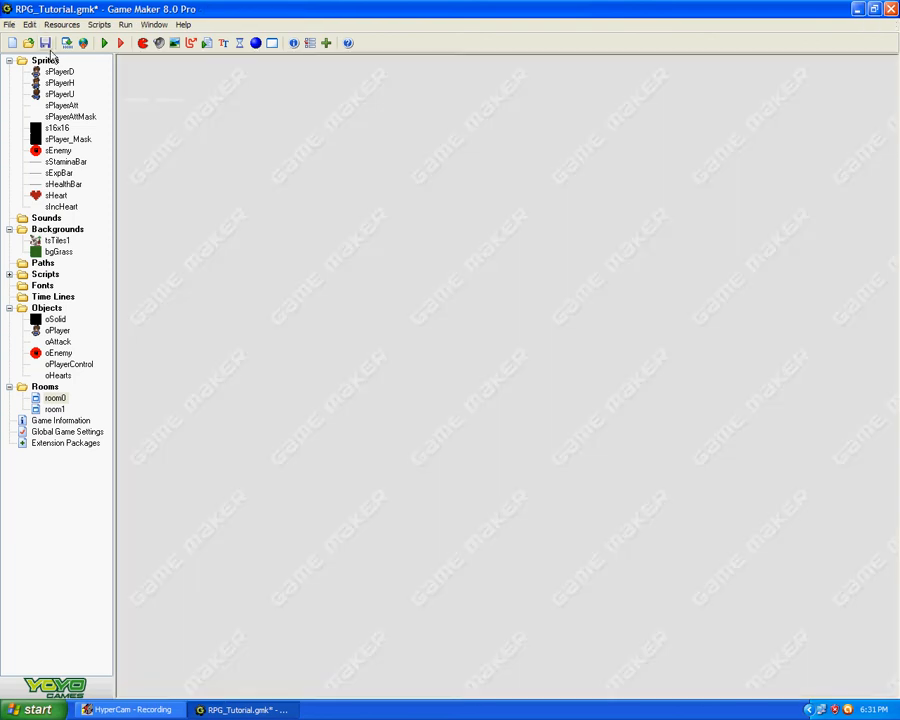
- Save the project, run the game to check the zoomed view, and close the game
left_click(45, 43)
left_click(104, 44)
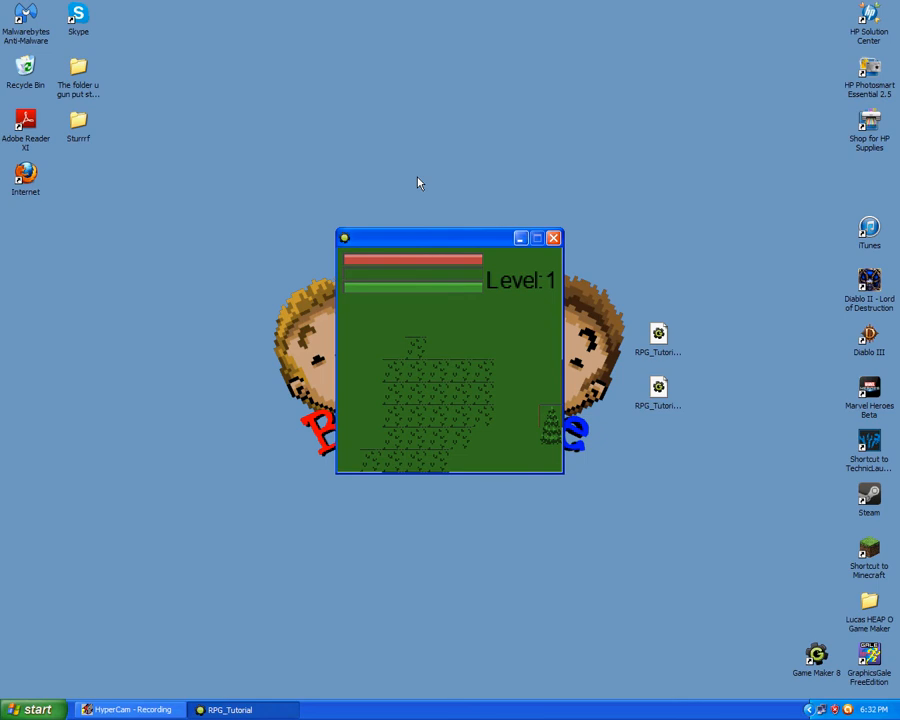
key("Escape")
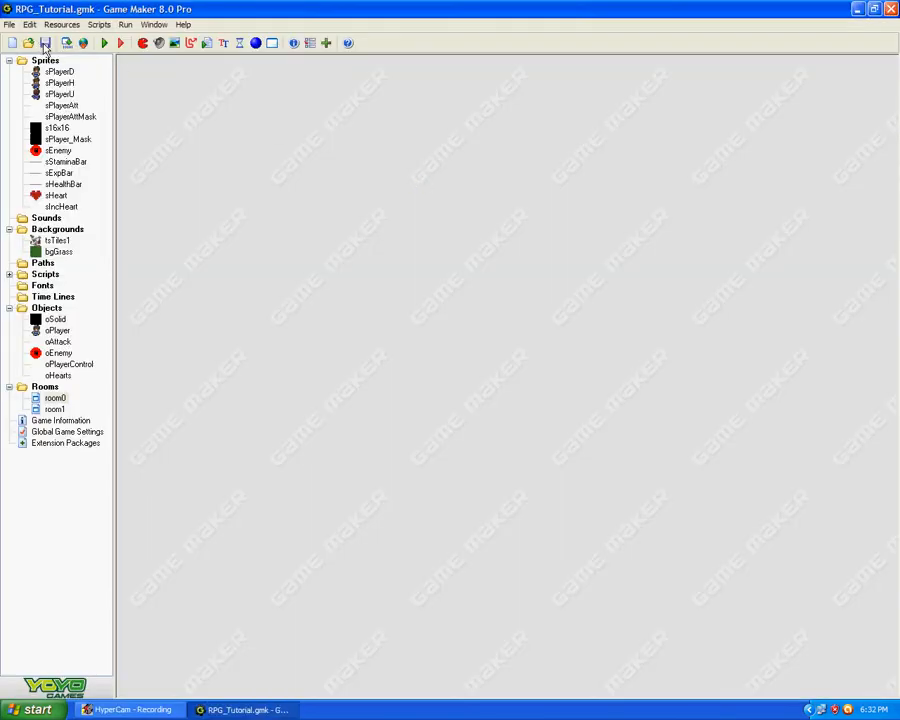
left_click(28, 43)
left_click(673, 418)
- Reopen room0's view settings and set View 0's port on screen to 321 by 321
double_click(55, 398)
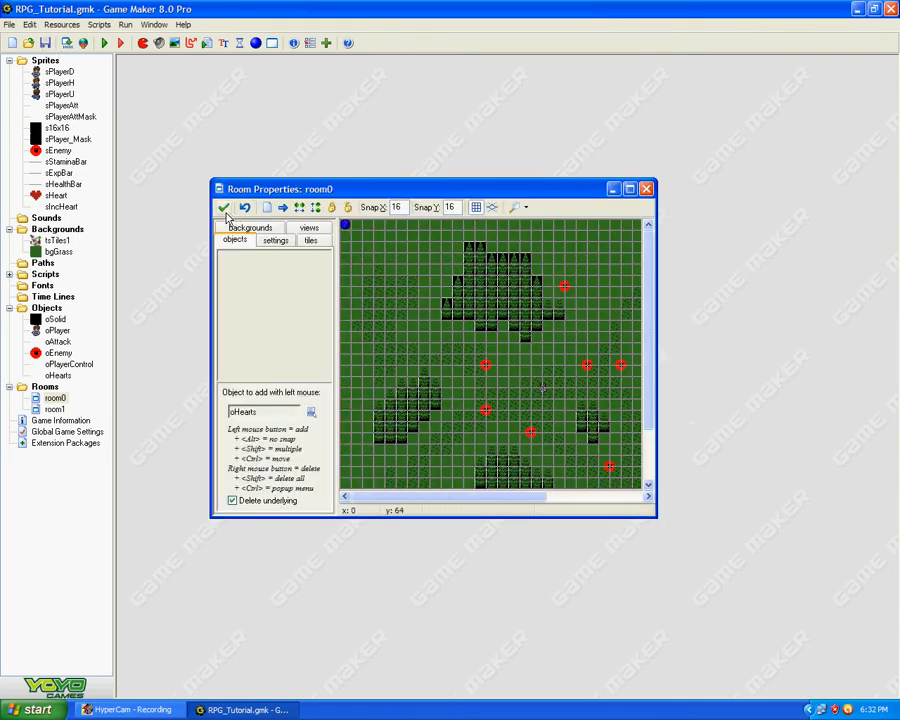
left_click(309, 228)
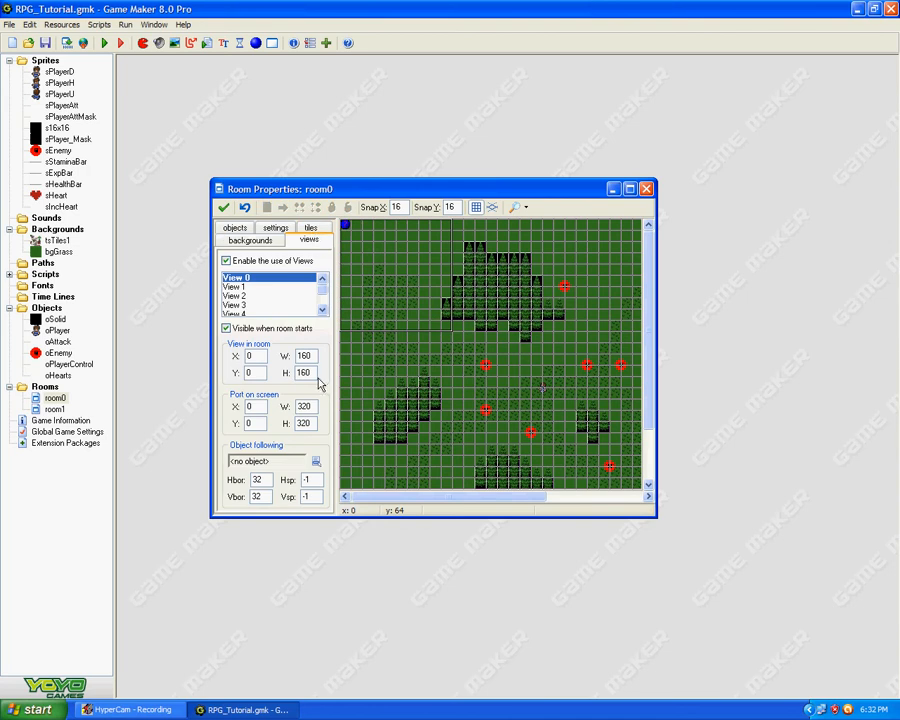
type("1")
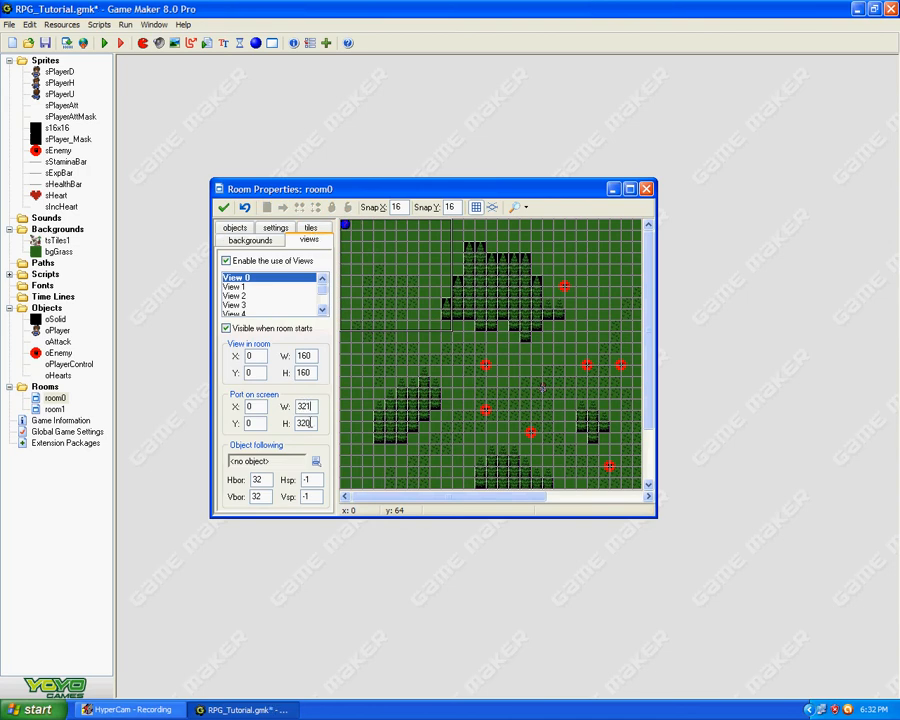
left_click_drag(306, 423, 328, 434)
scroll(330, 464, "down", 2)
scroll(358, 446, "down", 1)
- Make View 0 follow oPlayer with horizontal and vertical borders of 320, accept room0's changes, and save the project
left_click(316, 461)
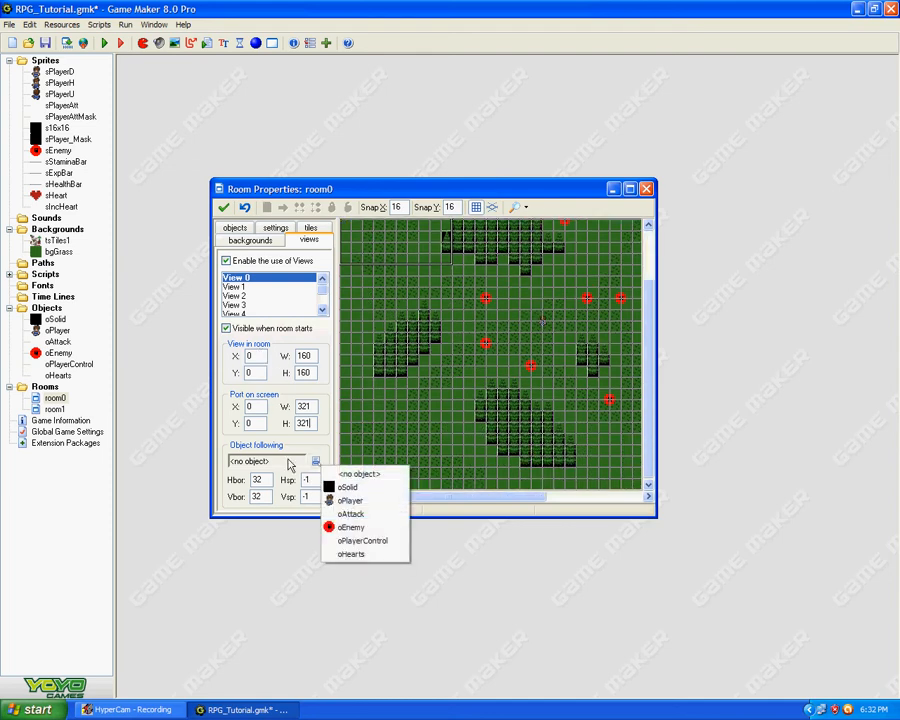
left_click(350, 500)
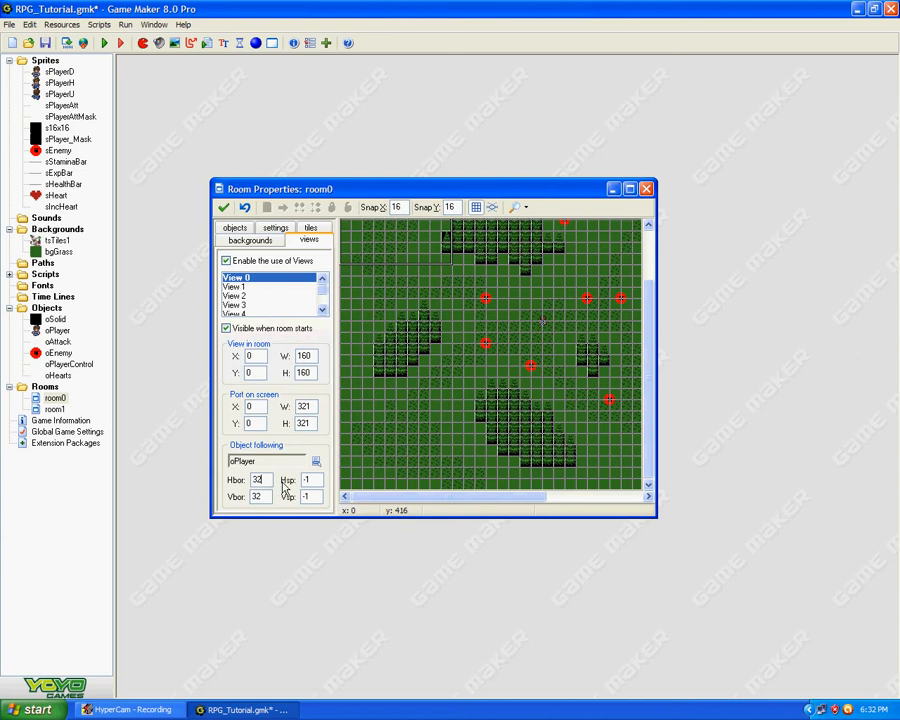
left_click(266, 480)
type("0")
left_click(223, 207)
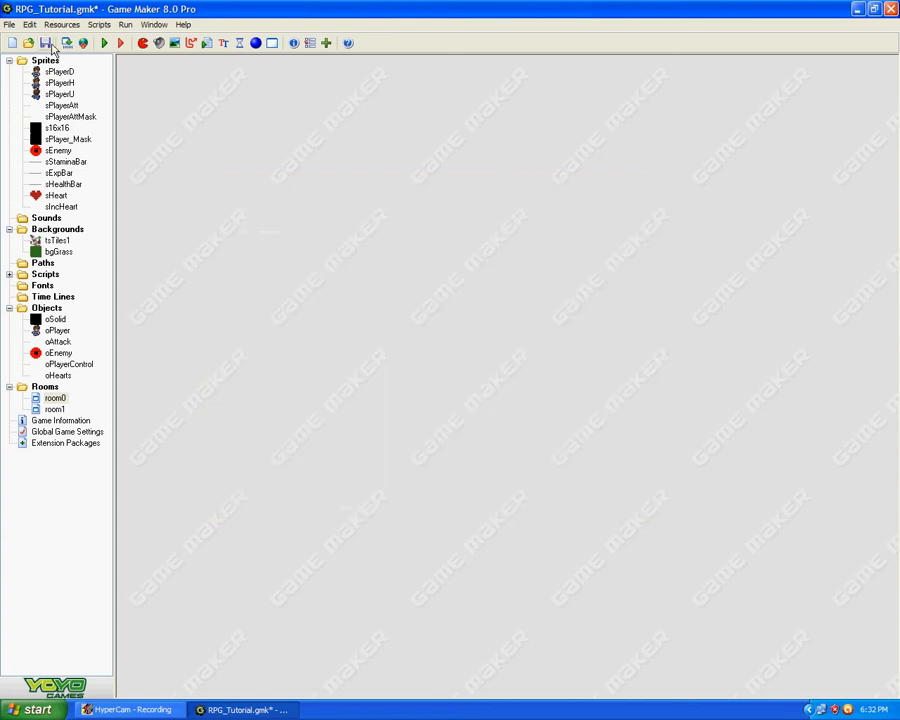
left_click(44, 42)
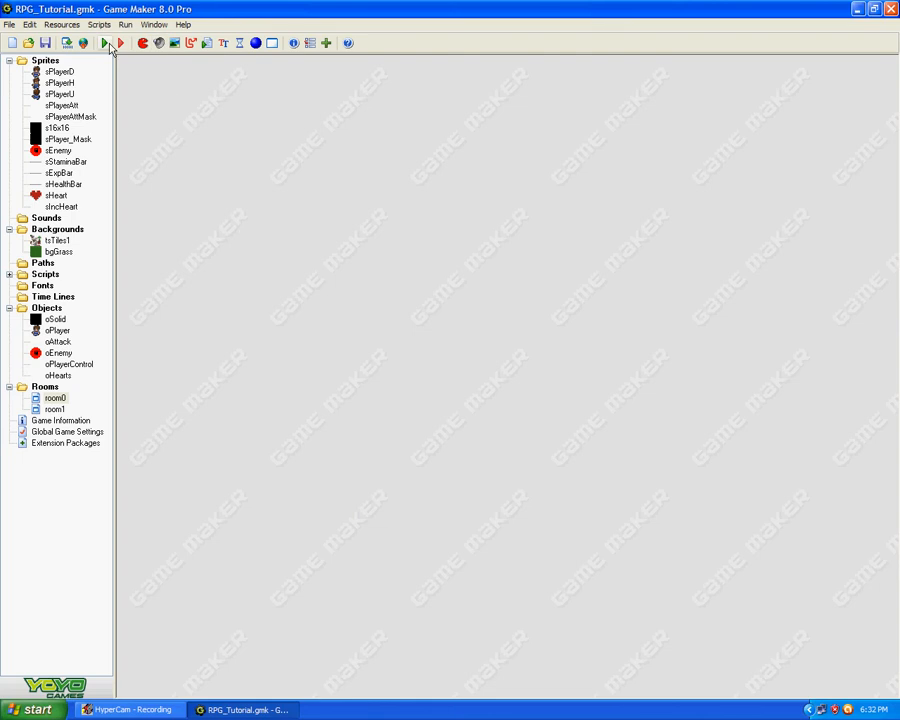
double_click(55, 409)
left_click(324, 247)
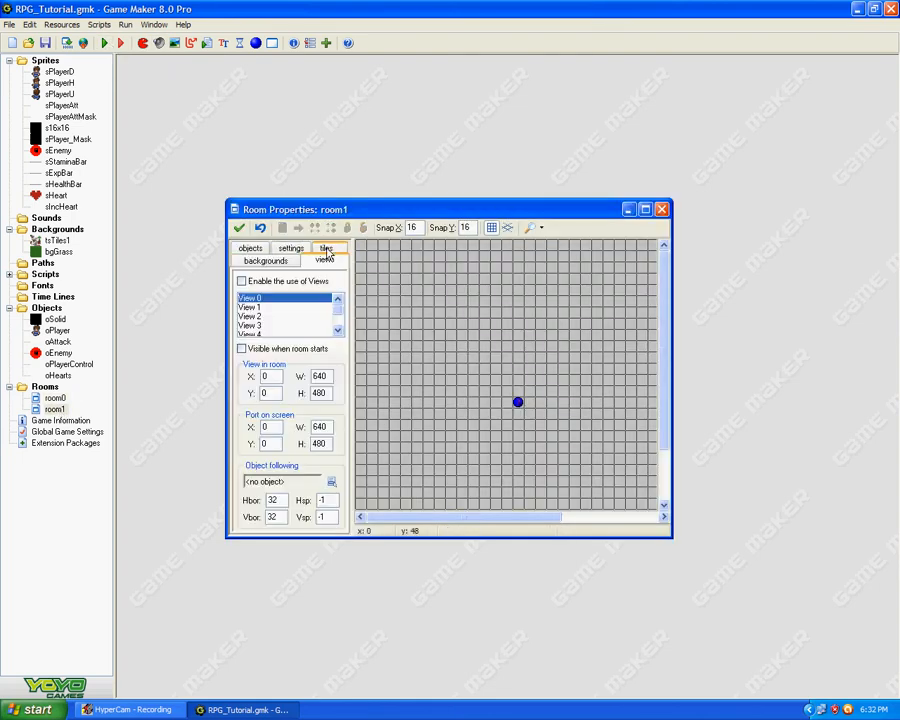
left_click(238, 228)
- Set room0's View 0 following borders to 160 horizontally and vertically, accept the room, and save the project
double_click(55, 398)
left_click(340, 268)
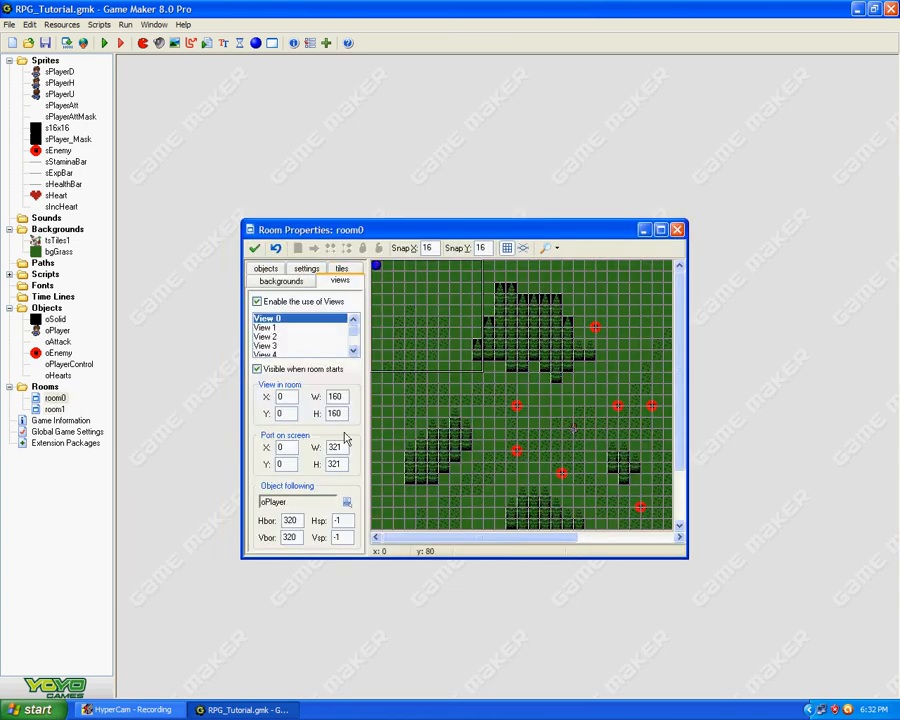
double_click(292, 520)
type("160")
double_click(290, 537)
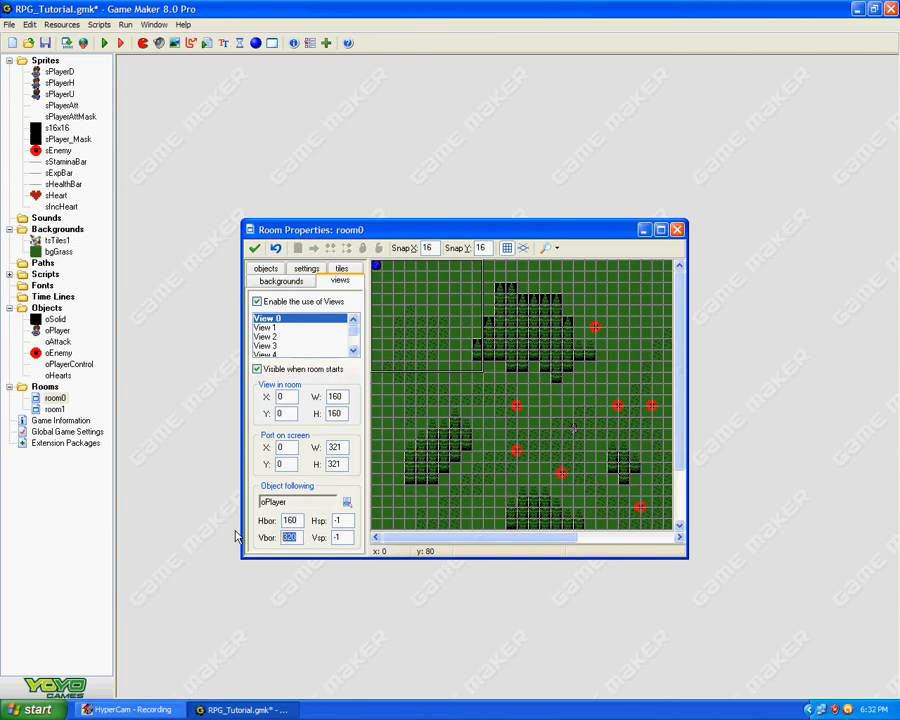
type("160")
left_click(254, 247)
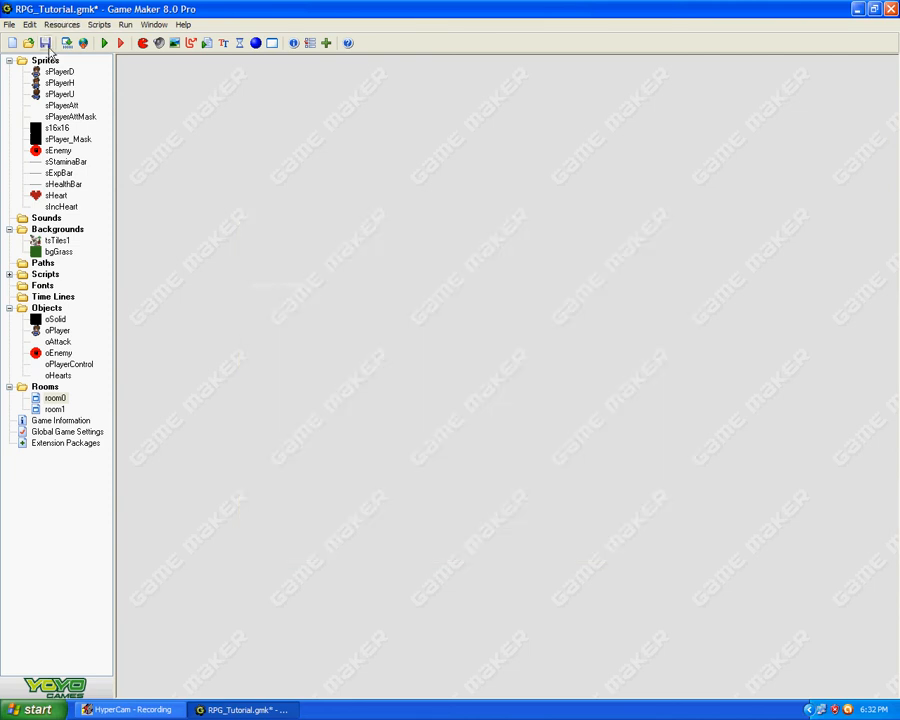
left_click(44, 42)
- Run the game and walk the player around the tree patches to check that the view follows
left_click(104, 42)
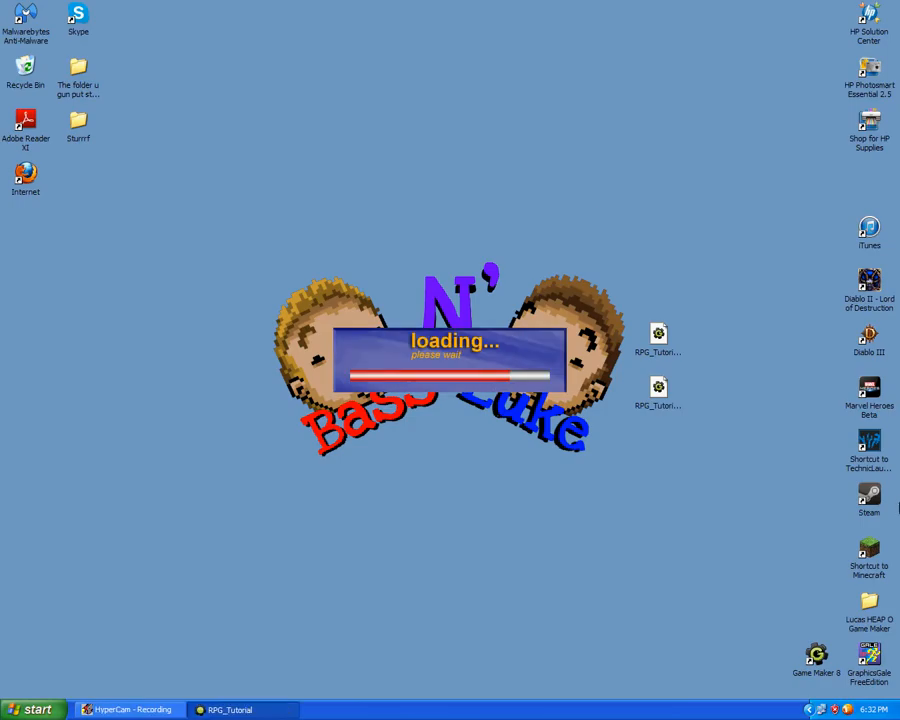
key("Right")
key("Down")
key("Left")
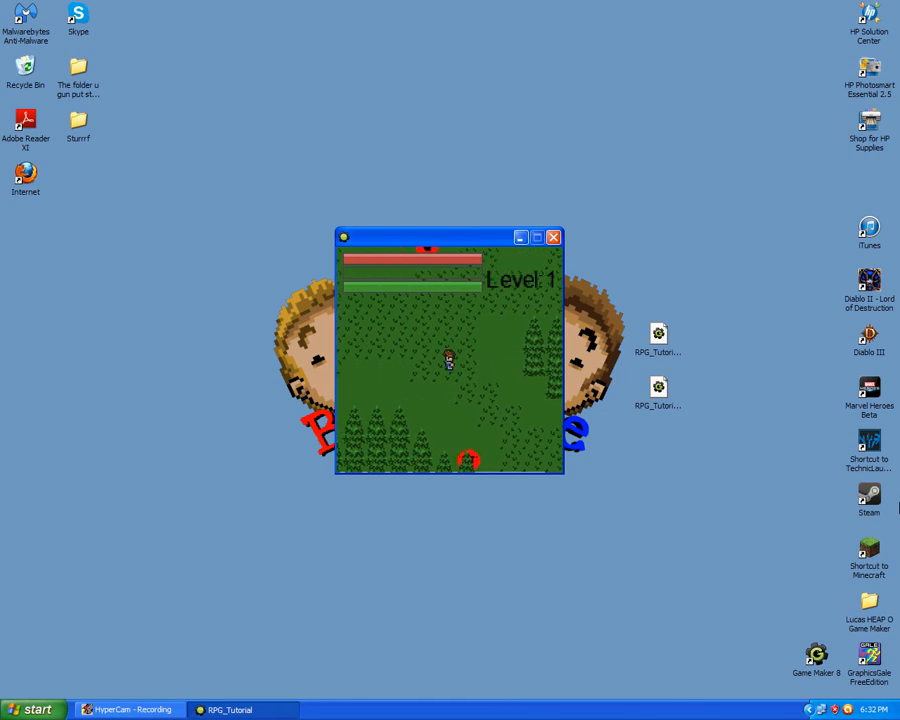
key("Up")
key("Right")
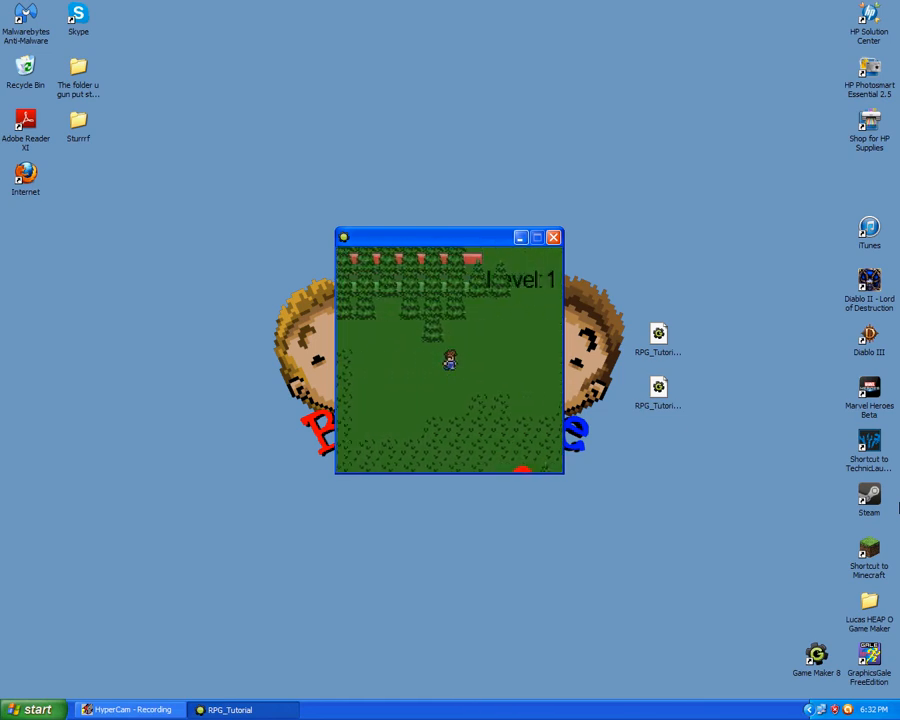
key("Left")
key("Down")
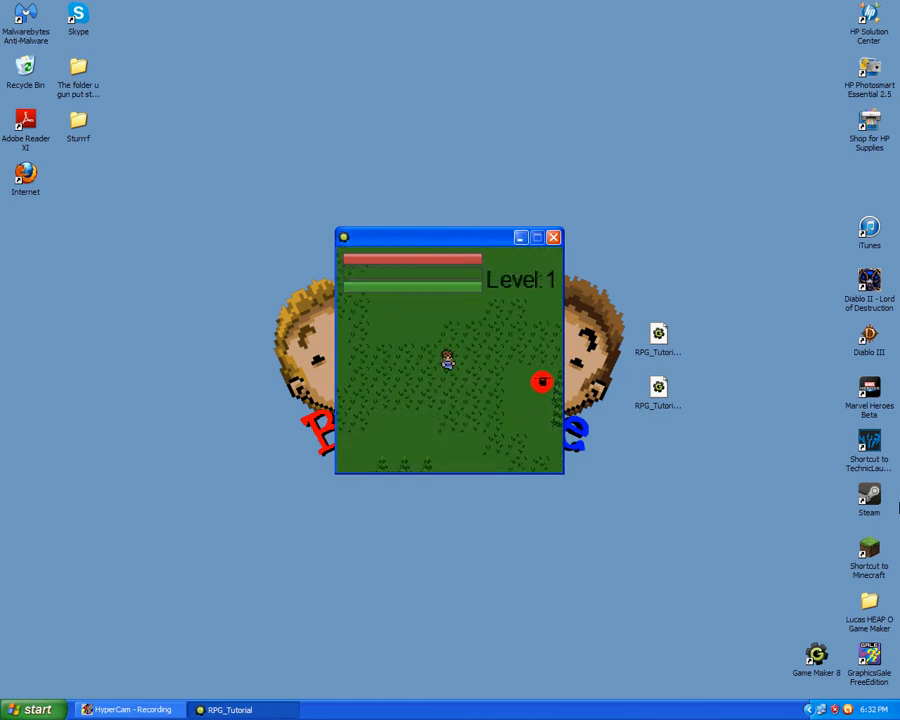
key("Up")
key("Right")
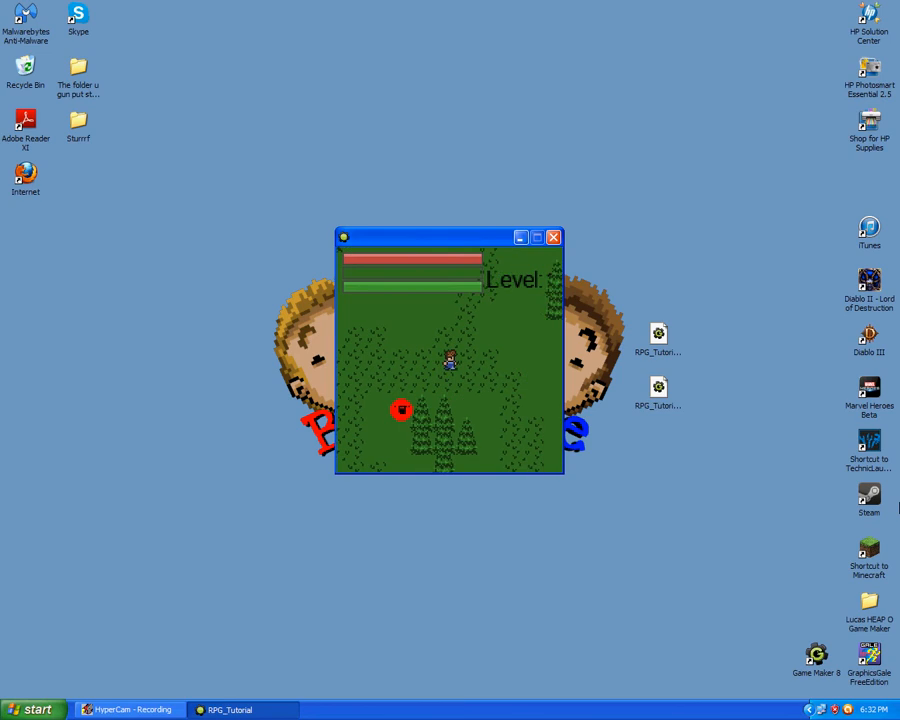
key("Down")
key("Left")
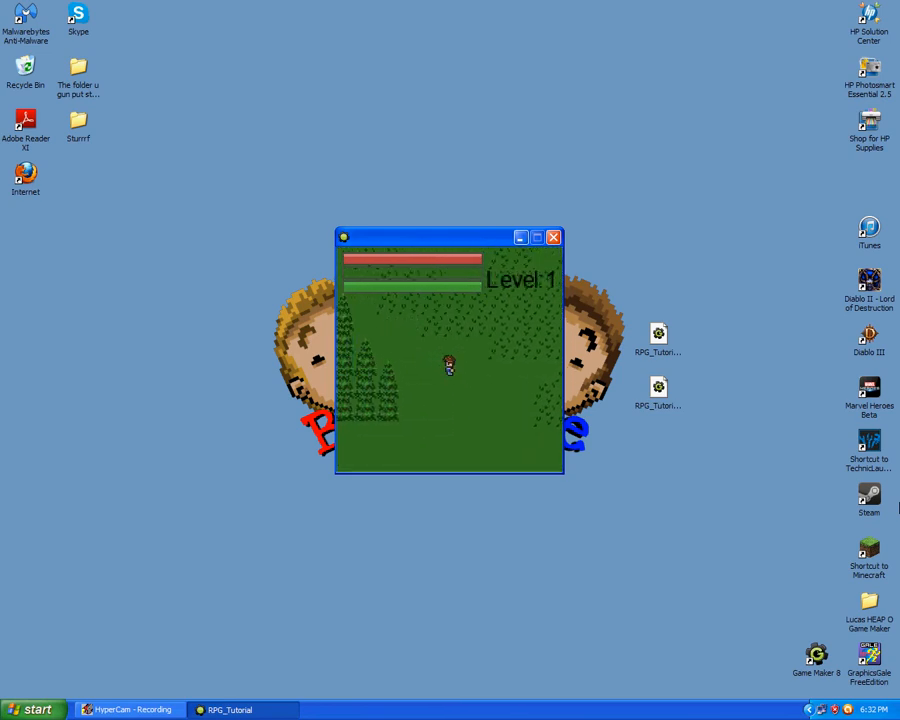
key("Up")
key("Left")
key("Up")
key("Right")
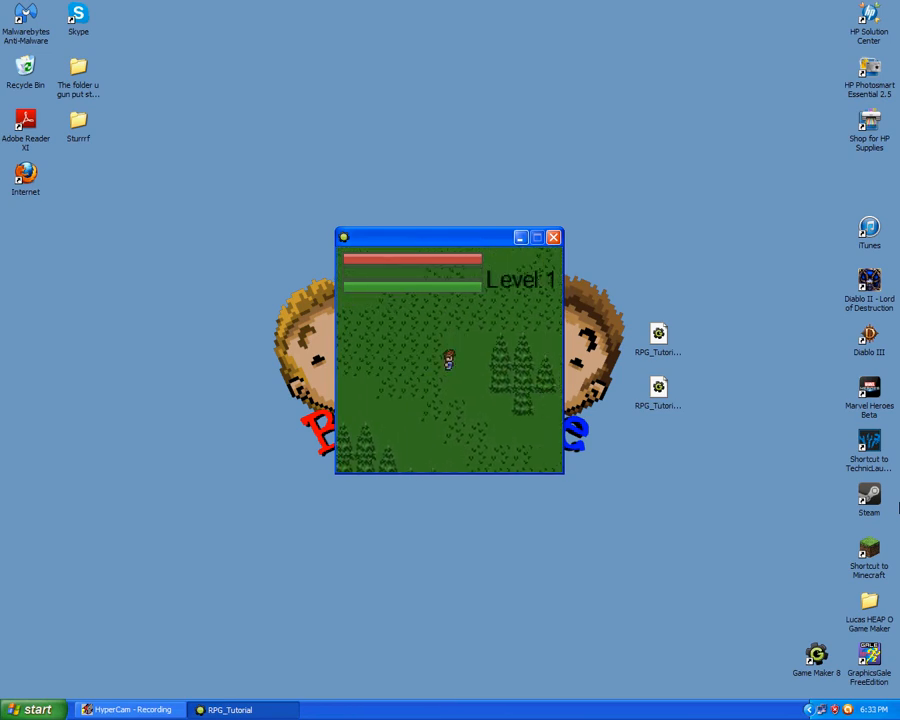
key("Down")
key("Right")
key("Up")
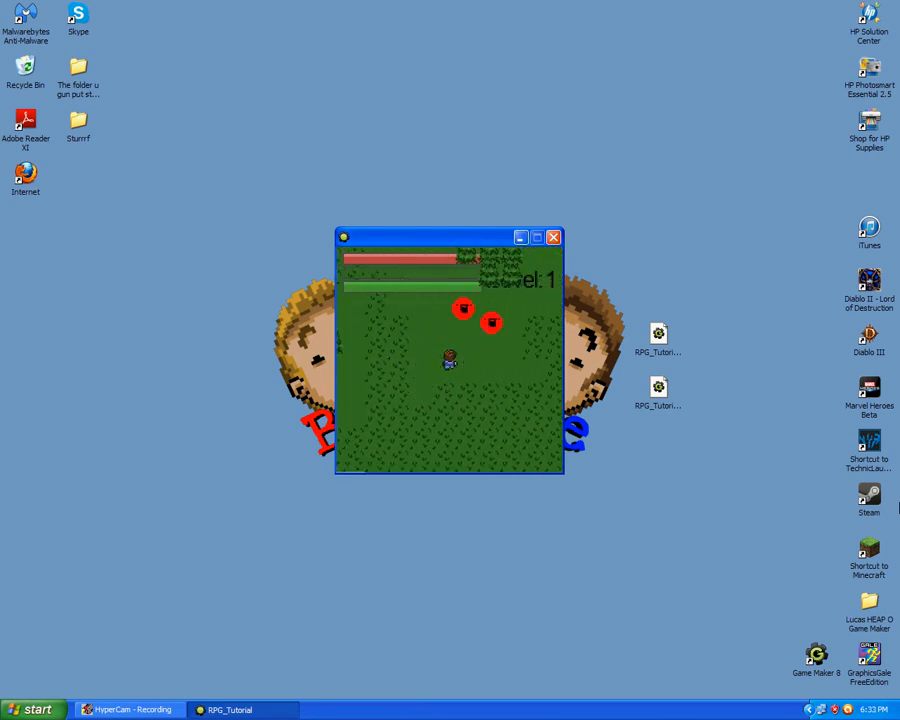
- Walk the player to the room's edge, try an attack near the enemy, and close the game
key("Down")
key("Right")
key("Left")
key("Down")
key("Up")
key("space")
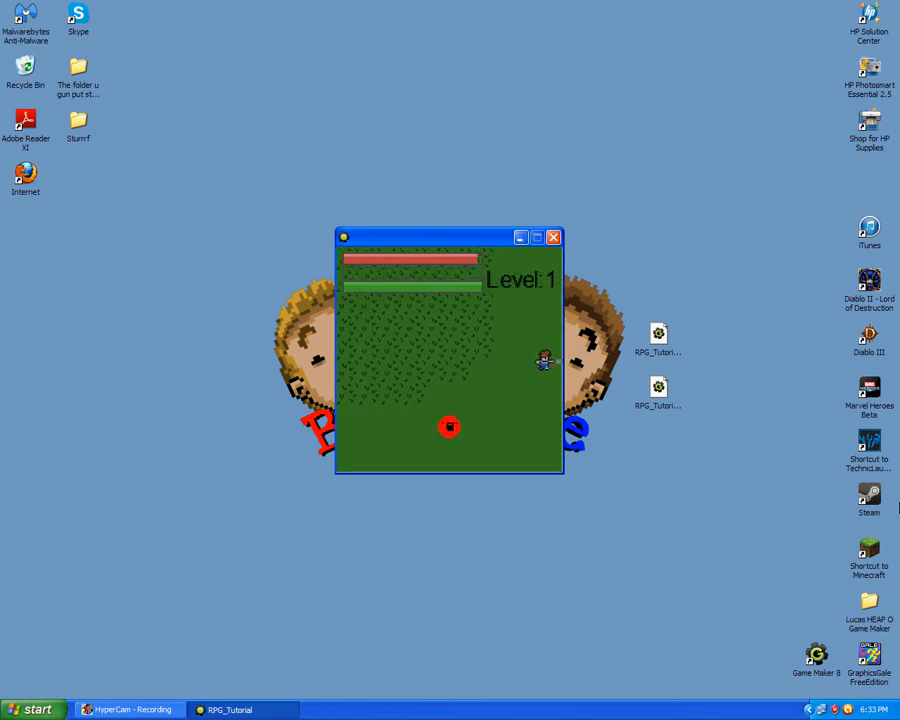
key("Escape")
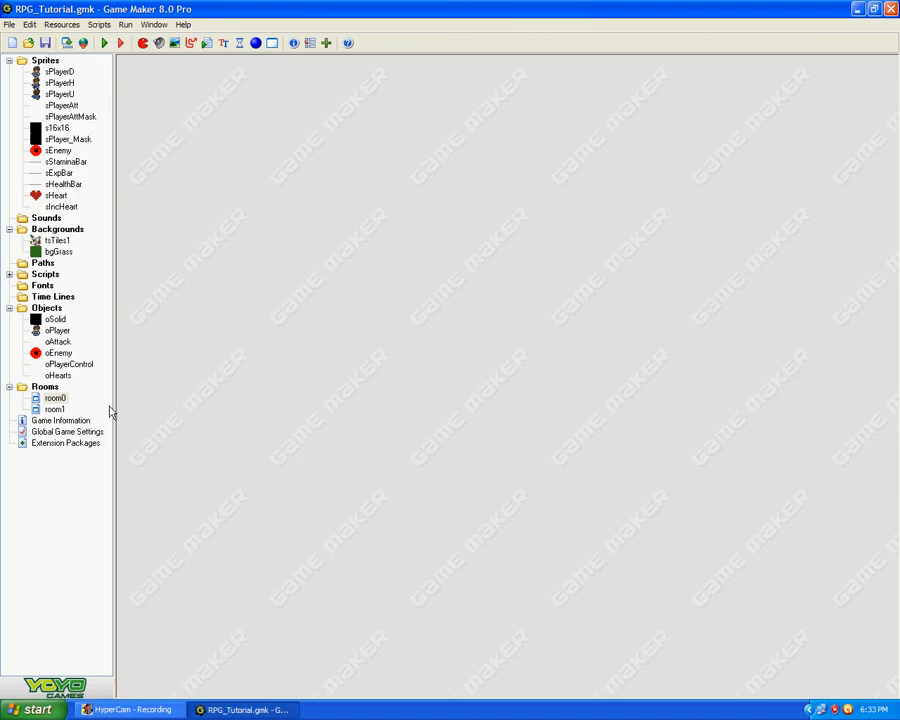
- Review the code in oEnemy's Create event and close the code editor
double_click(58, 352)
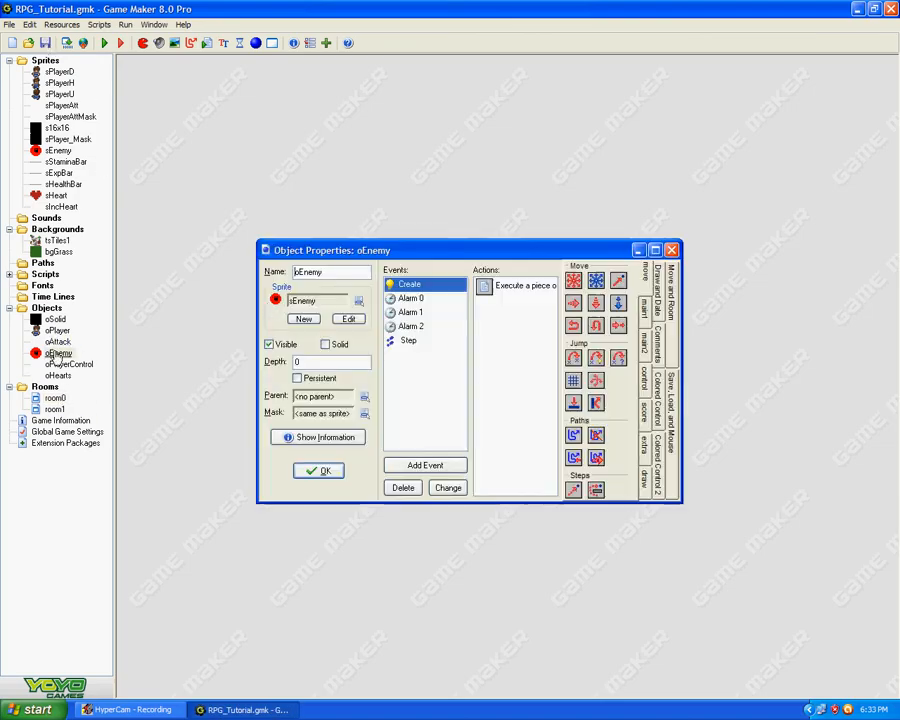
double_click(486, 454)
left_click(165, 82)
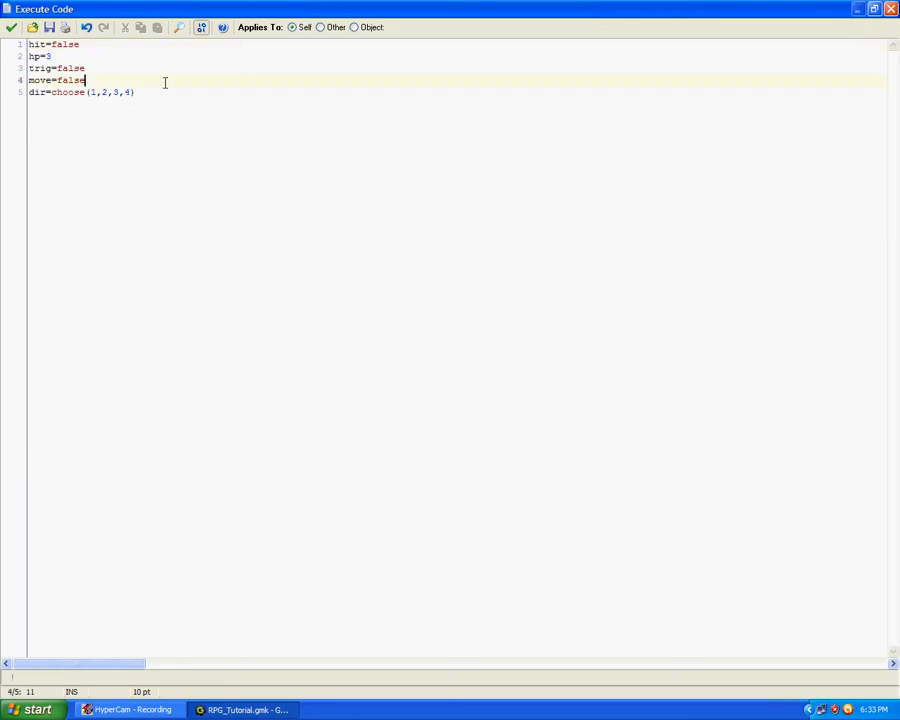
left_click(11, 27)
- In oEnemy's Step event code, add spd=0 after hp-=1 in the oAttack collision block and accept the code
left_click(418, 340)
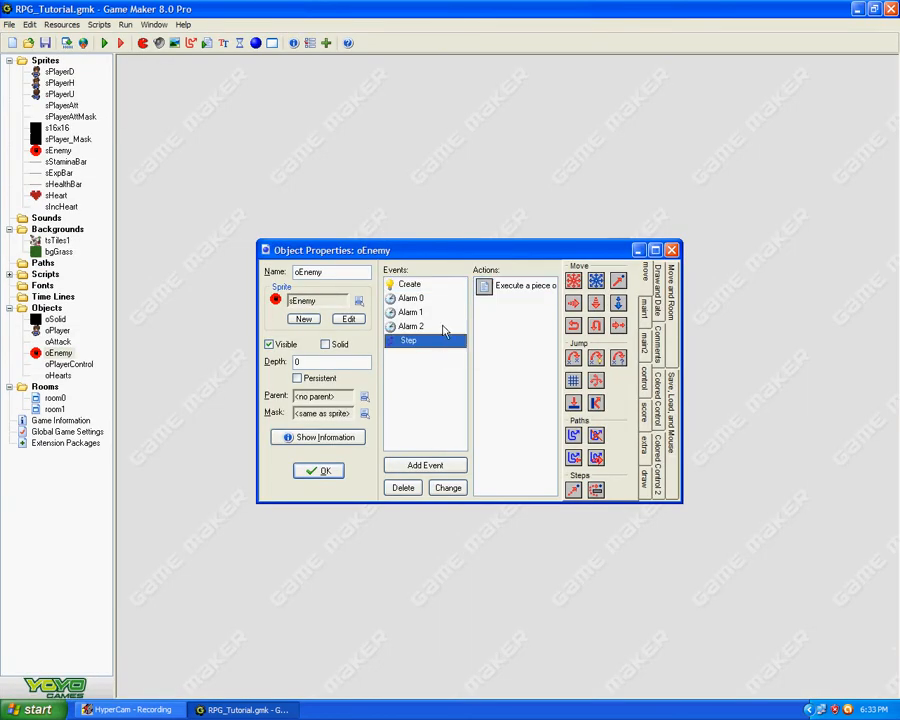
double_click(505, 286)
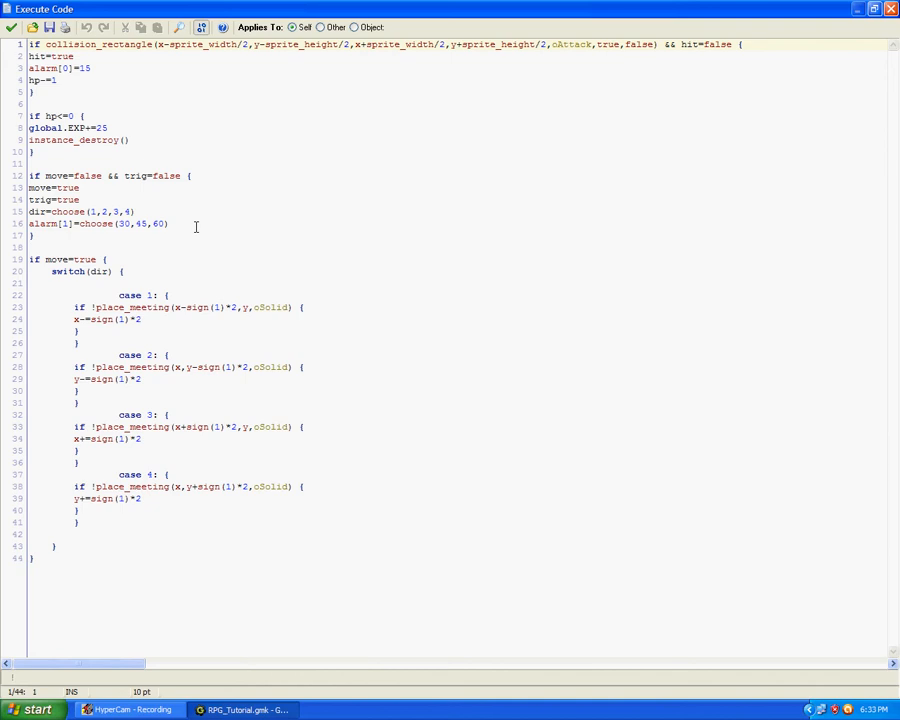
left_click(103, 72)
left_click(88, 78)
left_click_drag(29, 44, 120, 97)
left_click(118, 94)
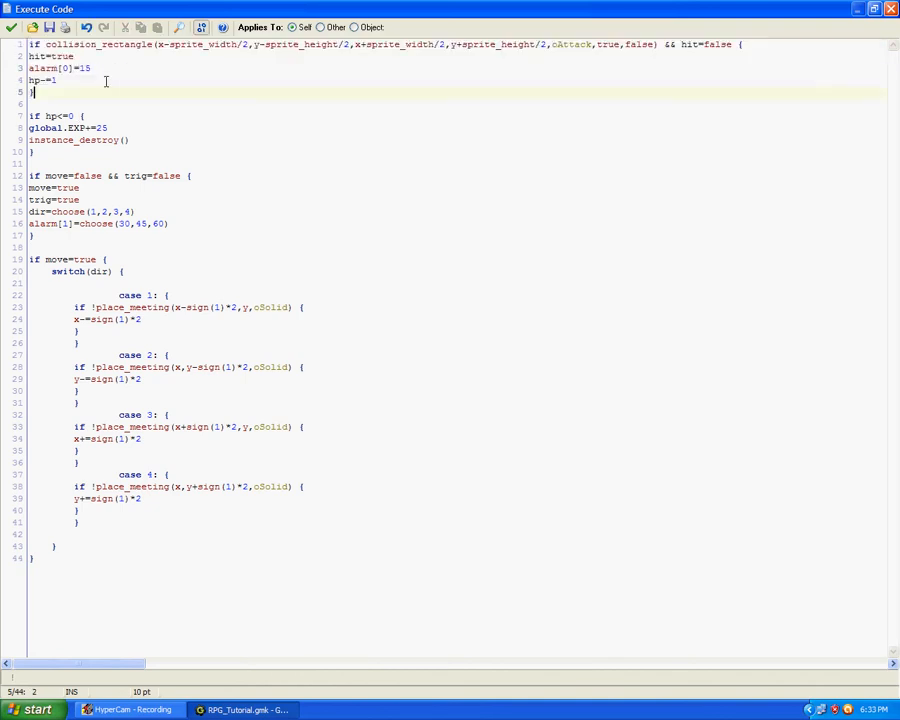
left_click(78, 60)
left_click(86, 80)
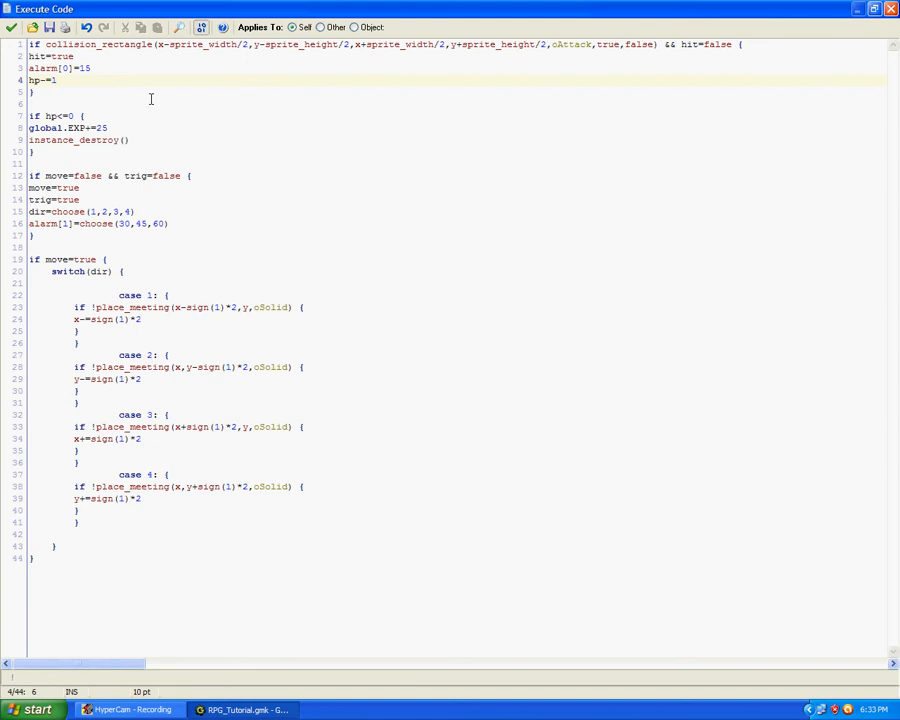
key("Return")
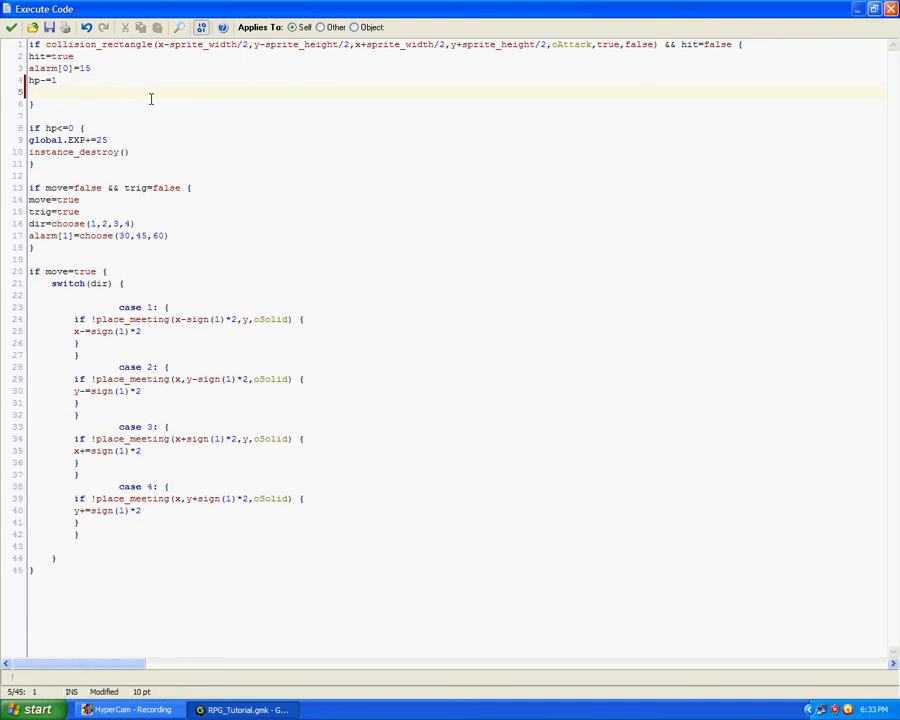
type("spd=0")
left_click(11, 27)
- Add the line spd=2 to the end of oEnemy's Create event code and accept it
left_click(357, 228)
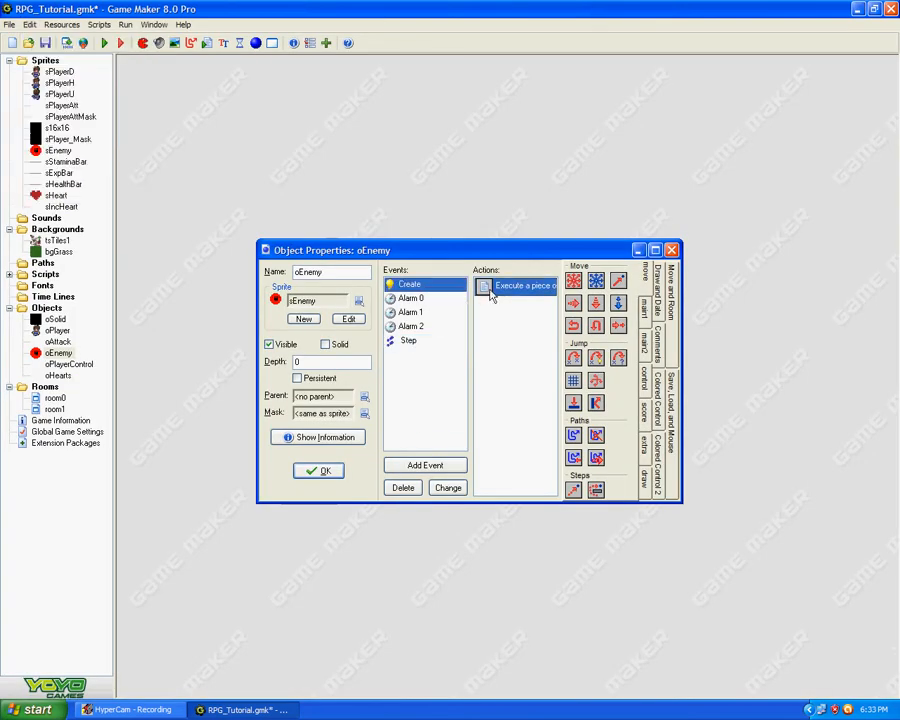
double_click(484, 229)
key("Return")
type("spd=2")
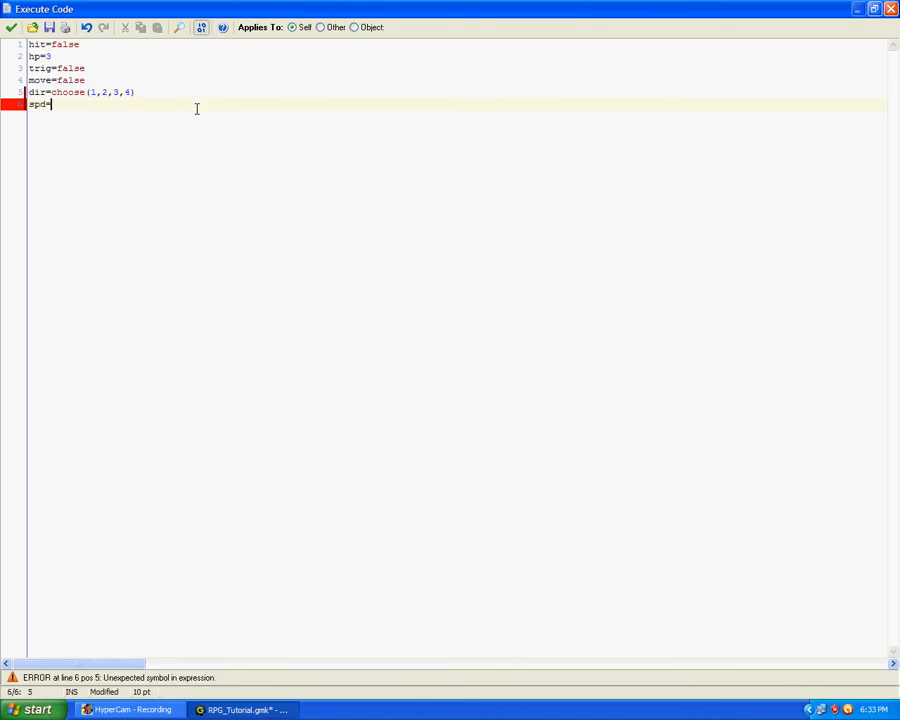
left_click(11, 27)
- In oEnemy's Step event code, replace the multiplier 2 with spd in the x-= and y-= lines of cases 1 and 2
left_click(428, 345)
double_click(496, 287)
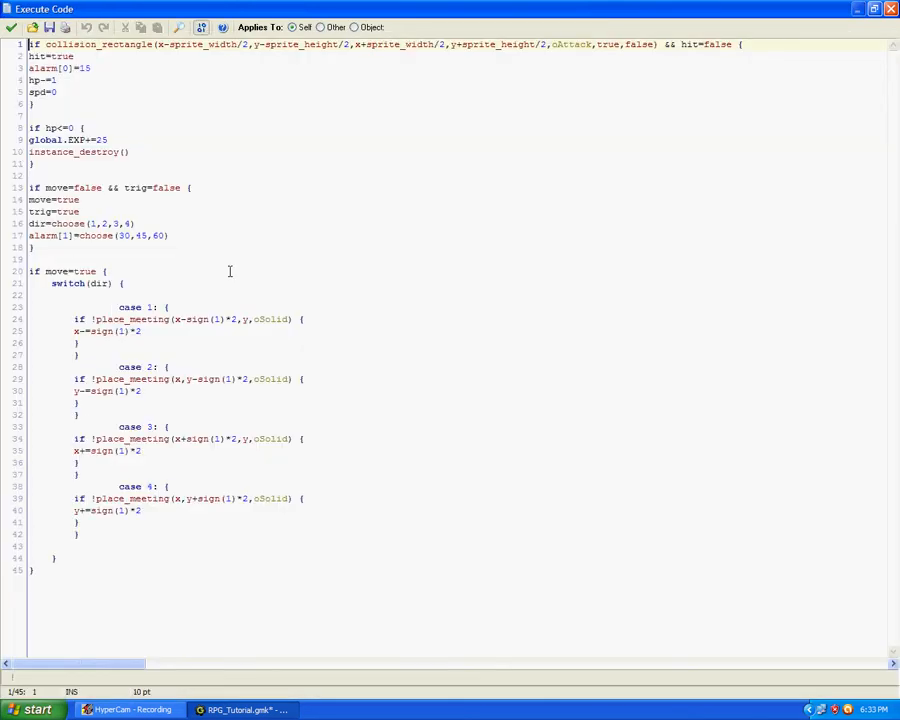
left_click(152, 333)
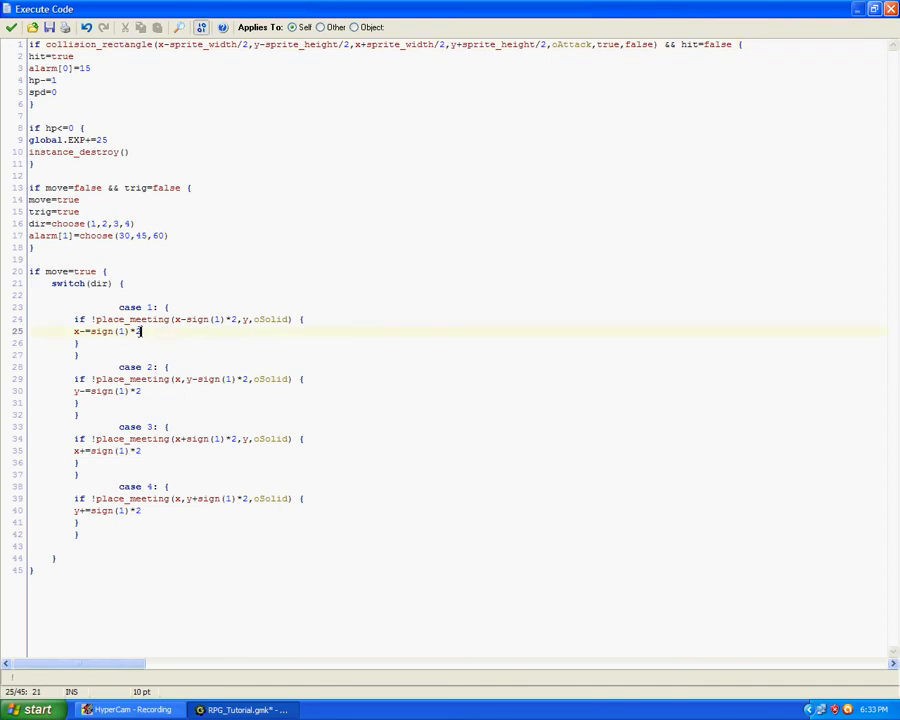
key("shift+Left")
type("spd")
left_click(142, 391)
key("shift+Left")
type("spd")
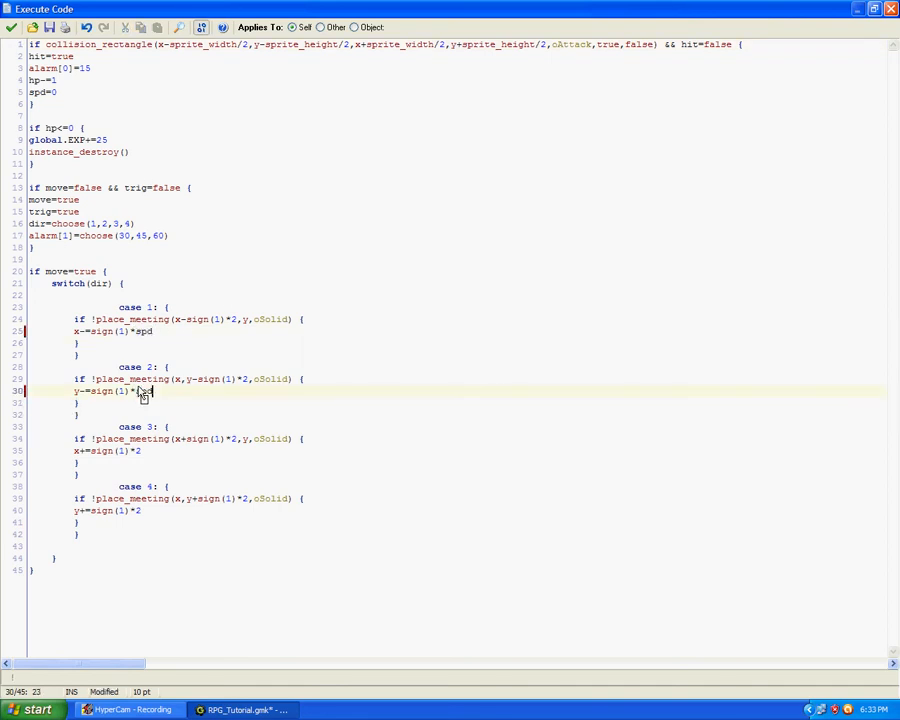
- Replace the multiplier 2 with spd in the x+= and y+= lines of cases 3 and 4, and accept the code
left_click(153, 450)
key("shift+Left")
type("spd")
left_click(142, 510)
key("shift+Left")
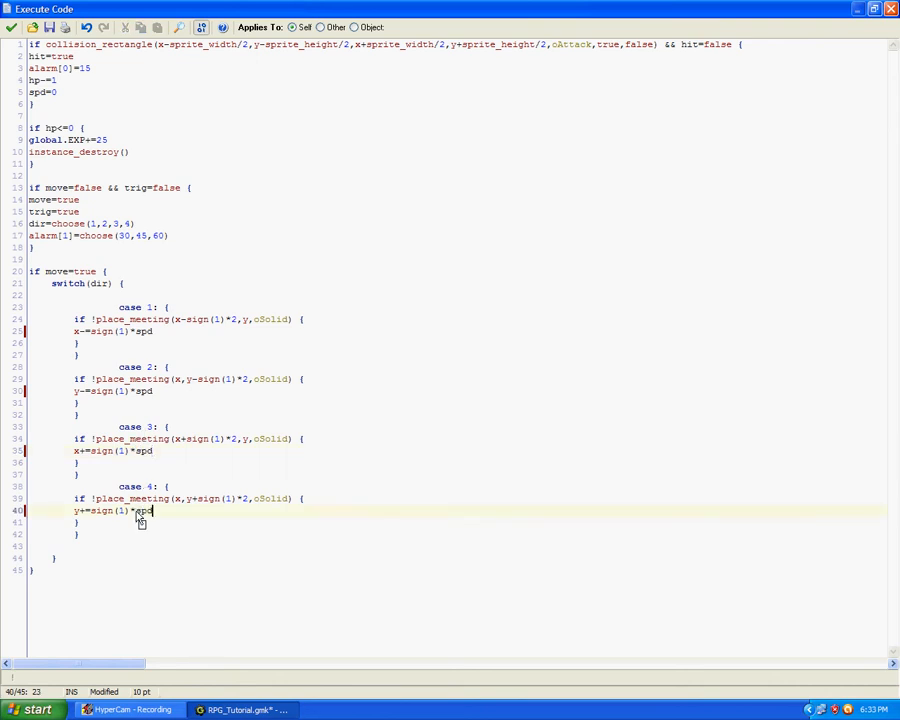
left_click(11, 27)
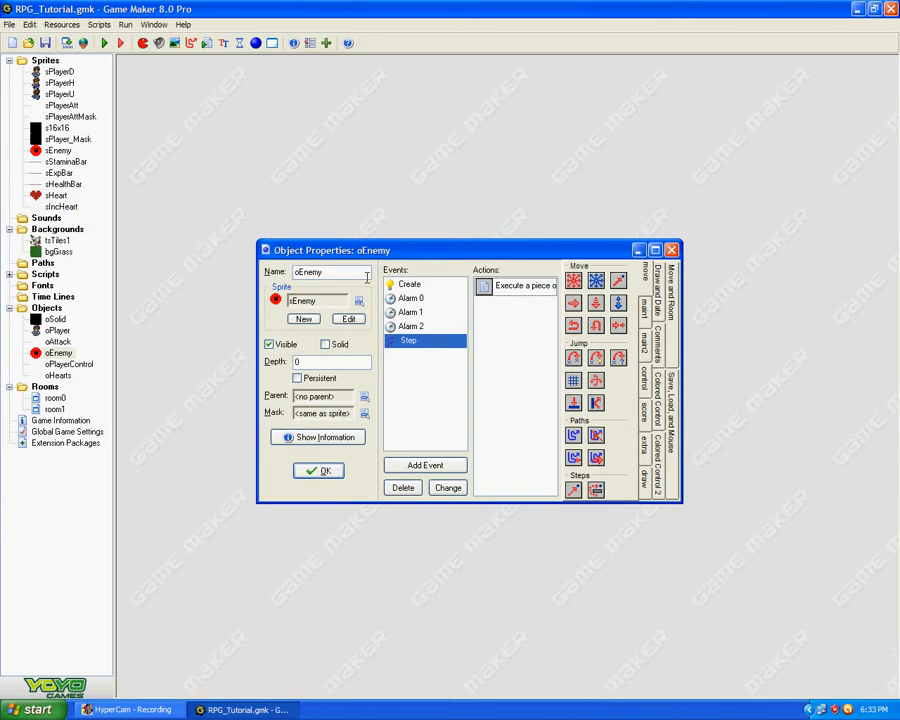
- Add spd=2 below hit=false in oEnemy's Alarm 0 code, and accept the code and the object
left_click(410, 312)
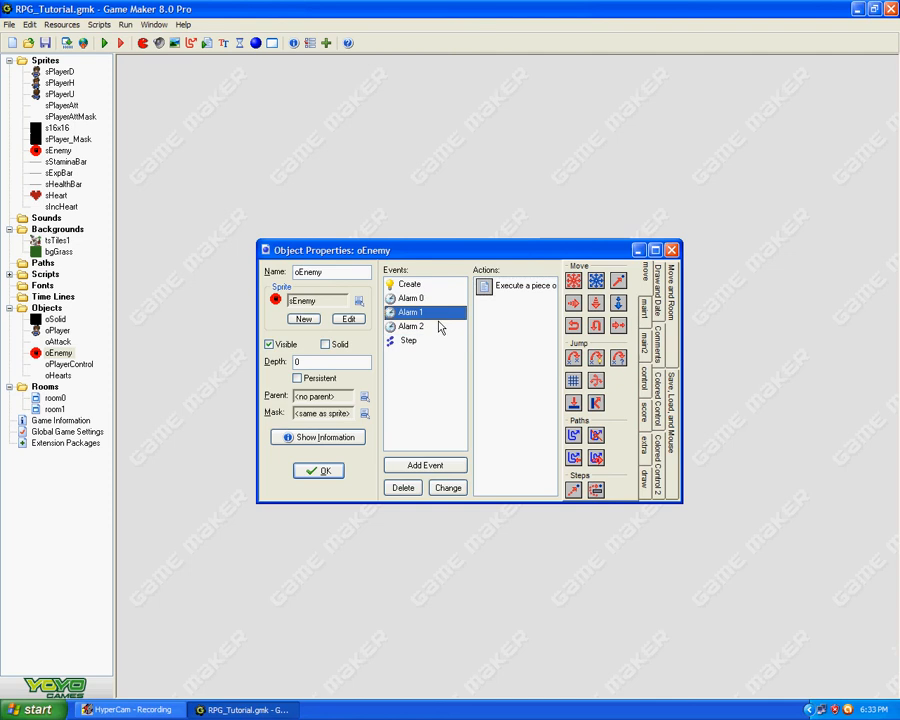
left_click(410, 326)
key("Up")
key("Up")
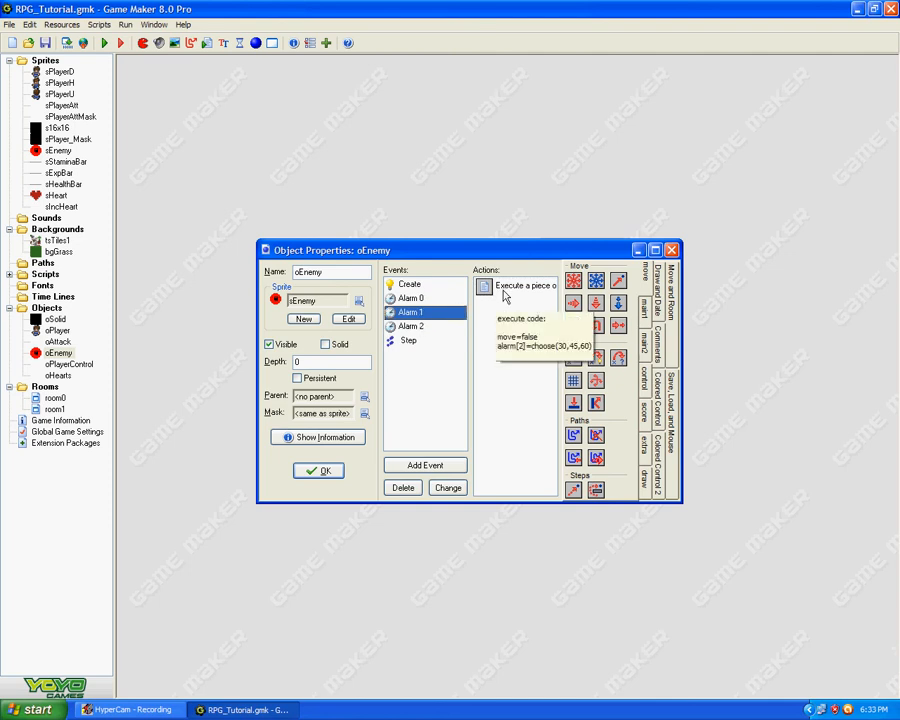
double_click(507, 293)
key("End")
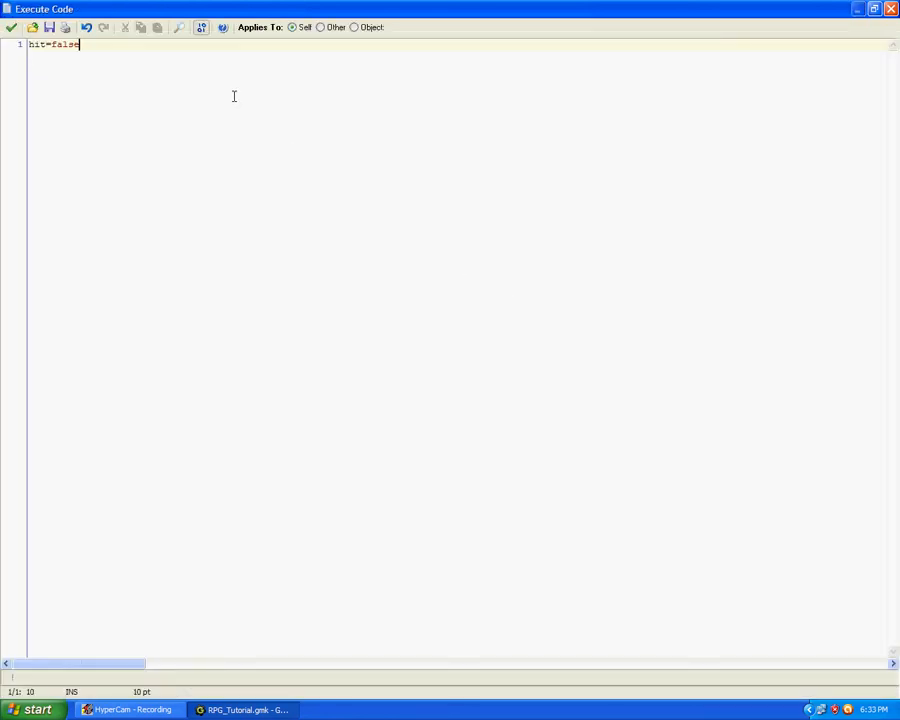
key("Return")
type("spe=")
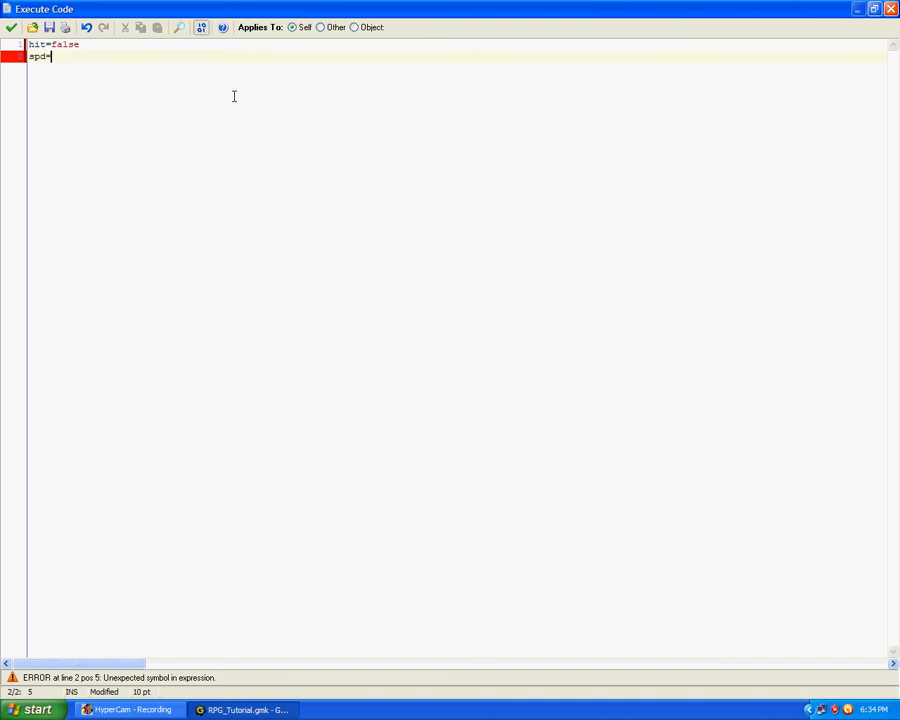
type("2")
left_click(11, 28)
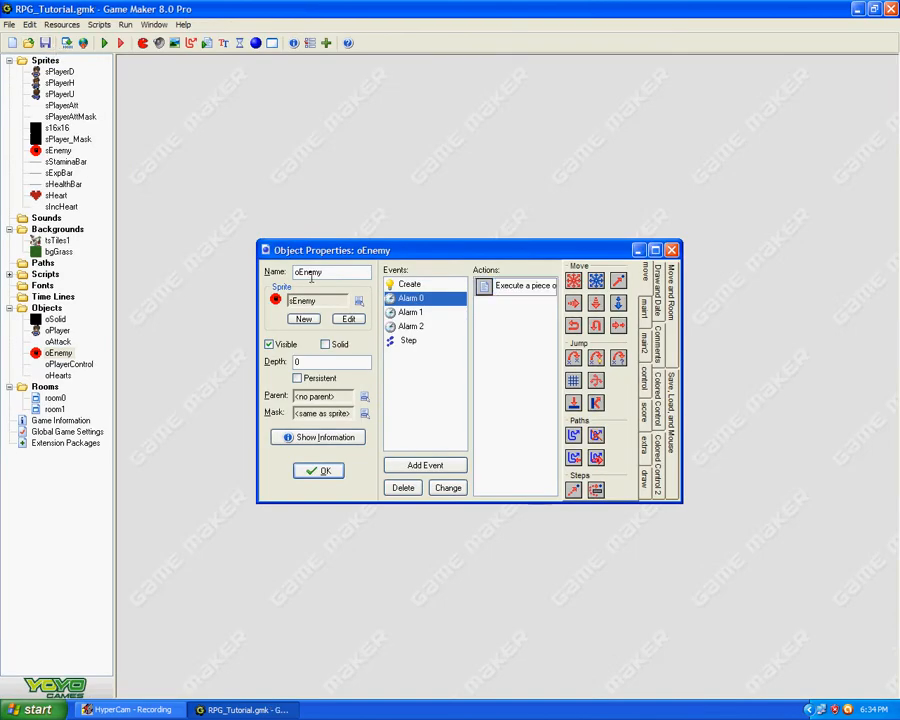
left_click(322, 471)
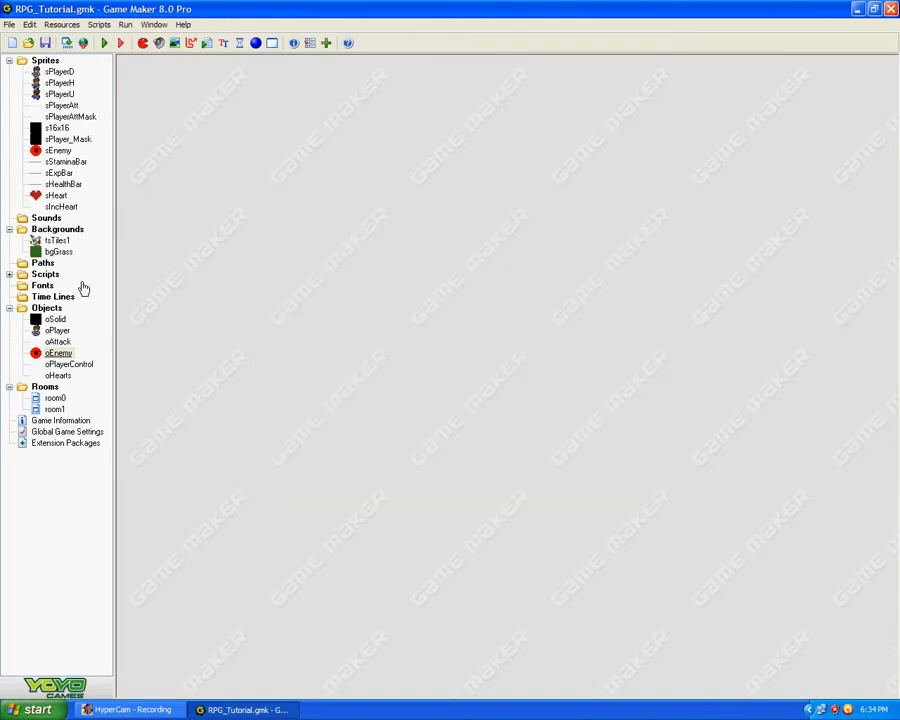
- Set oPlayerControl's depth to -10, accept the object, and save the project
double_click(66, 364)
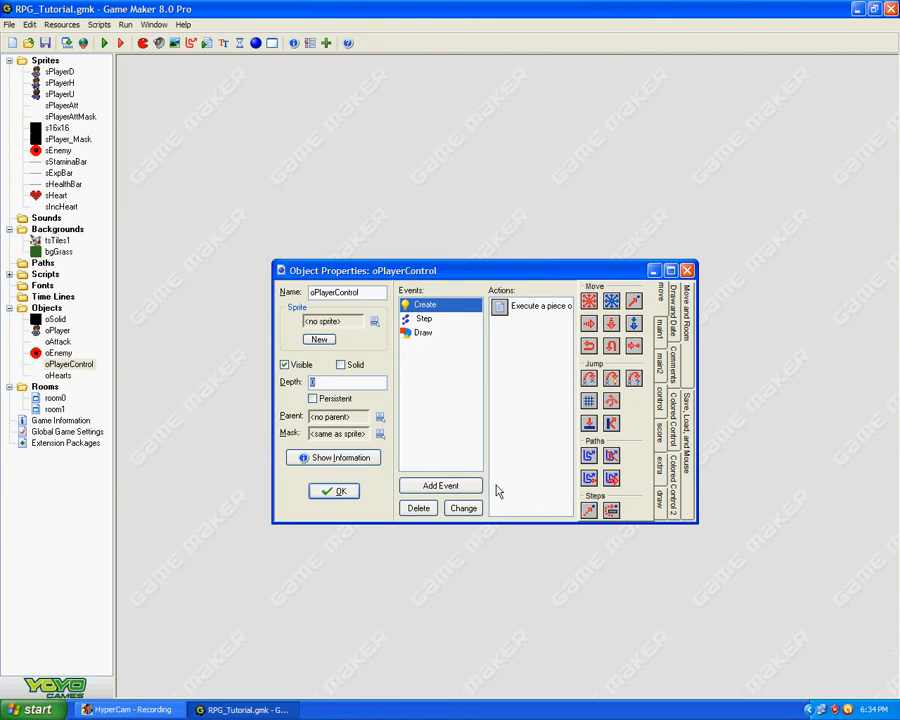
type("-10")
left_click(343, 490)
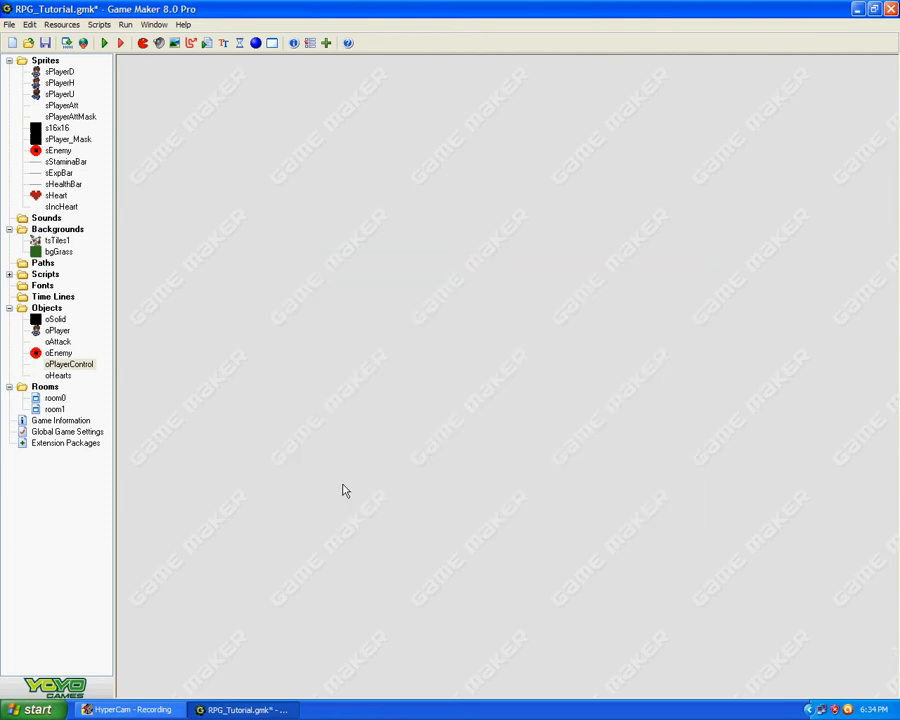
left_click(44, 42)
- Run the game, attack the nearest enemy above the player, and walk around it through the grass
left_click(104, 44)
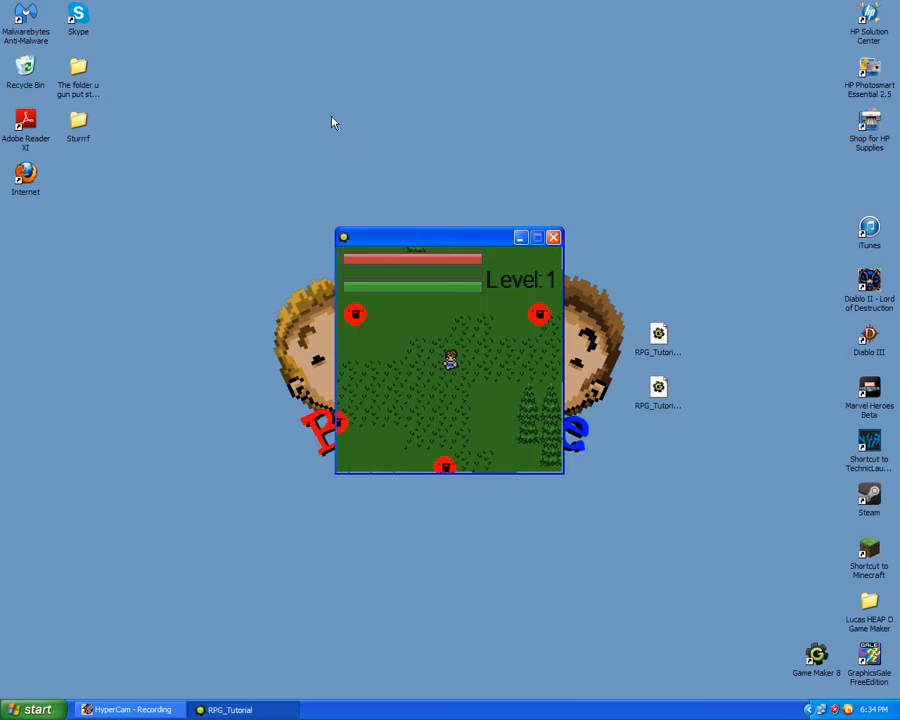
key("Left")
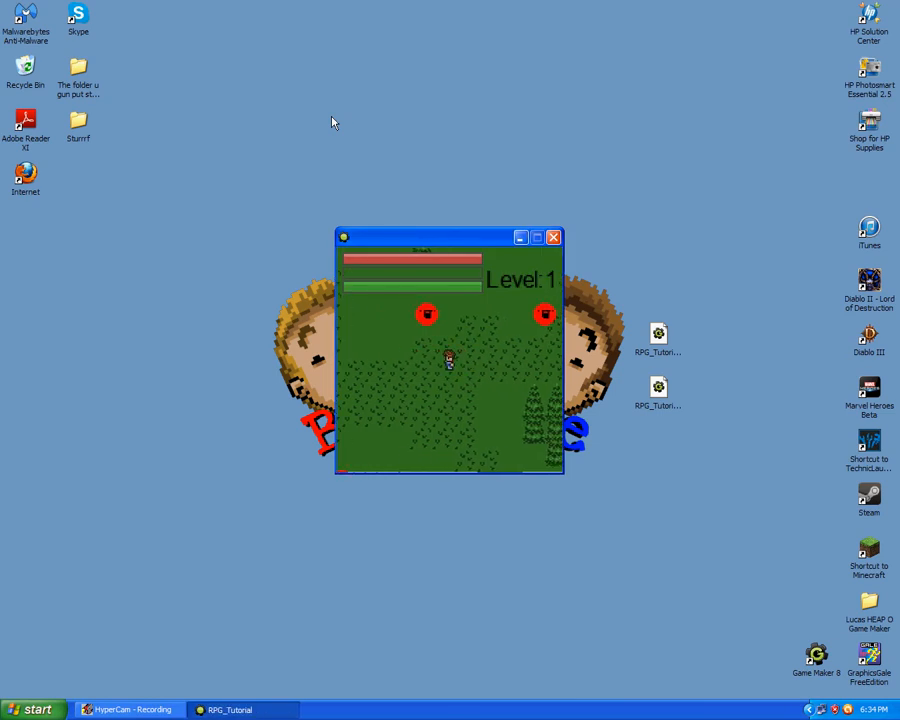
key("space")
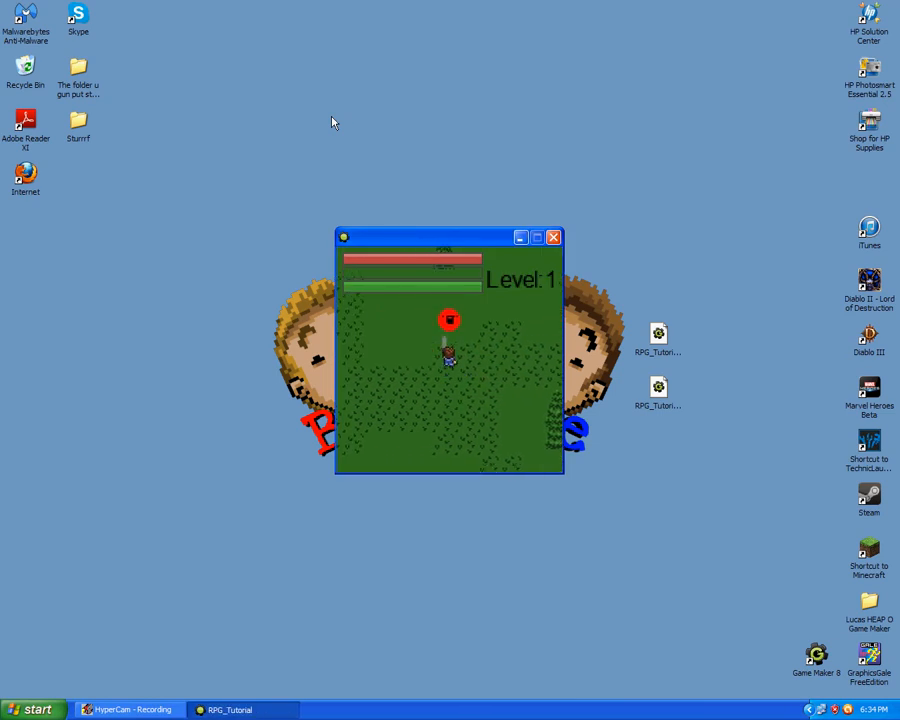
key("Right")
key("Up")
key("Left")
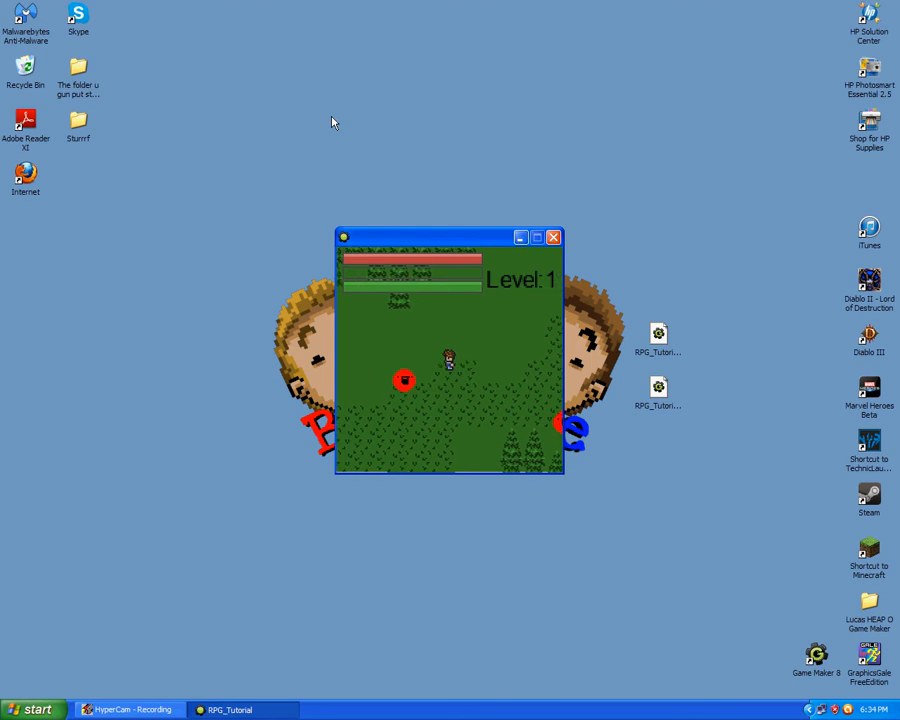
key("Down")
key("Right")
key("Left")
key("Down")
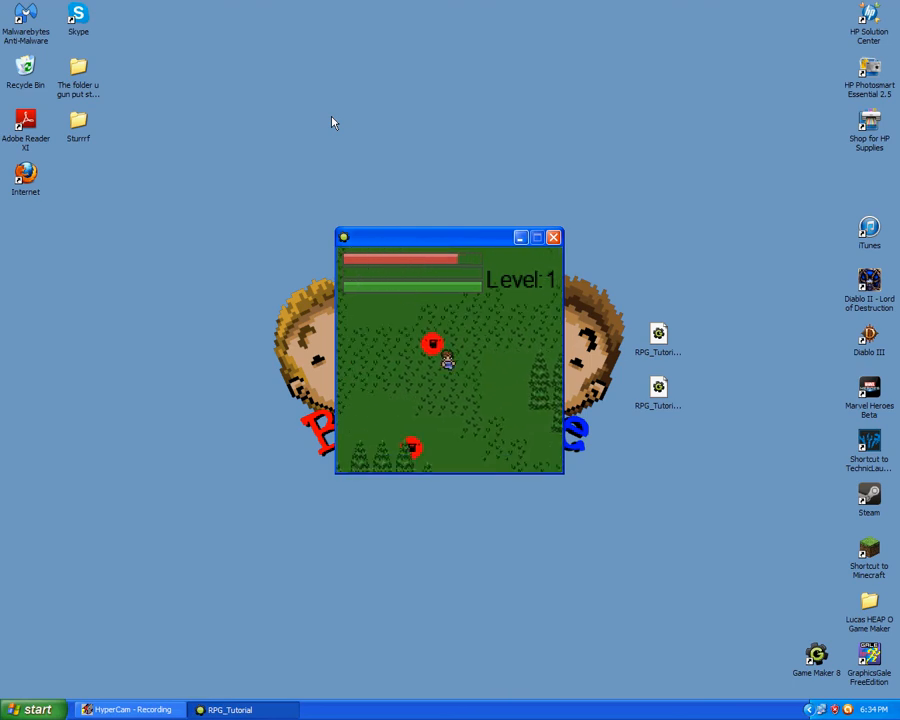
- Step away from the enemy touching the player, face it, and strike it twice
key("Right")
key("Up")
key("Left")
key("space")
key("space")
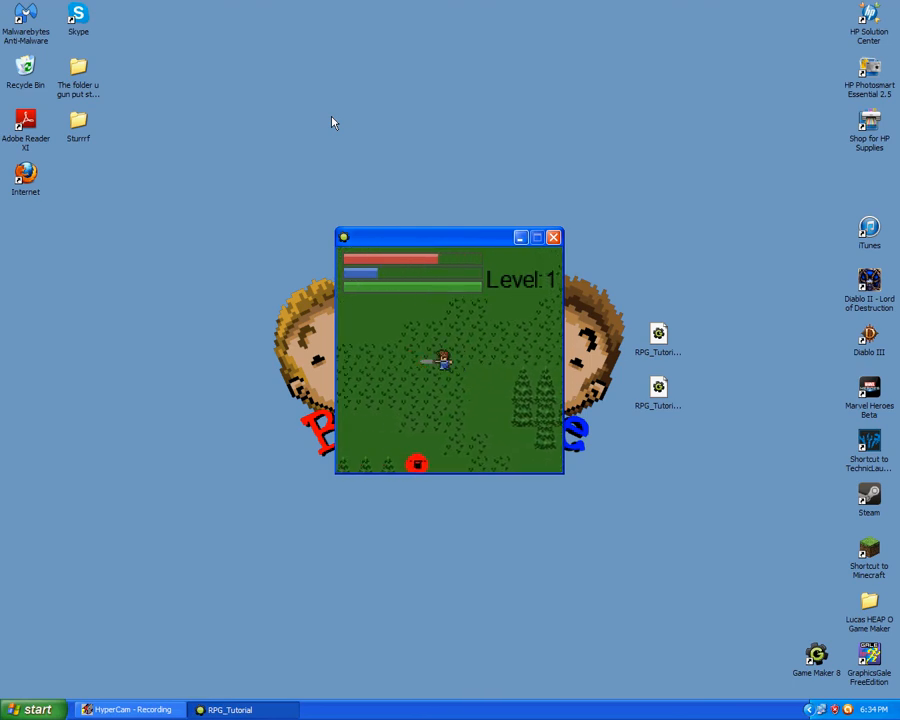
- Walk the player down past the small tree group and attack the enemies there
key("Right")
key("Up")
key("Down")
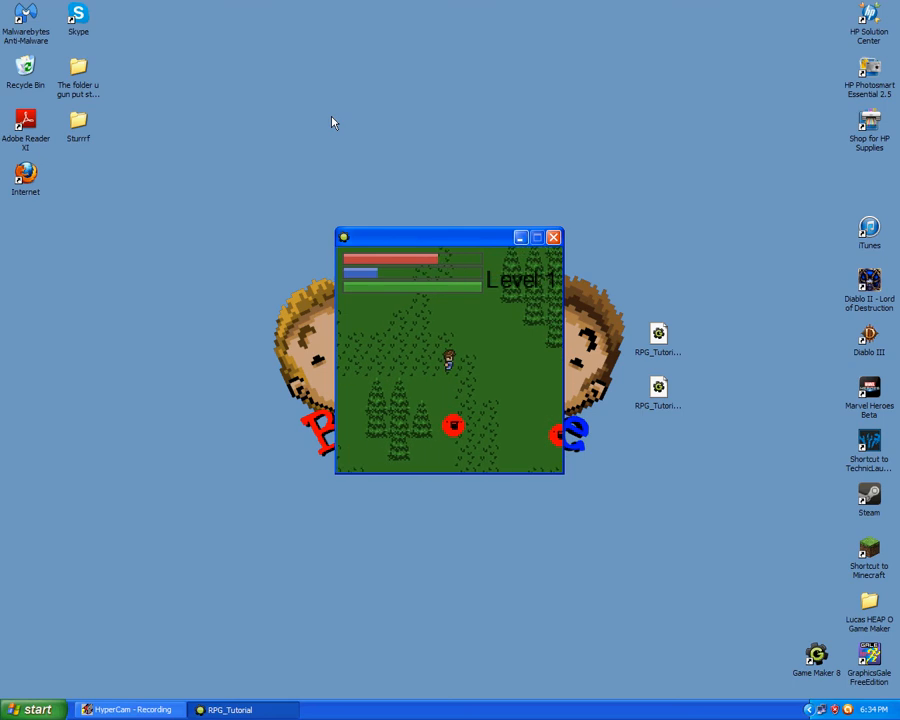
key("space")
key("Right")
key("Down")
key("space")
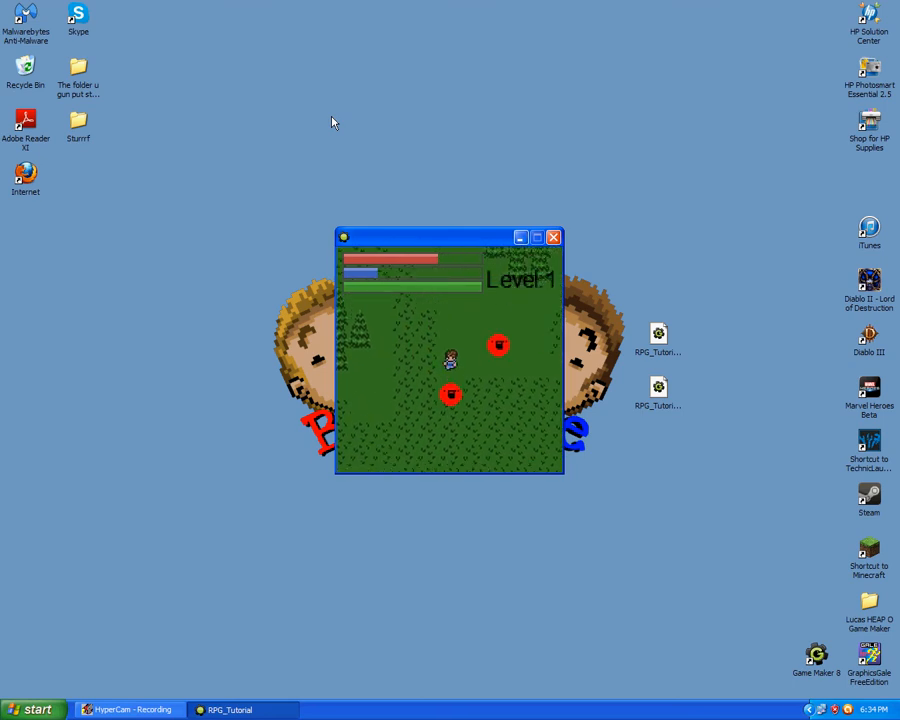
- Fight the two enemies beside the grass patch with repeated attacks while moving around them
key("space")
key("Up")
key("Right")
key("space")
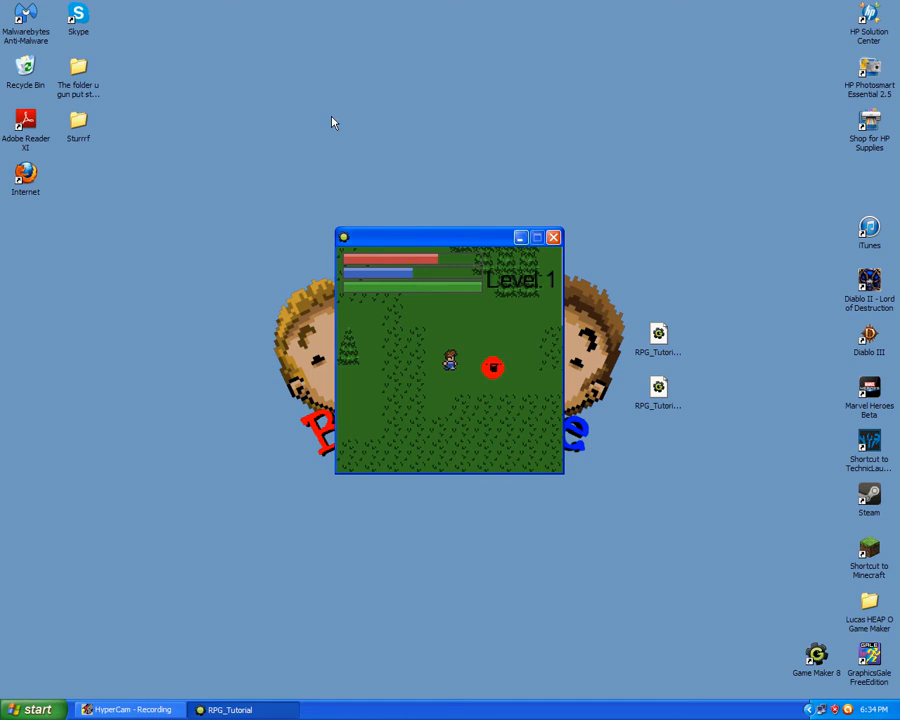
key("space")
key("Down")
key("Right")
key("space")
key("space")
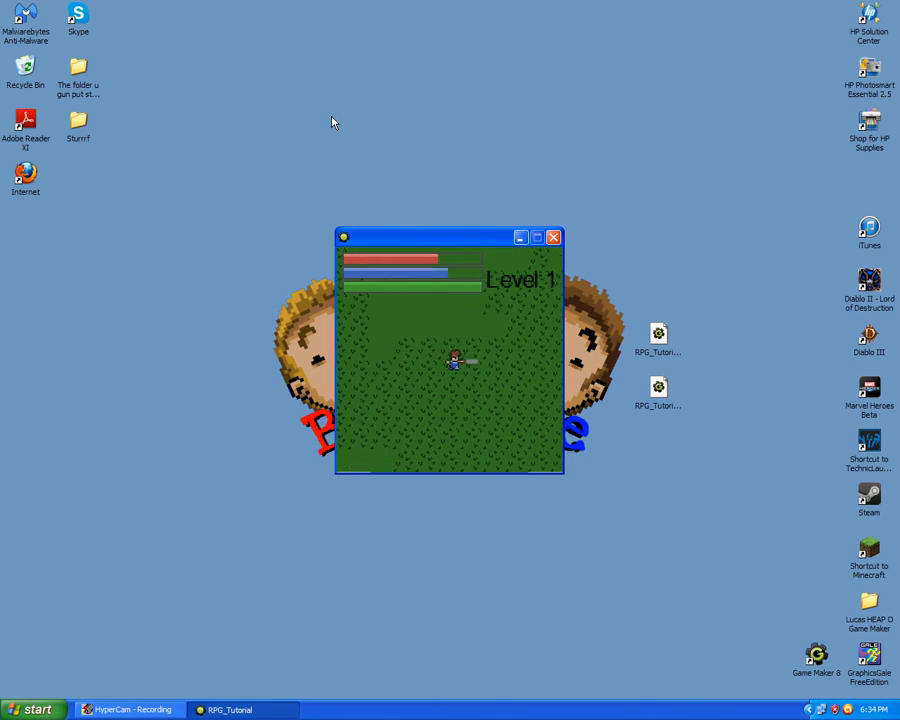
- Walk the player up to the enemy beside the dense tree cluster, attack it from below, and close the game
key("Up")
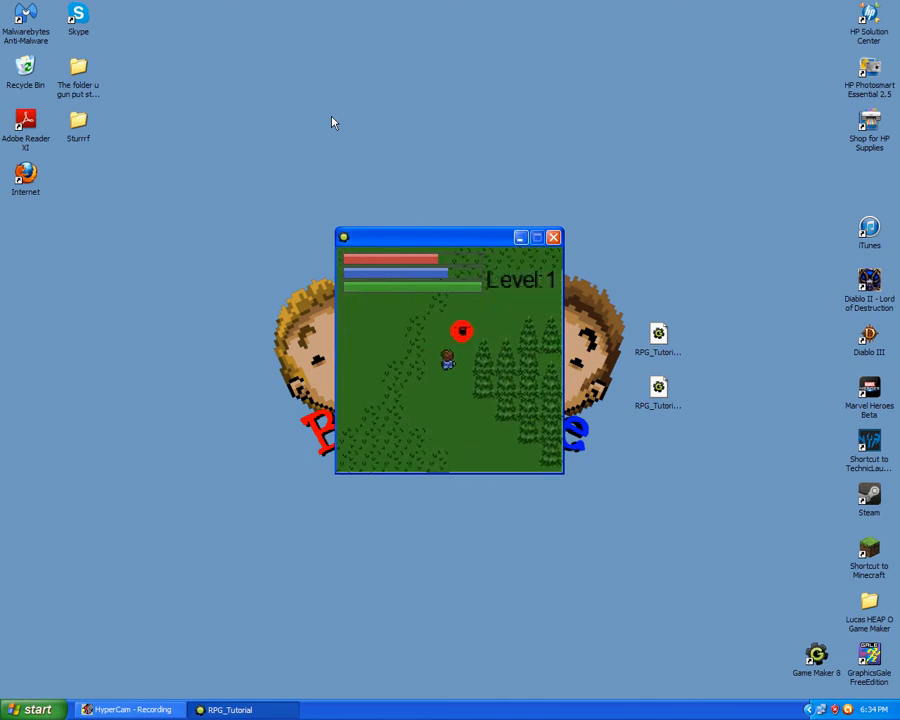
key("space")
key("Right")
key("Up")
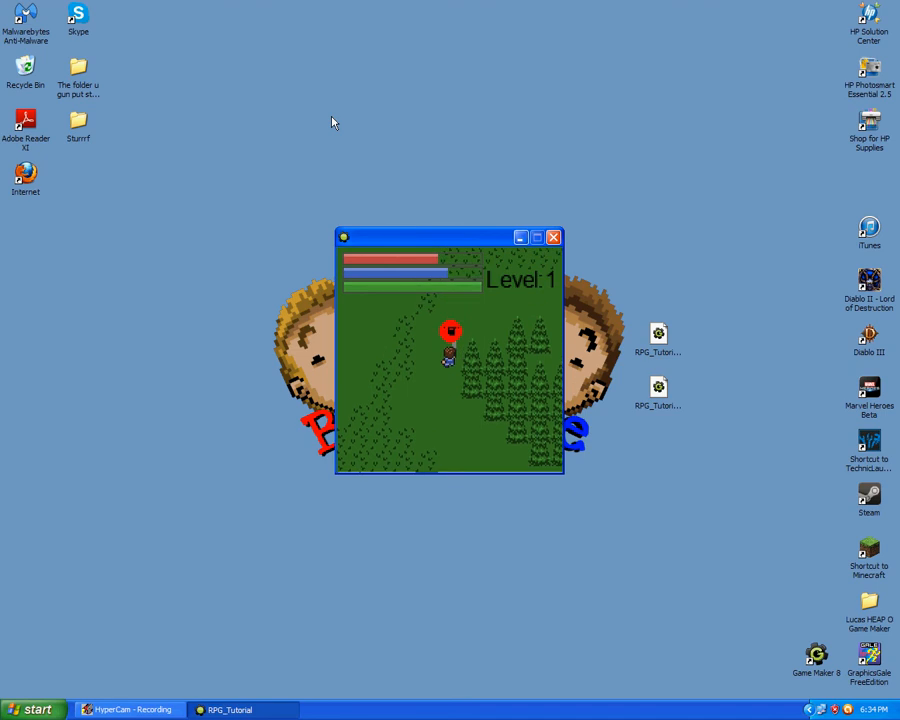
key("space")
key("Escape")
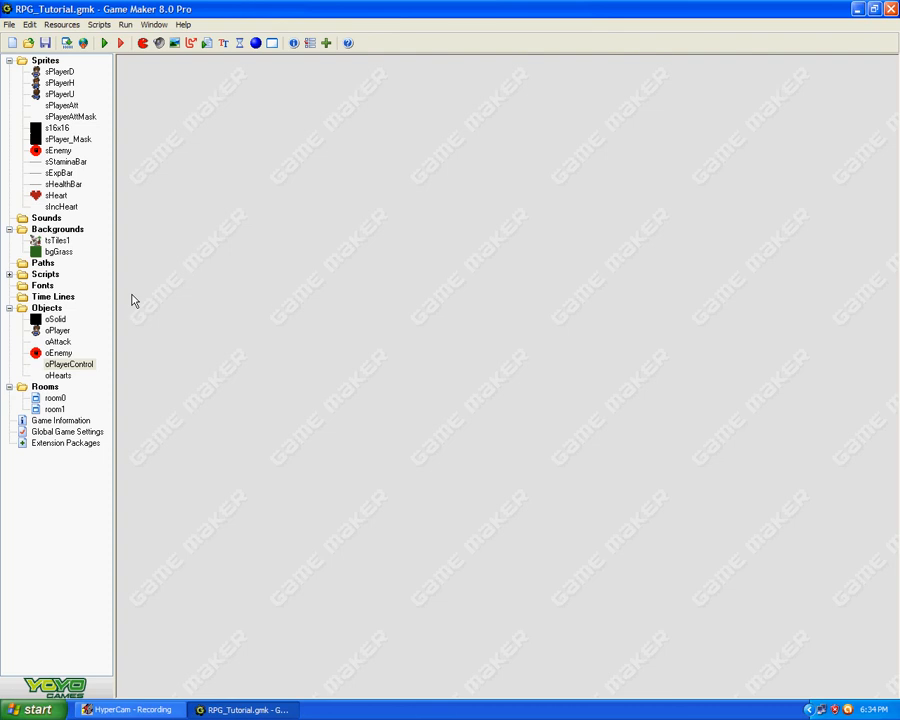
- Check the size of the sEnemy sprite and create a new sprite with a blank 16 by 16 frame
double_click(57, 151)
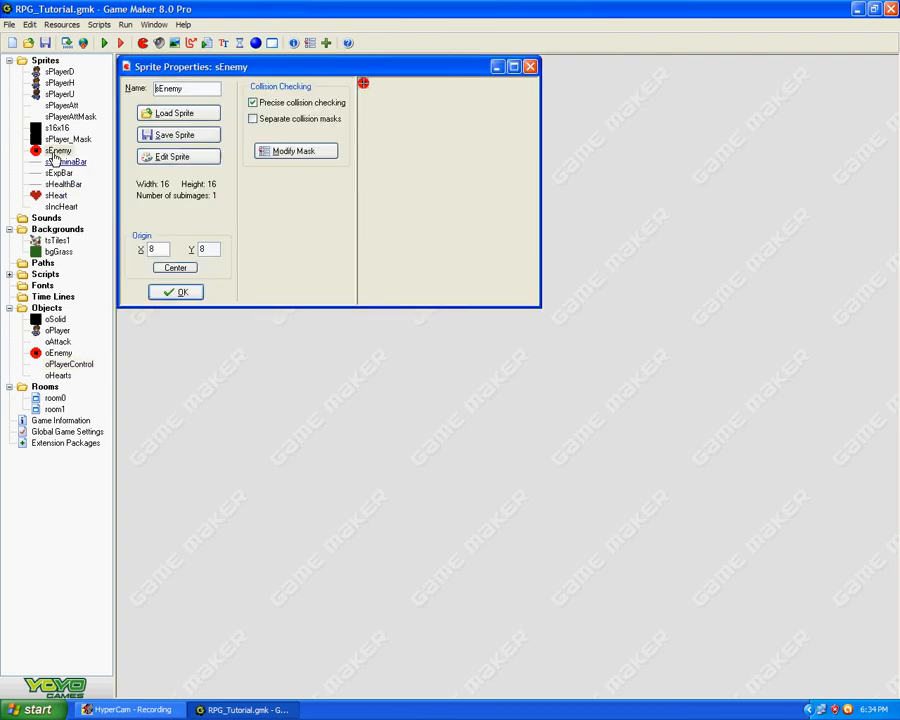
left_click(187, 293)
left_click(142, 43)
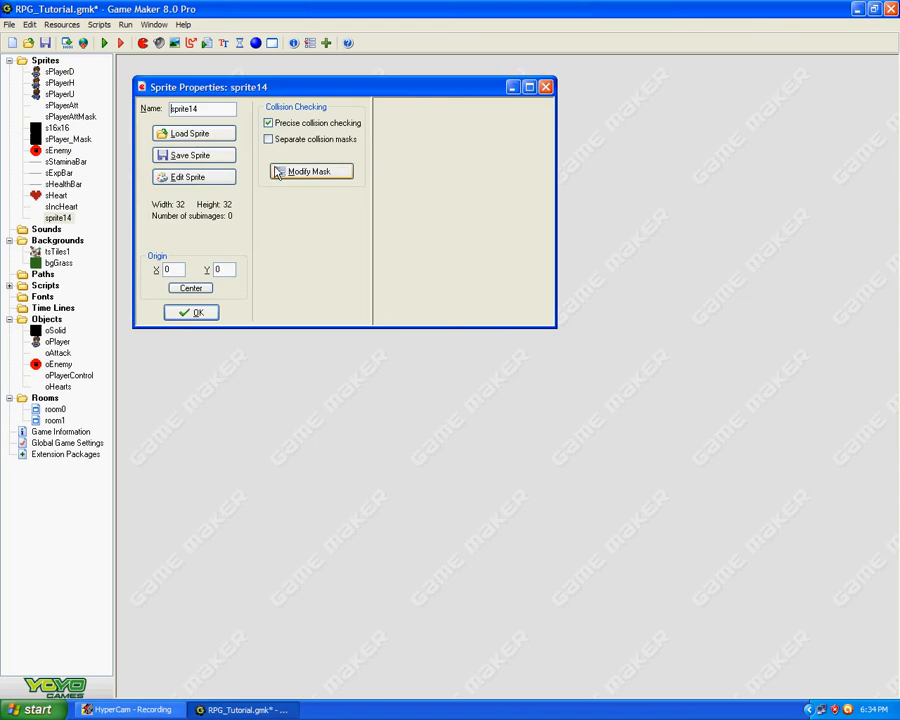
left_click(184, 177)
key("ctrl+n")
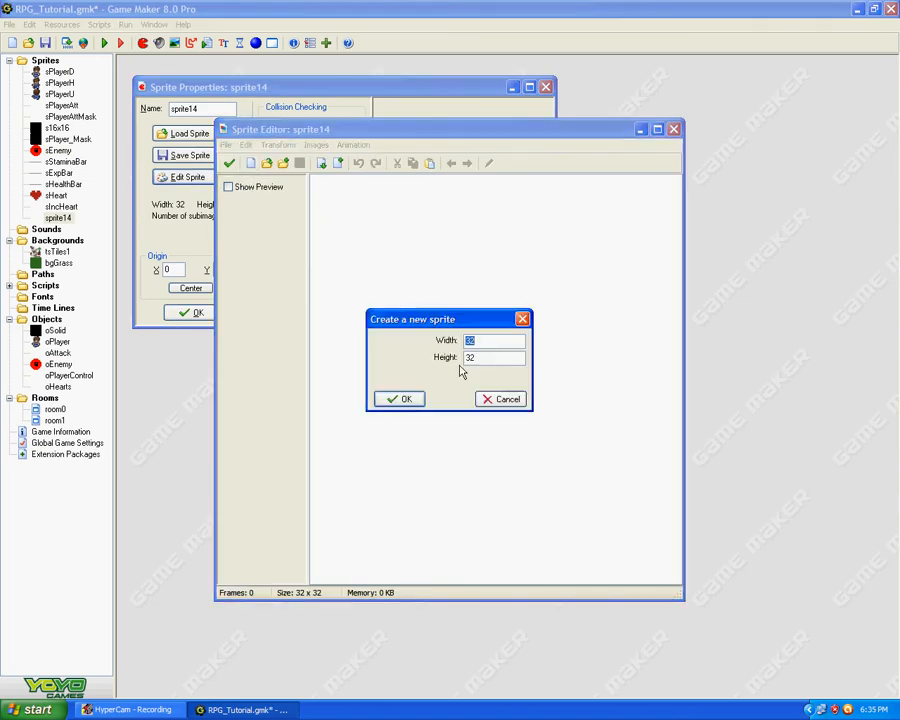
type("16")
key("Tab")
type("16")
key("Return")
- Open the blank frame for drawing and set up the Pencil tool in black with opacity 255
left_click(487, 164)
left_click(439, 151)
left_click(439, 151)
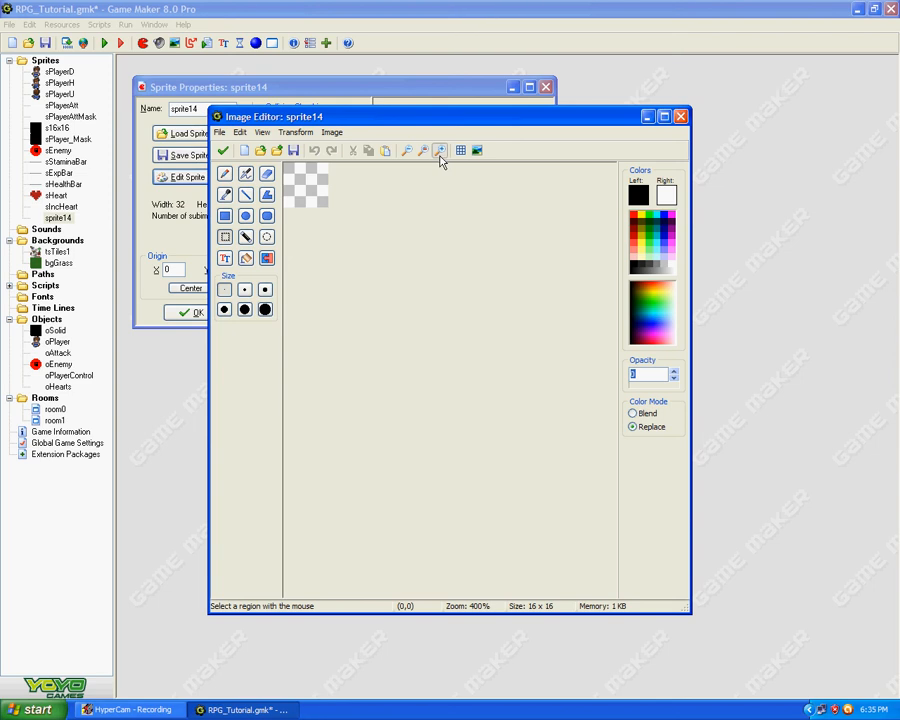
left_click(439, 151)
left_click(439, 151)
left_click(439, 151)
left_click(439, 151)
left_click(440, 156)
left_click(406, 149)
left_click(406, 149)
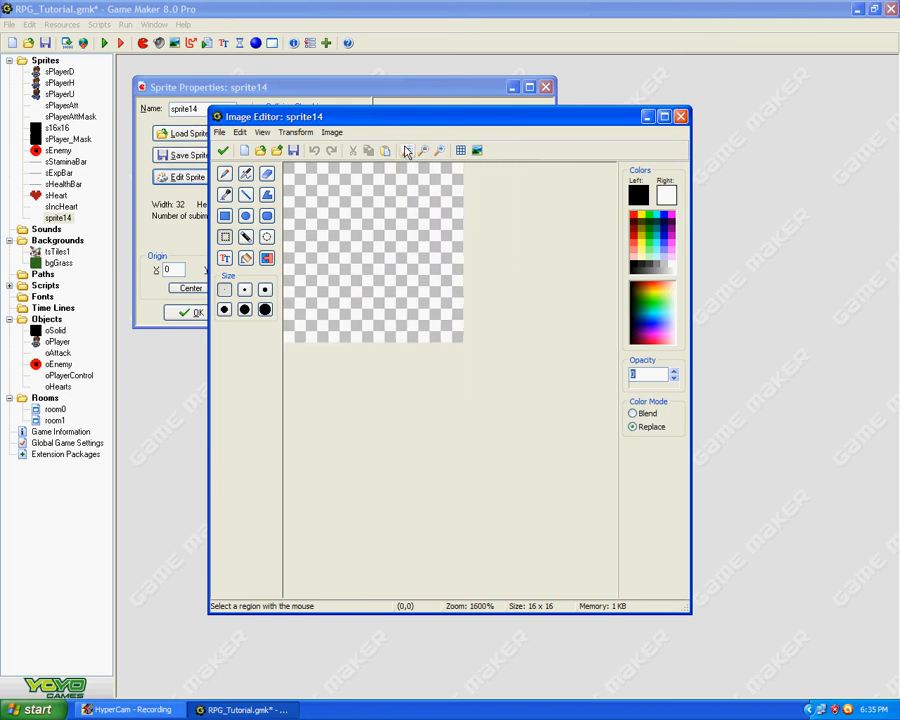
left_click(224, 173)
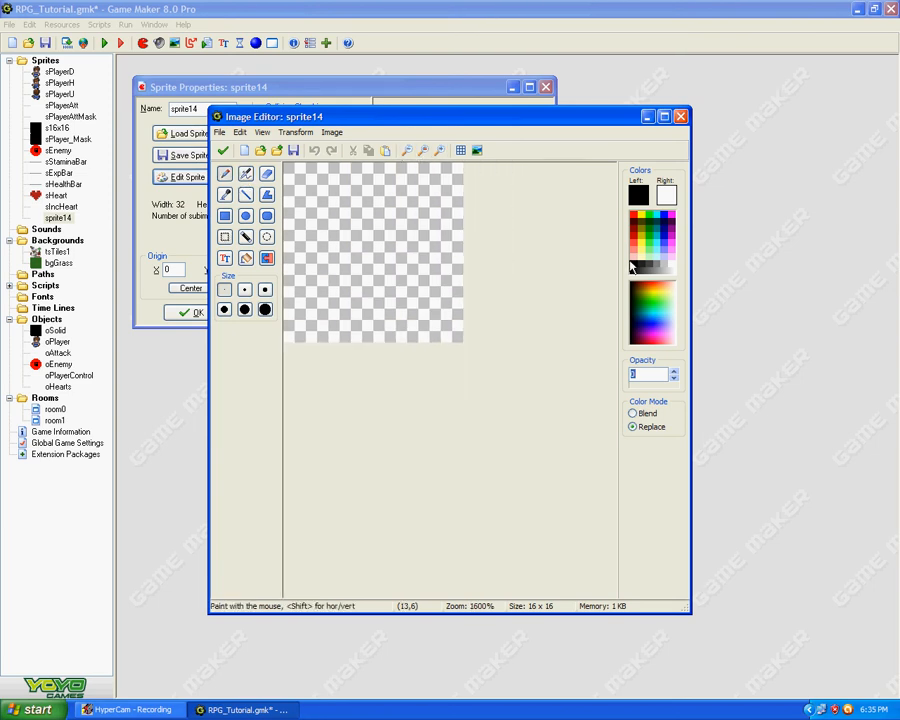
left_click_drag(646, 392, 698, 392)
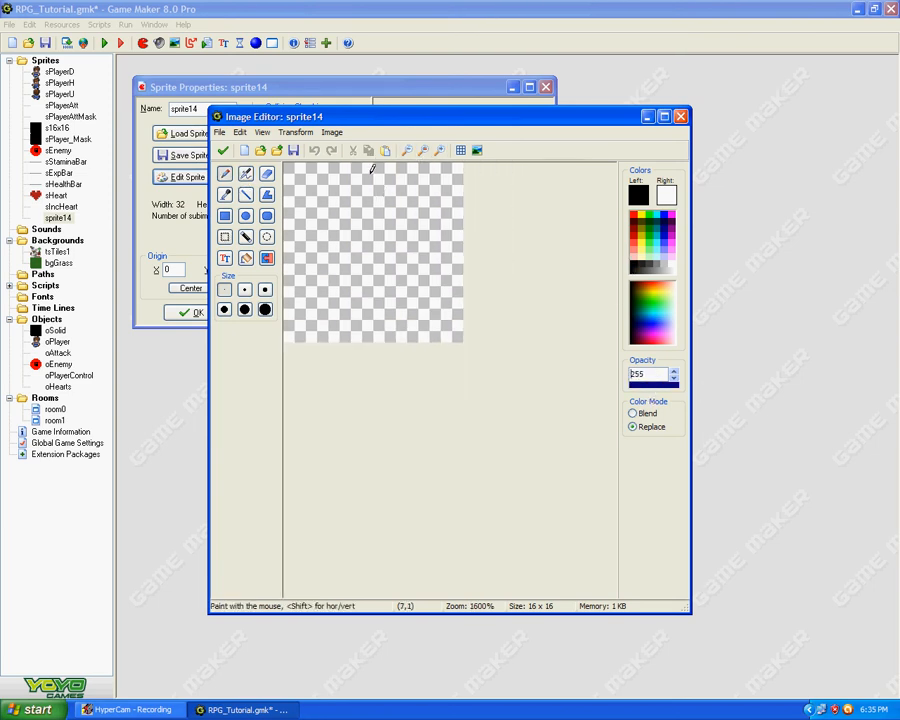
- Draw four black pixels in a small diamond around the centre of the first frame and accept the image
left_click_drag(371, 170, 365, 205)
key("ctrl+z")
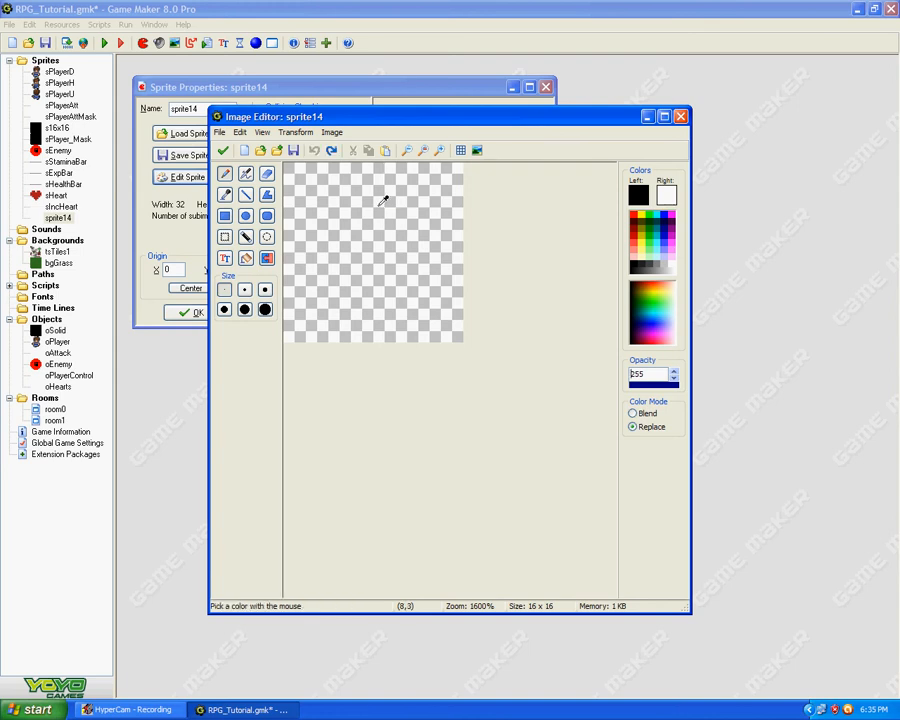
left_click(378, 236)
left_click(367, 246)
left_click(378, 257)
left_click(400, 246)
key("ctrl+z")
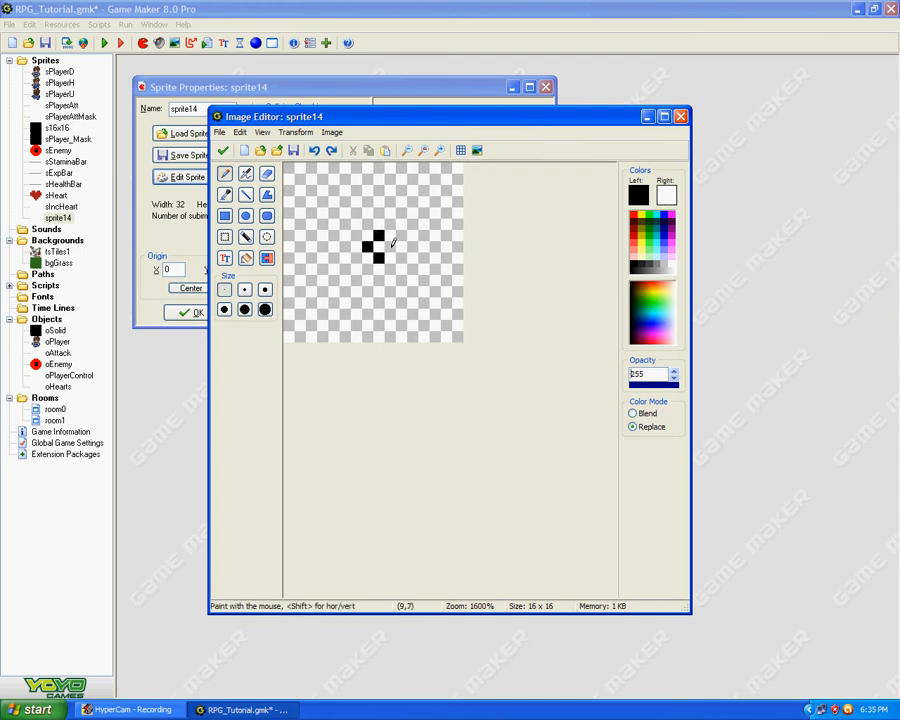
left_click(389, 246)
left_click(222, 152)
- Duplicate the first frame and extend its four black pixels outward into straight arms of a plus shape
left_click(413, 168)
left_click(430, 167)
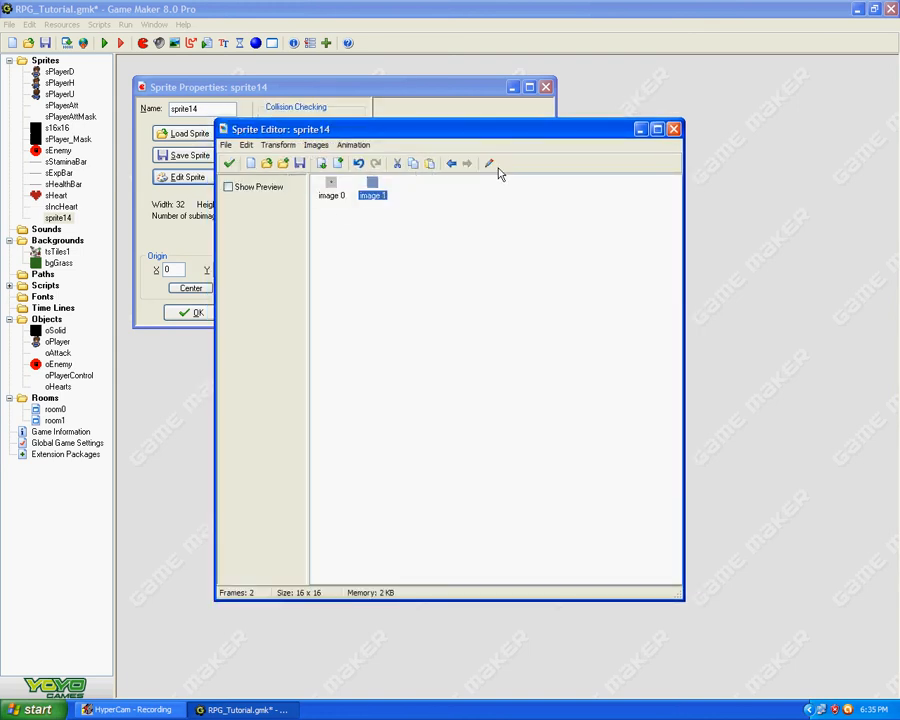
left_click(492, 167)
left_click(454, 149)
left_click(454, 149)
left_click(454, 149)
left_click(454, 149)
left_click(454, 149)
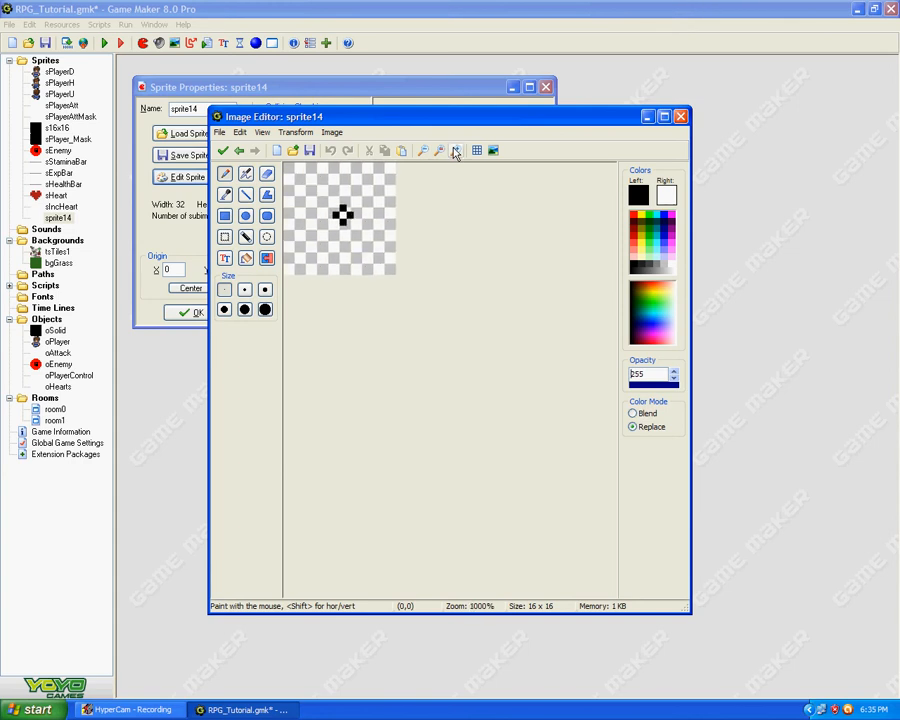
left_click(454, 149)
mouse_move(378, 212)
left_mouse_down()
mouse_move(378, 232)
mouse_move(346, 246)
mouse_move(412, 247)
mouse_move(380, 279)
mouse_move(398, 248)
left_mouse_up()
- Erase the four inner pixels around the centre of the second frame with the transparent colour and accept the image
left_click(381, 247, "ctrl")
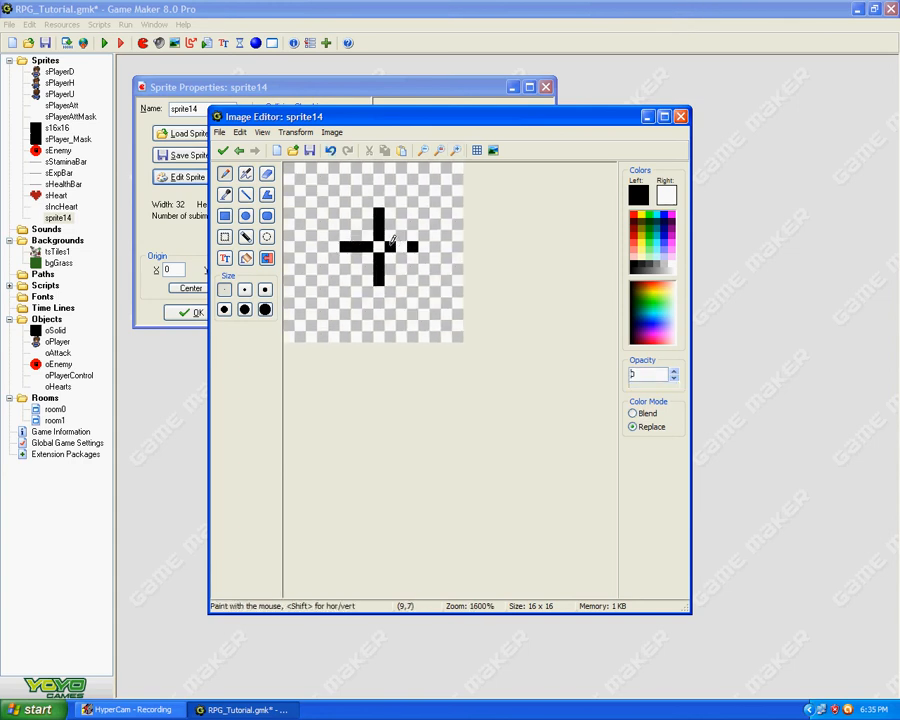
key("ctrl+z")
left_click(388, 248)
left_click(379, 237)
left_click(369, 248)
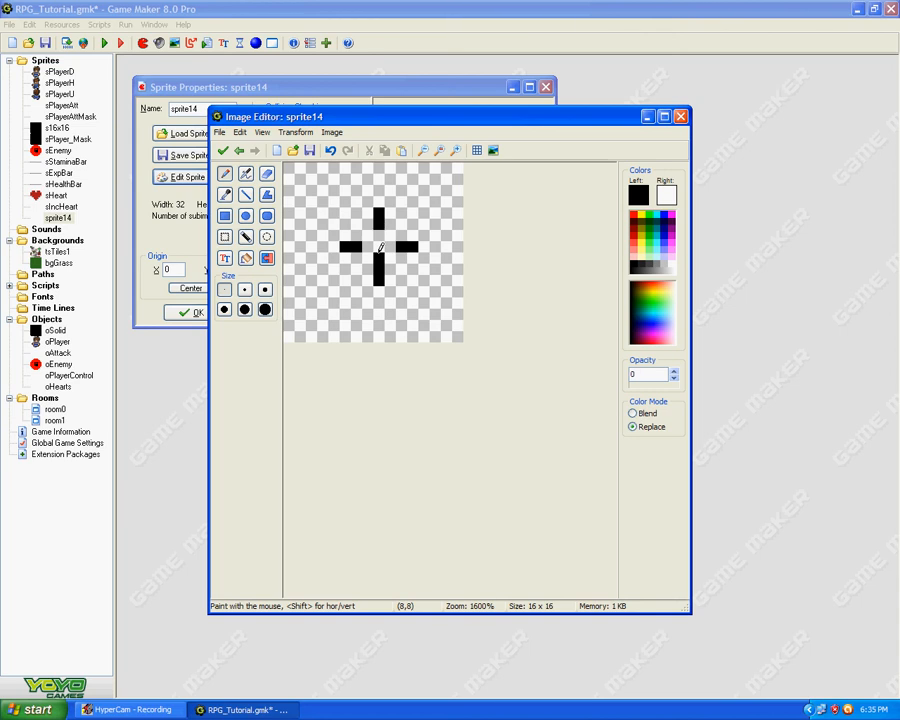
left_click(222, 150)
- Duplicate the second frame and lengthen each of the four black arms outward by two pixels
left_click(412, 166)
left_click(429, 165)
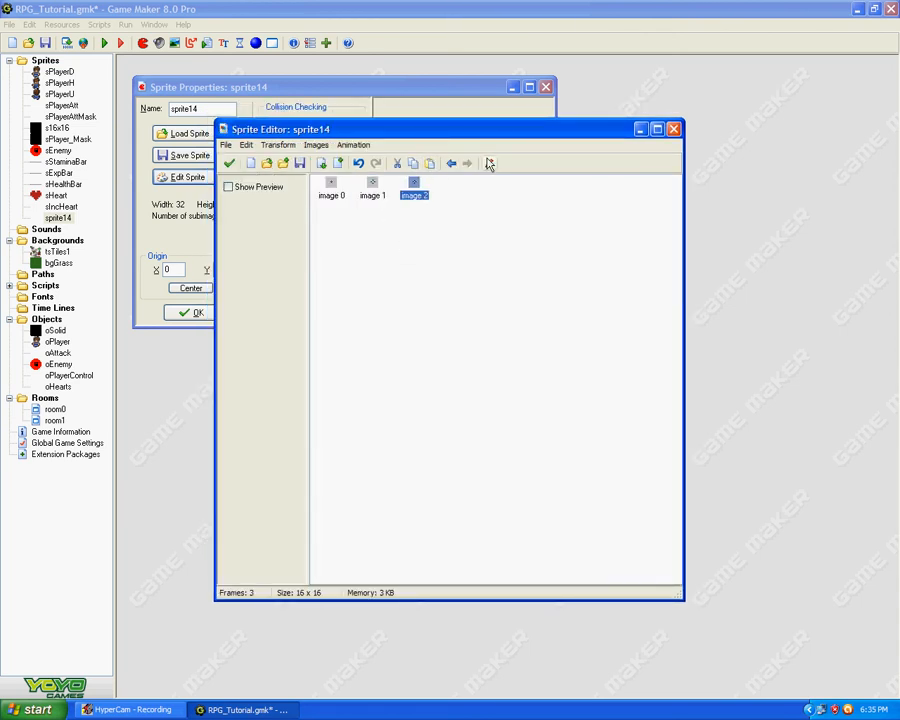
left_click(488, 162)
double_click(461, 148)
double_click(461, 148)
double_click(461, 148)
left_click(461, 148)
left_click(458, 150)
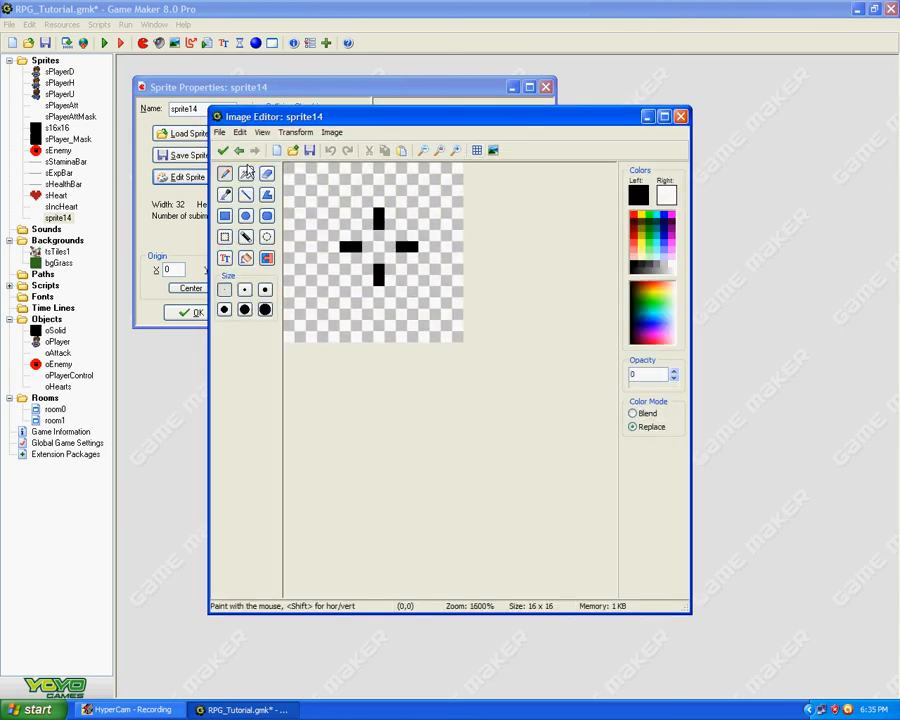
left_click_drag(358, 243, 323, 242)
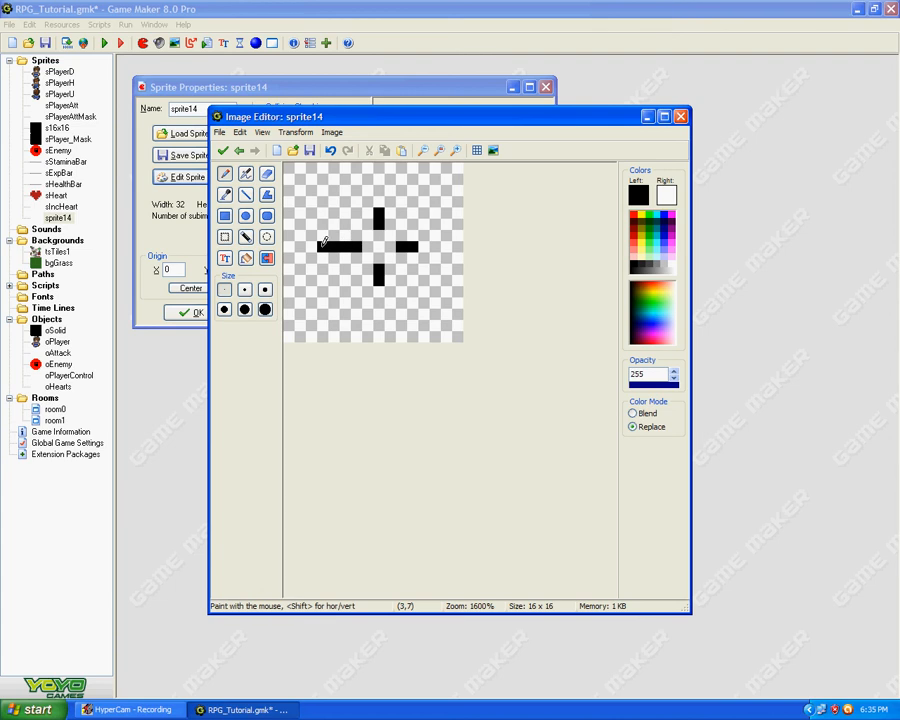
left_click_drag(417, 246, 436, 246)
left_click_drag(380, 205, 380, 190)
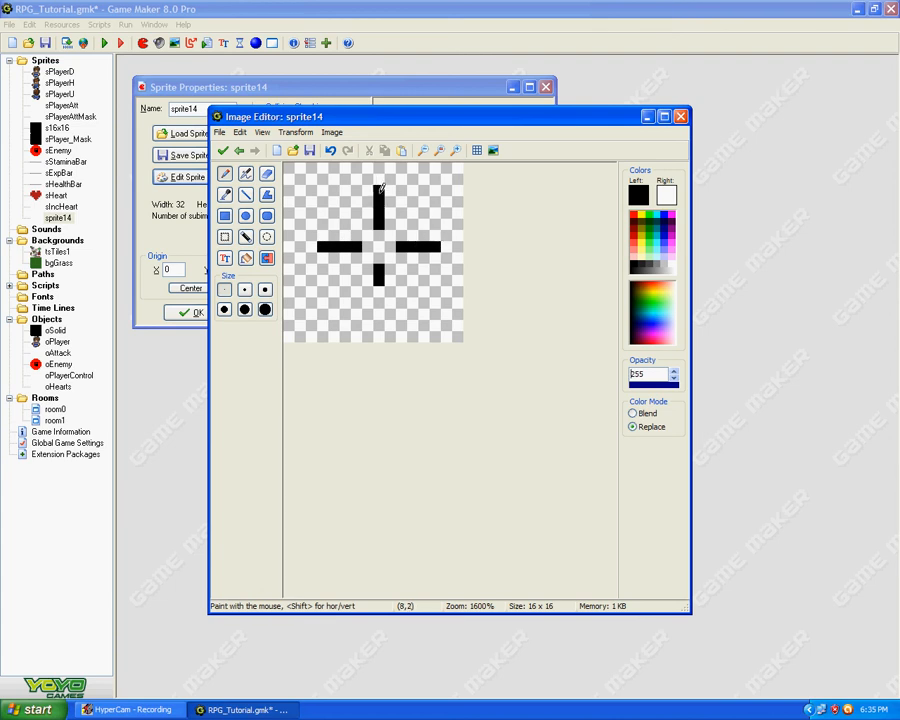
left_click_drag(377, 278, 378, 301)
- Erase the innermost and one middle pixel of each arm in the third frame, leaving two separate dots per arm
left_click(380, 246, "ctrl")
left_click(355, 247)
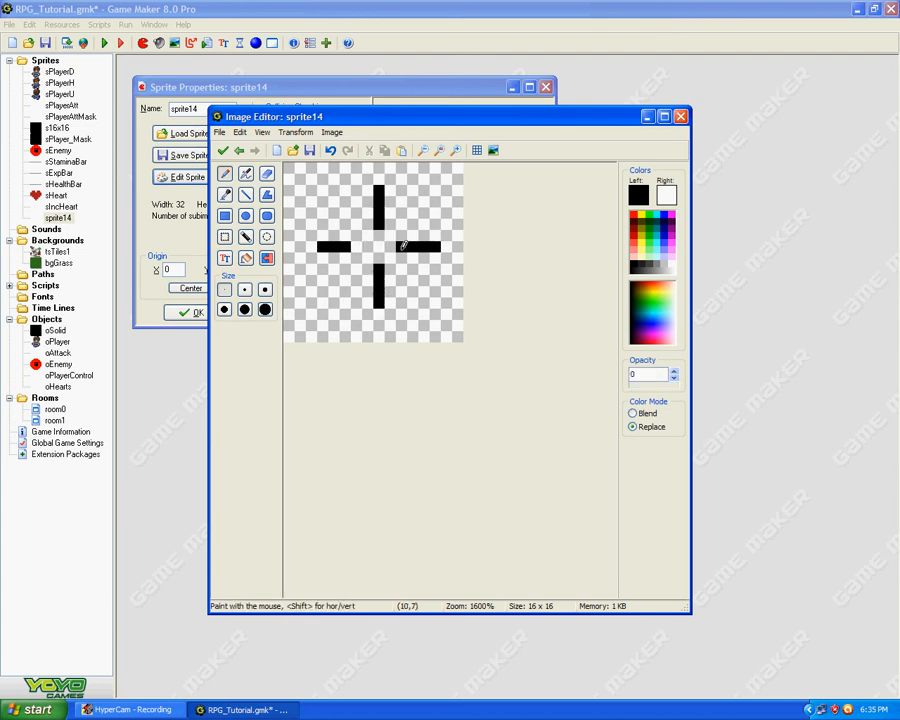
left_click(403, 245)
left_click(378, 224)
left_click(384, 268)
left_click(333, 246)
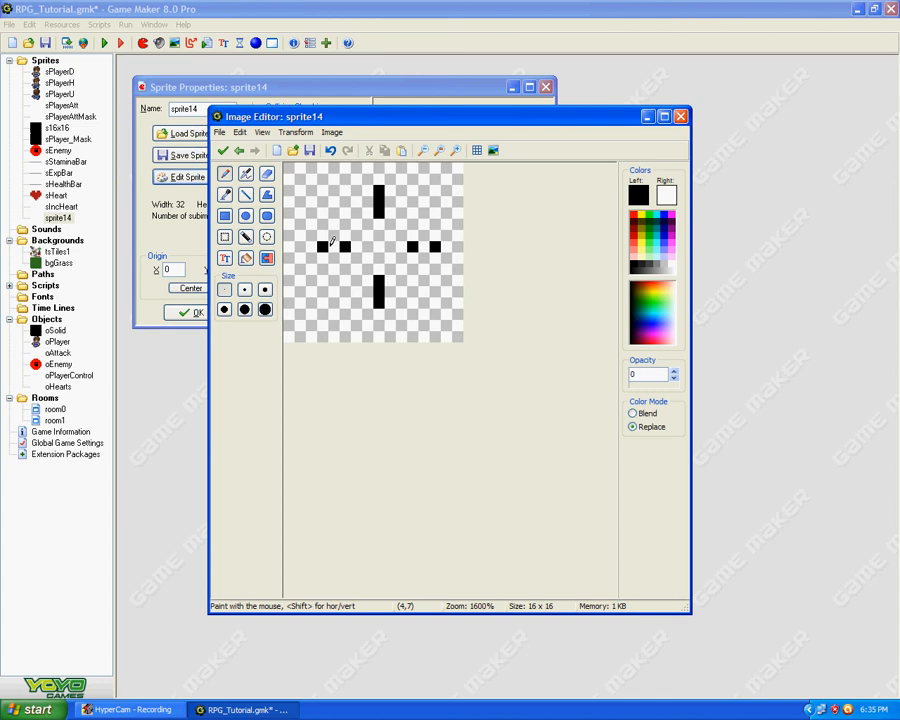
left_click(375, 289)
- Add one black pixel on each of the four diagonals of the third frame and accept the image
left_click(383, 279, "ctrl")
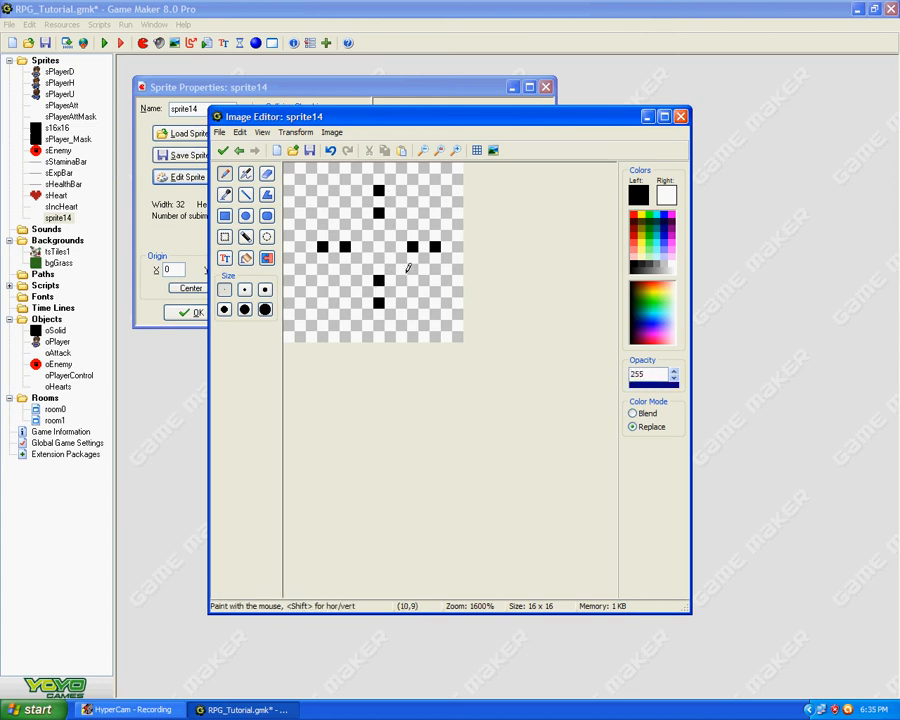
left_click(359, 267)
left_click(356, 224)
left_click(401, 224)
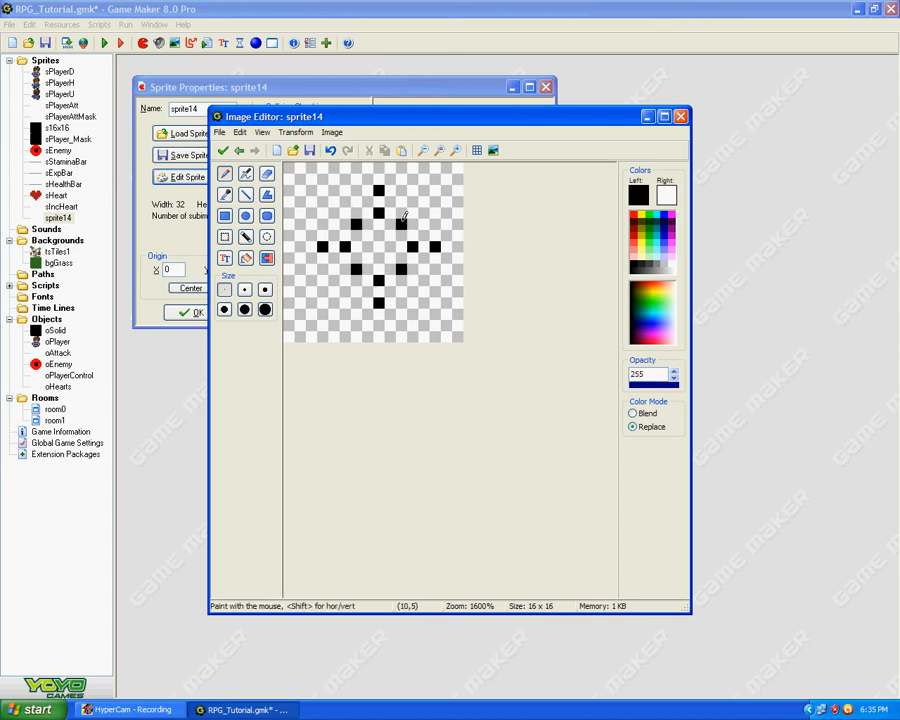
left_click(222, 150)
- Duplicate the third frame and redraw its two horizontal arms as three-pixel black bars shifted one pixel outward
left_click(415, 181)
left_click(414, 166)
left_click(430, 166)
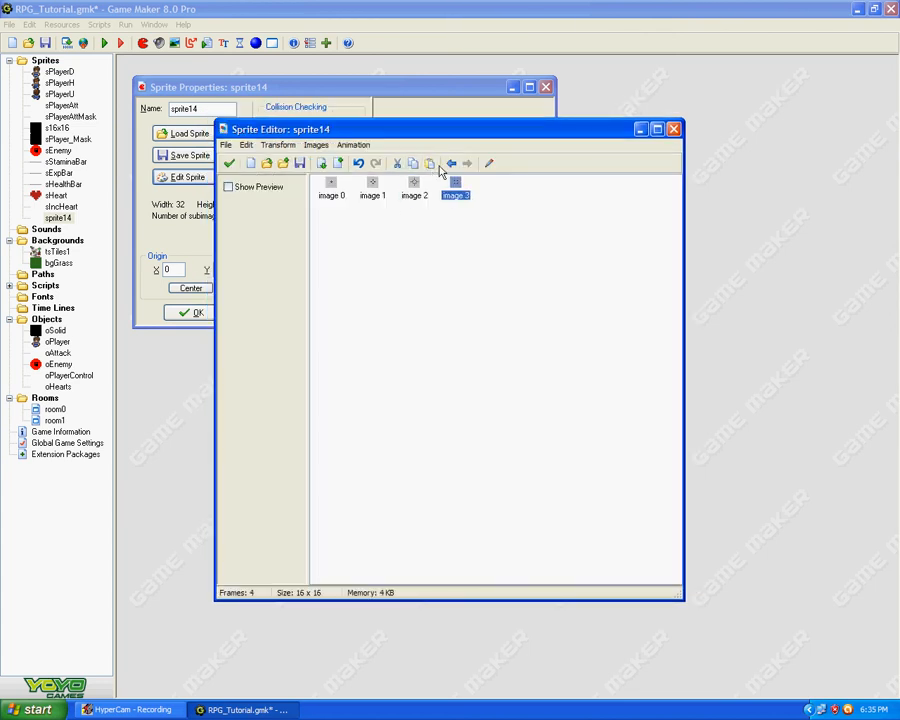
left_click(486, 161)
left_click(456, 152)
left_click(456, 152)
left_click(456, 152)
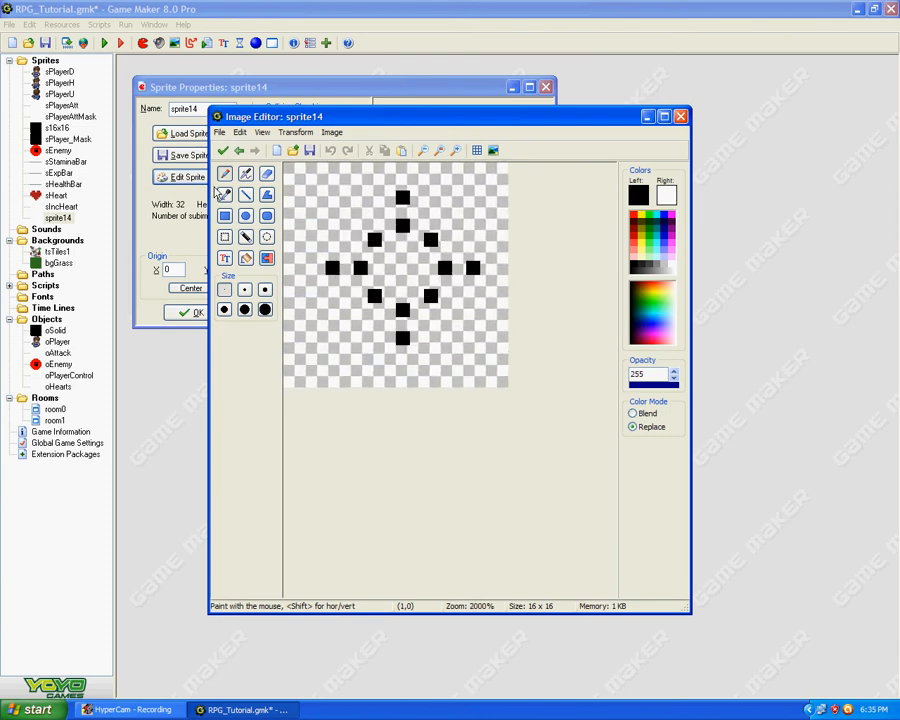
left_click(319, 267)
left_click(347, 267)
left_click(459, 267)
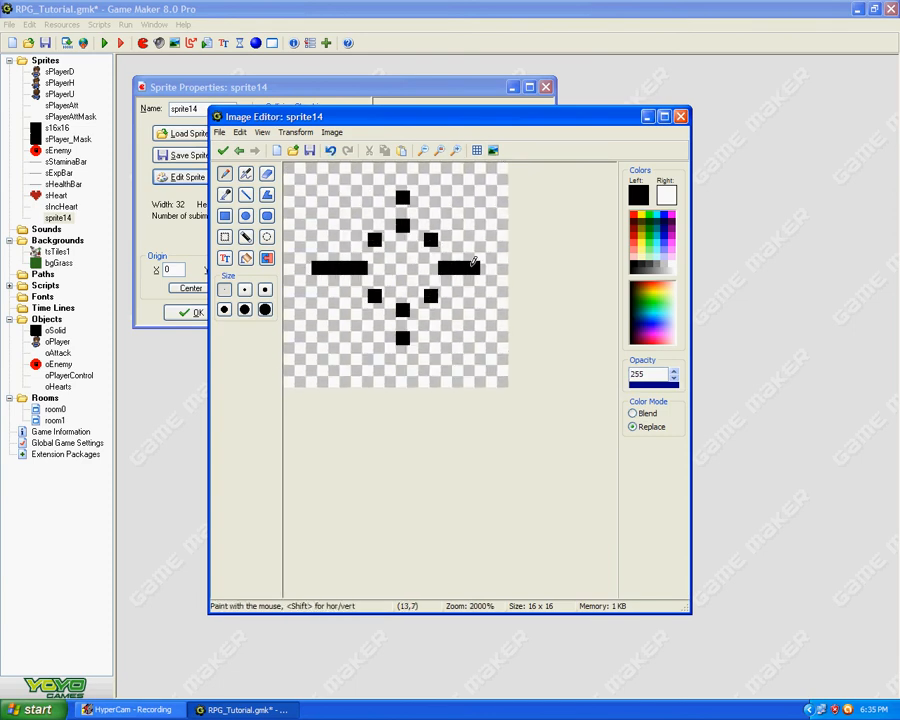
left_click(487, 267)
right_click(445, 267)
right_click(361, 267)
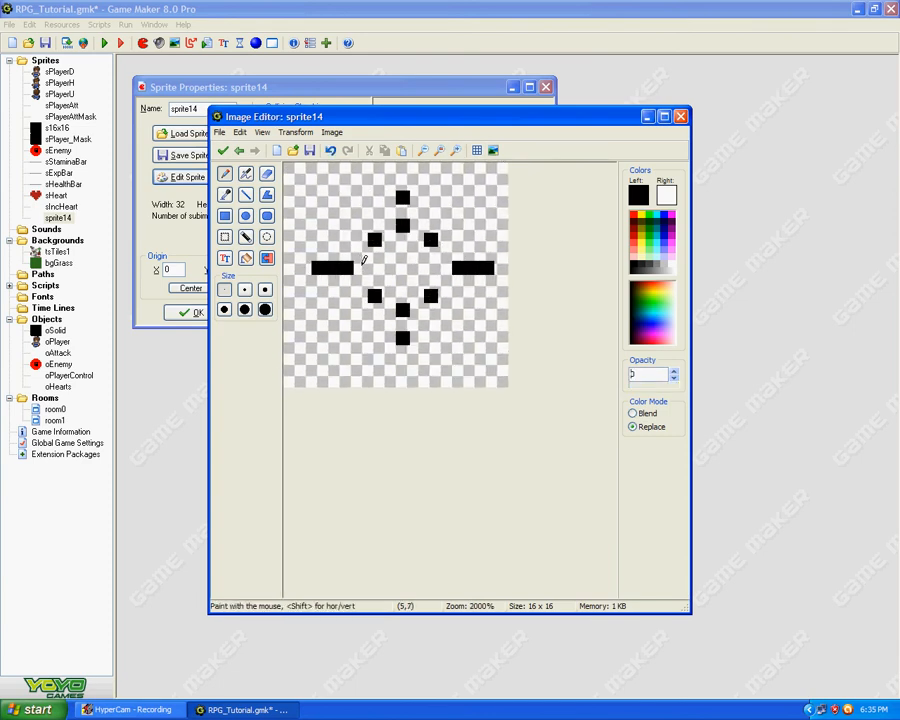
- Redraw the two vertical arms of the fourth frame as three-pixel black bars shifted one pixel outward
left_click(402, 211)
left_click(402, 183)
left_click(402, 323)
left_click(402, 351)
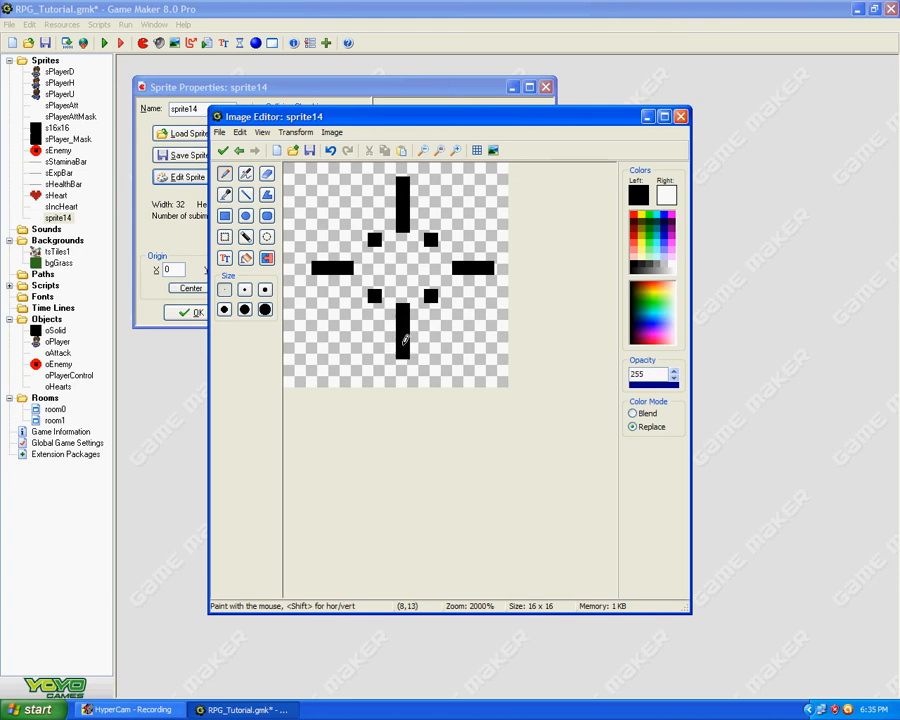
right_click(405, 310)
right_click(403, 225)
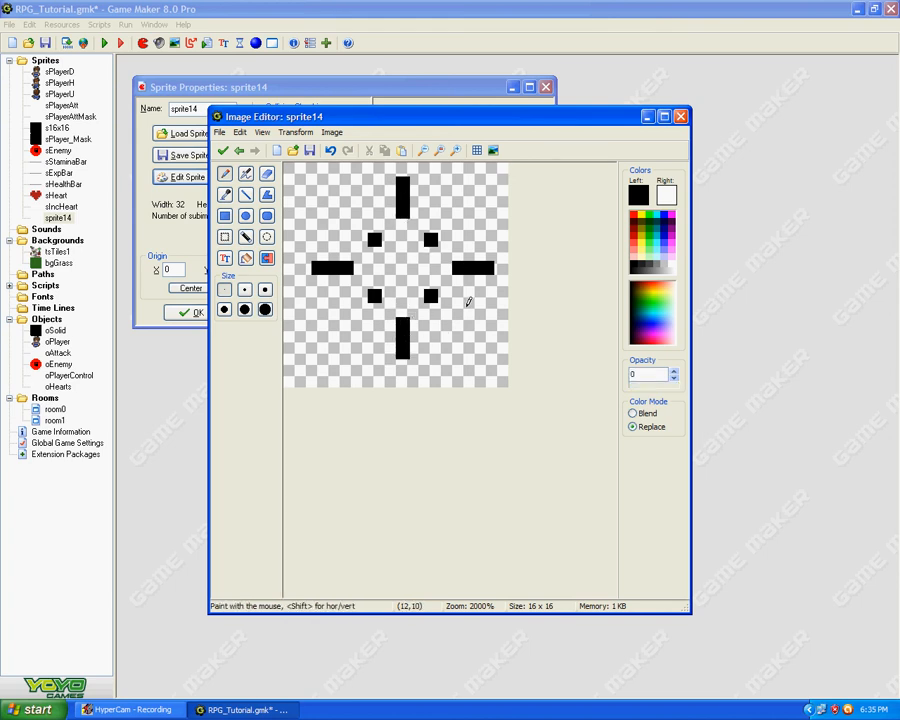
- Erase the middle and inner pixels of all four arms in the fourth frame, leaving only the outermost dots
right_click(405, 336)
right_click(402, 197)
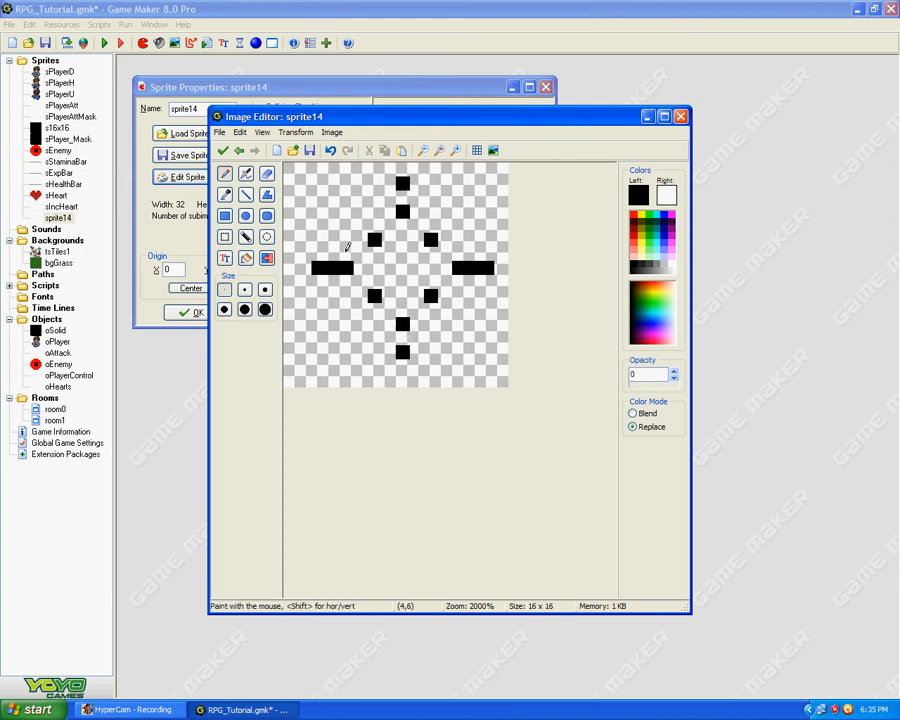
right_click(332, 268)
right_click(472, 267)
right_click(458, 267)
right_click(346, 267)
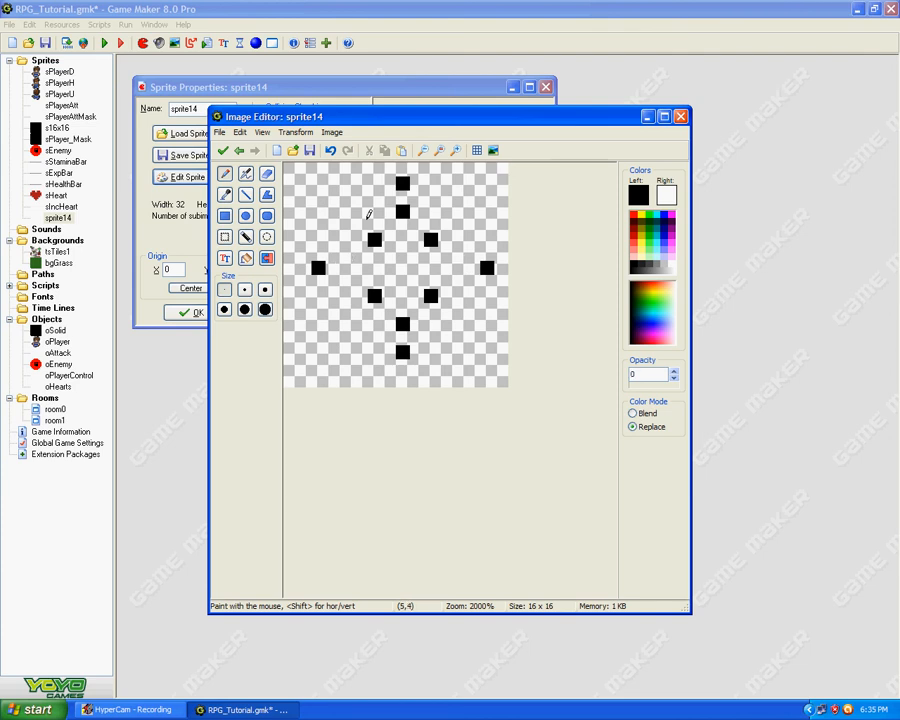
right_click(402, 211)
right_click(402, 323)
- Add a second black pixel outward along each diagonal of the fourth frame and accept the image
left_click(360, 309)
left_click(444, 309)
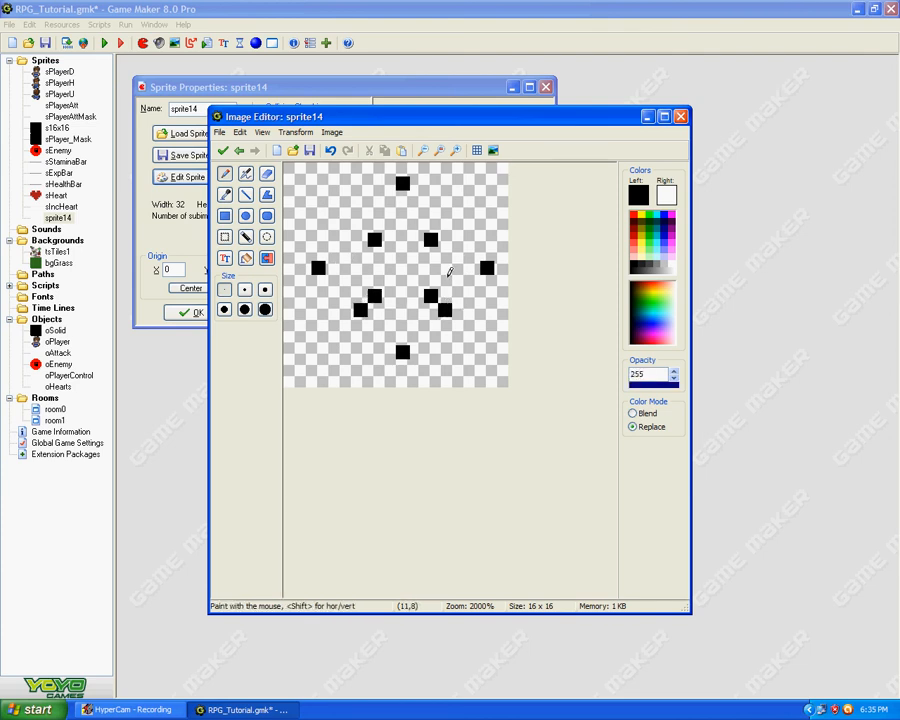
left_click(444, 225)
left_click(223, 151)
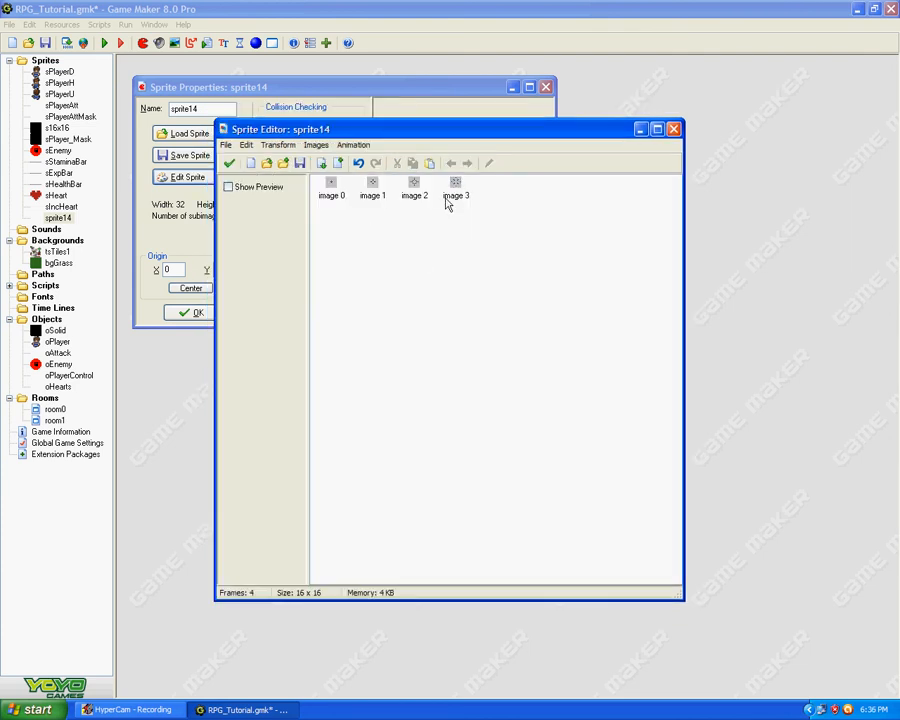
- Duplicate the fourth frame and erase its four outermost dots with the transparent colour, keeping only the diagonal marks
left_click(414, 165)
left_click(430, 165)
left_click(488, 164)
left_click(456, 151)
left_click(456, 151)
left_click(456, 151)
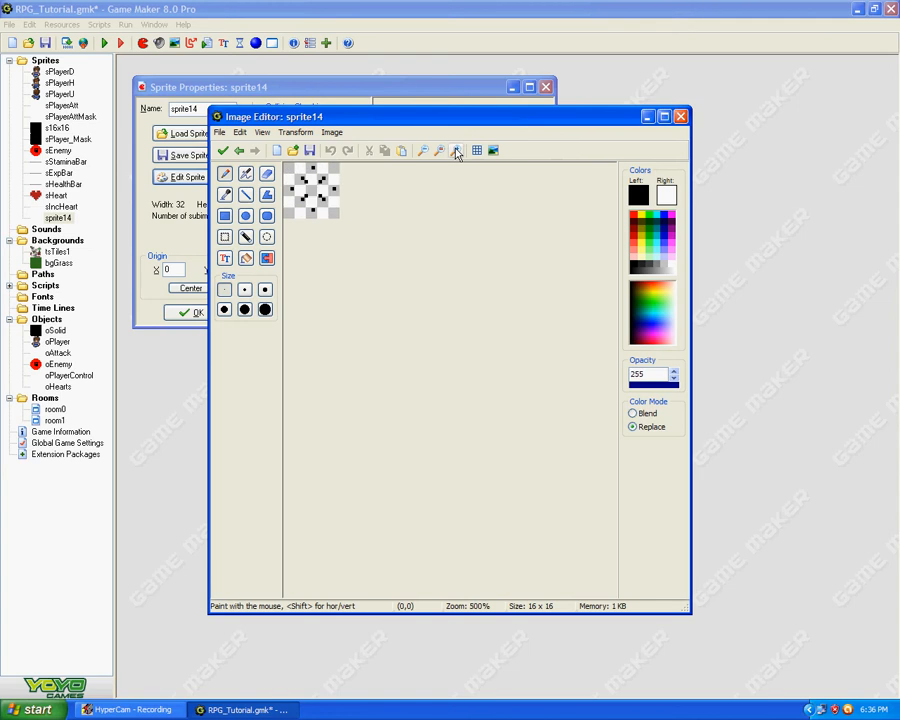
left_click(456, 151)
left_click(456, 151)
left_click(456, 149)
left_click(224, 191)
left_click(310, 191)
left_click(311, 249)
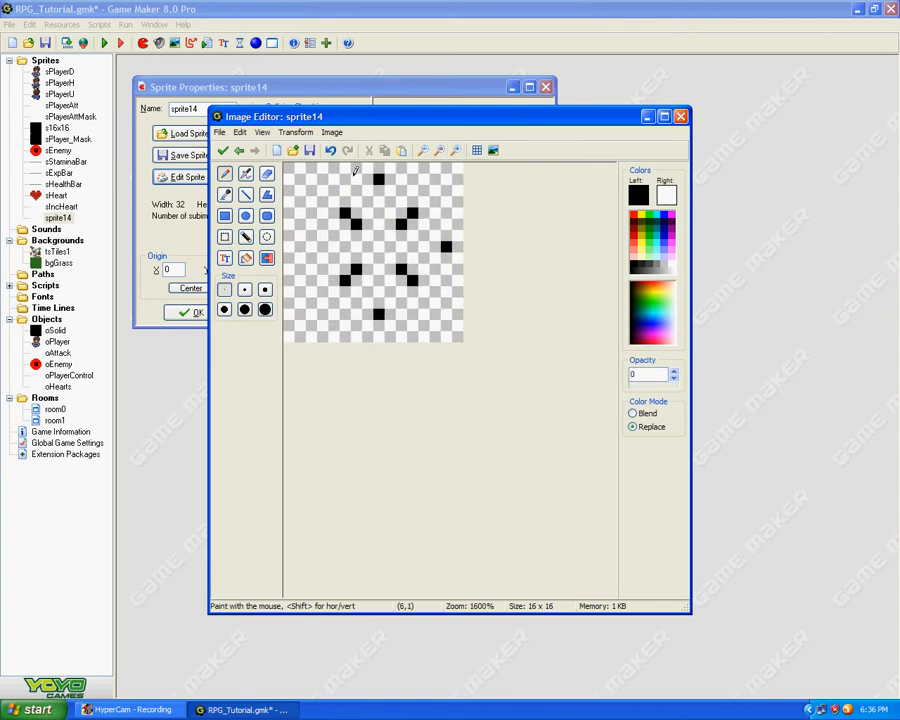
left_click(379, 181)
left_click(446, 250)
left_click(381, 315)
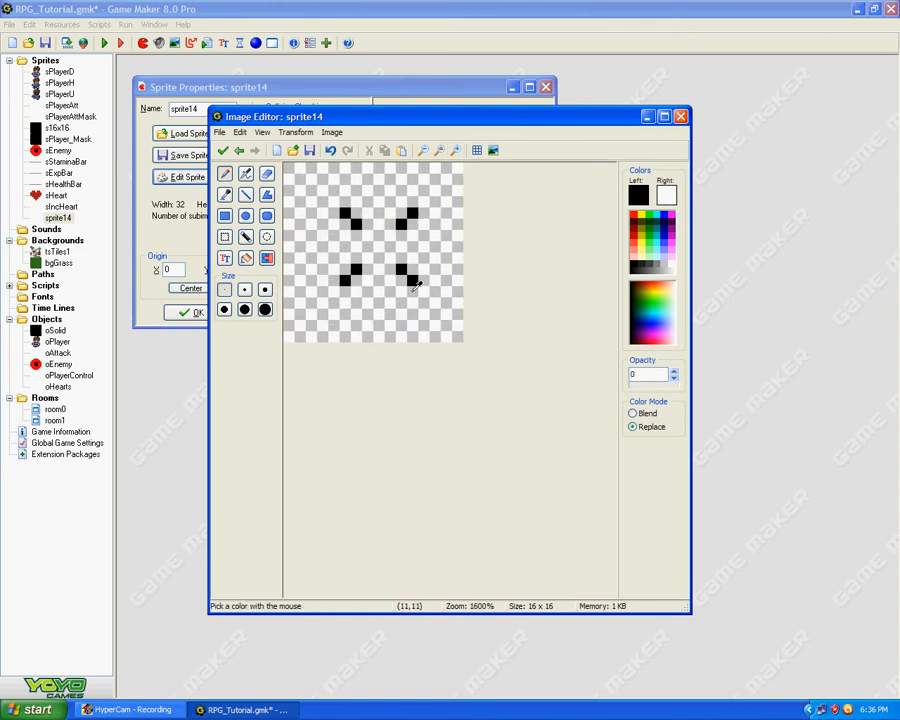
- Extend each of the four diagonal marks in the fifth frame outward by one black pixel
left_click(413, 281, "ctrl")
left_click(424, 291)
left_click(334, 290)
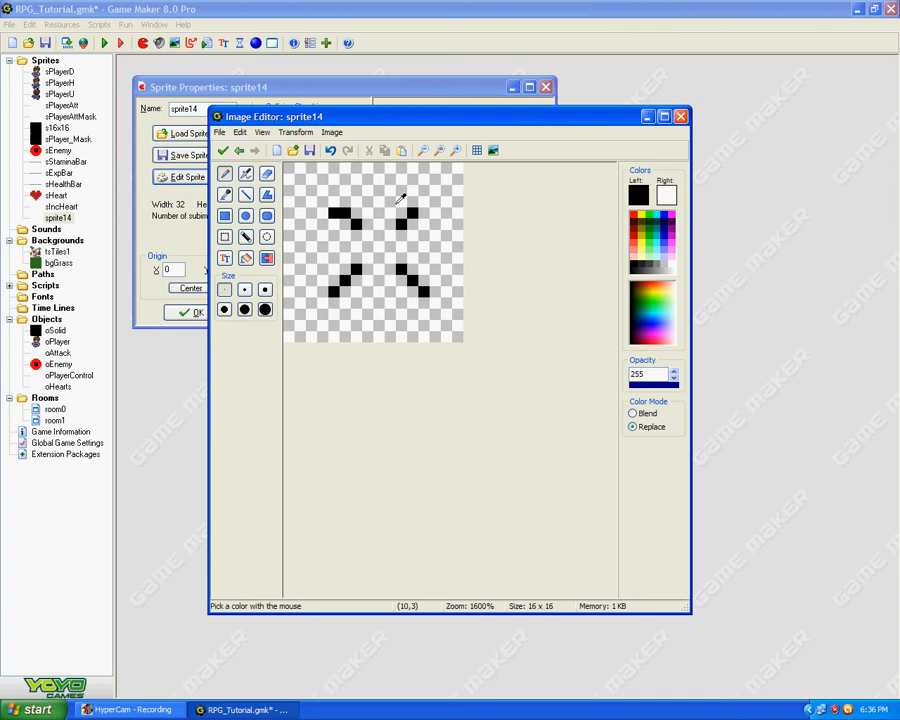
left_click(333, 202)
left_click(425, 202)
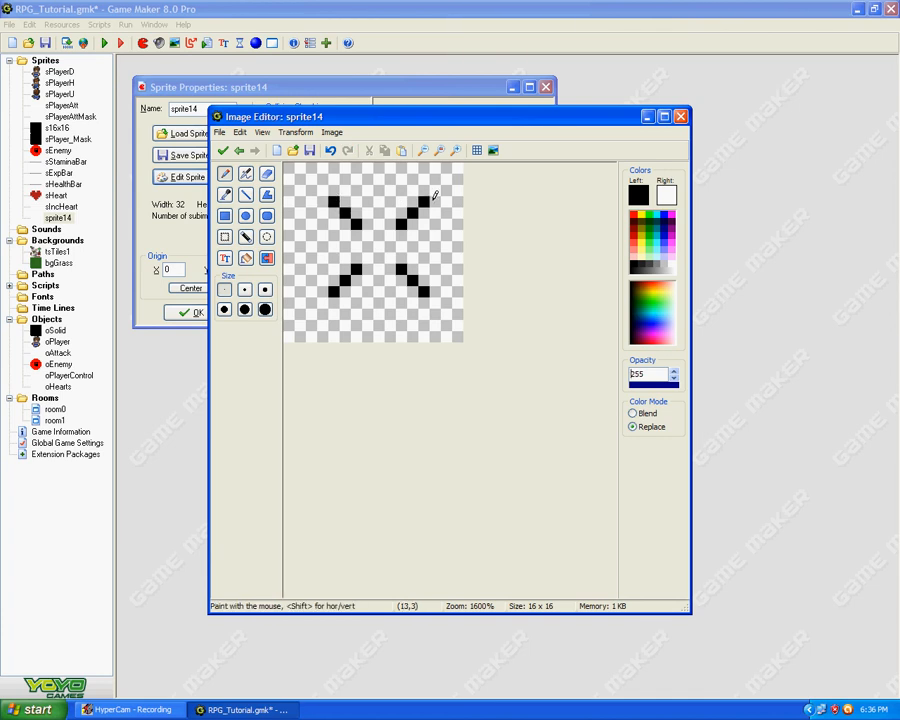
- Erase the two inner pixels of each diagonal with the transparent colour, leaving only the outermost dots, and accept the image
left_click(372, 254, "ctrl")
left_click(358, 268)
left_click(402, 270)
left_click(413, 281)
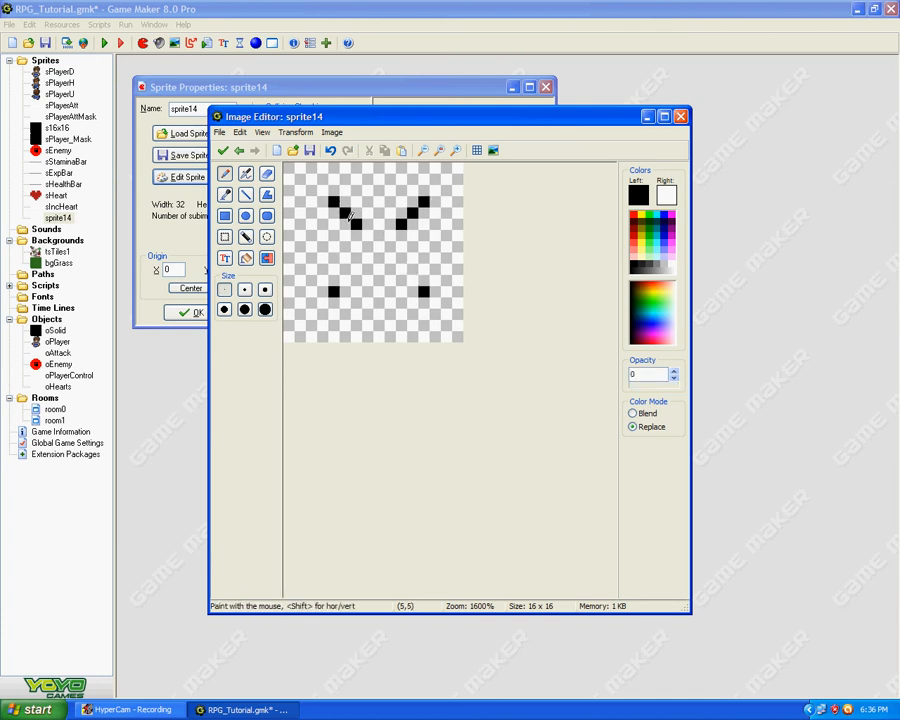
left_click(346, 213)
left_click(357, 224)
left_click(413, 213)
left_click(402, 224)
left_click(223, 150)
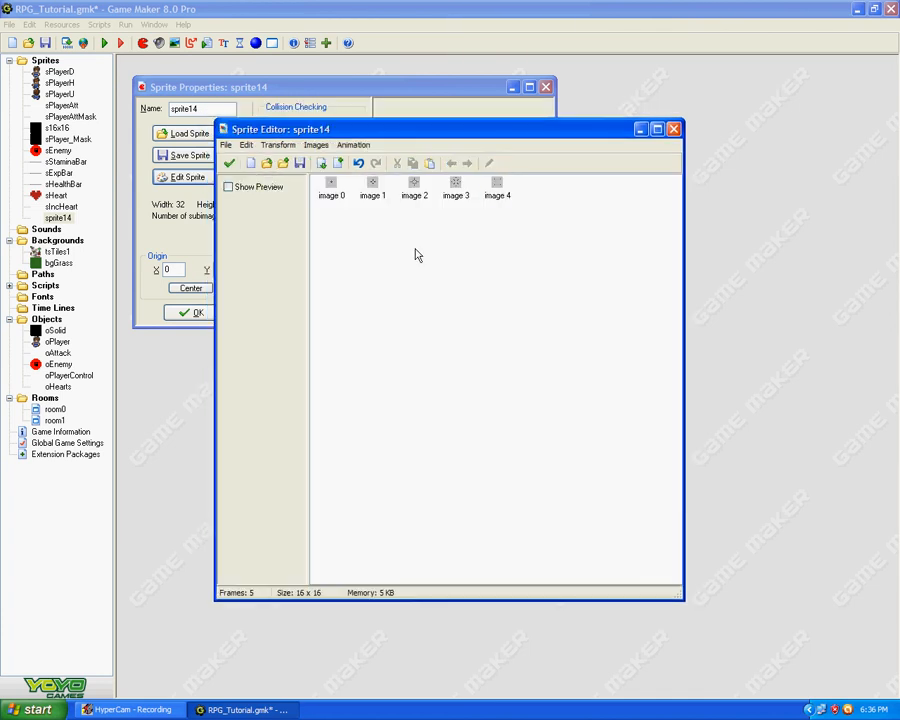
left_click(496, 186)
left_click(414, 164)
left_click(430, 164)
left_click(488, 164)
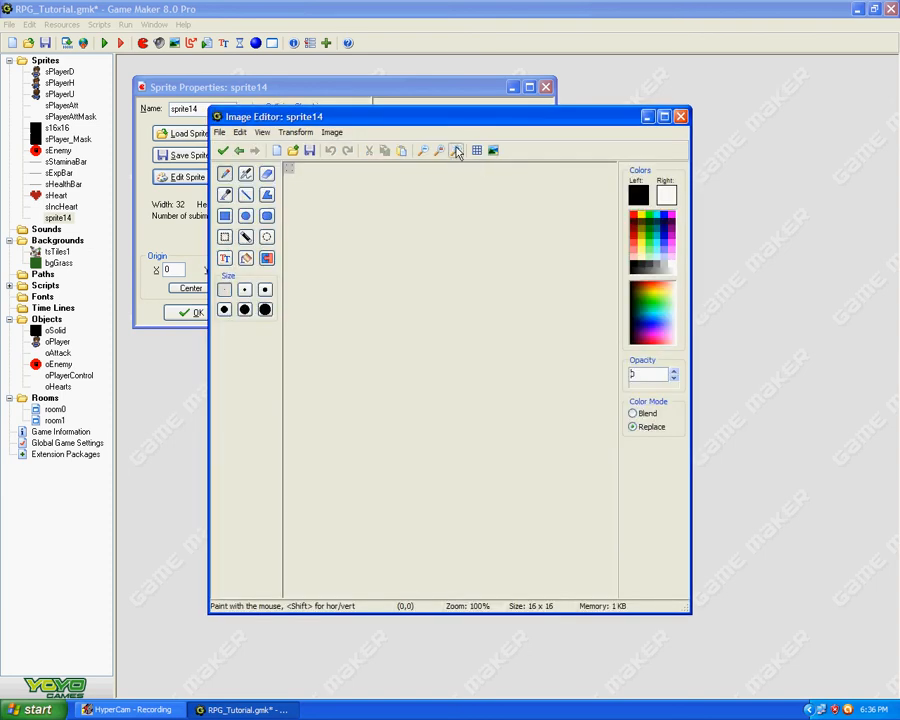
left_click(456, 150)
left_click(456, 150)
left_click(223, 150)
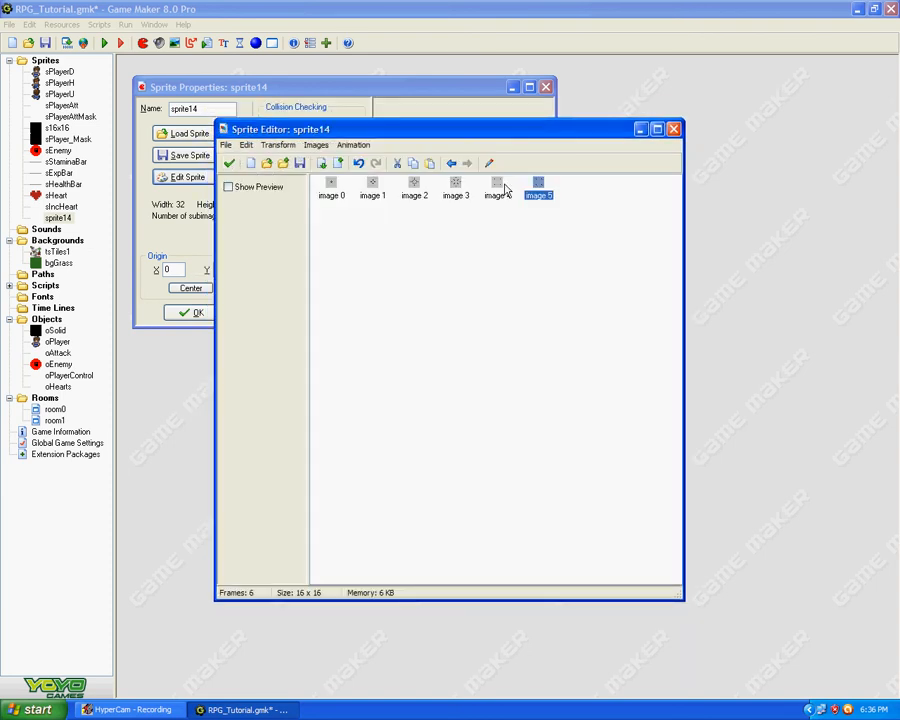
key("Delete")
- Add an empty sixth frame, turn on the animation preview, and accept and reopen the sprite for editing
left_click(359, 164)
left_click(283, 189)
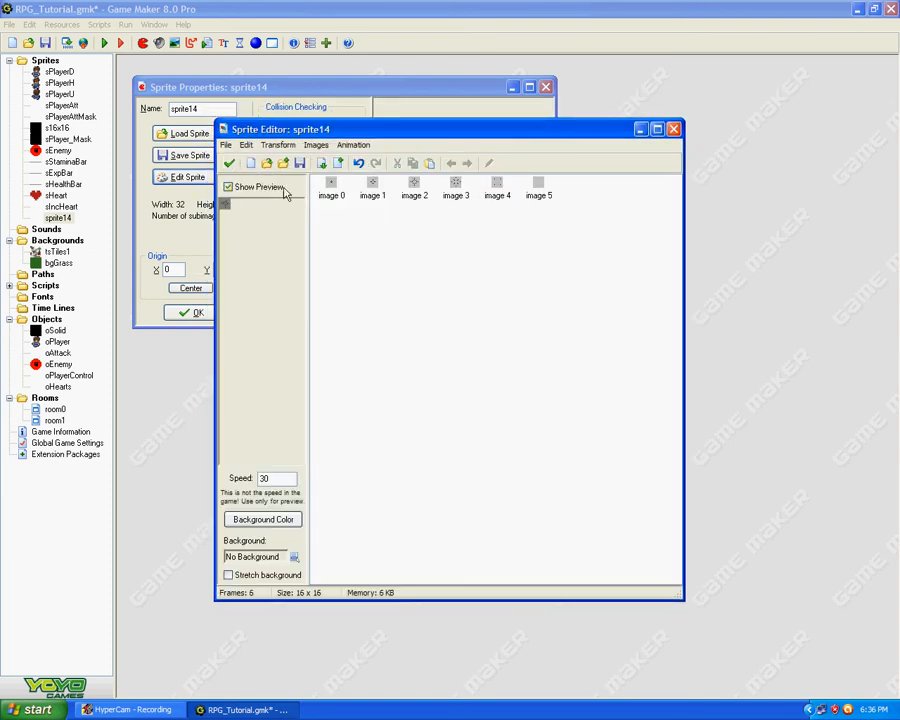
left_click(229, 163)
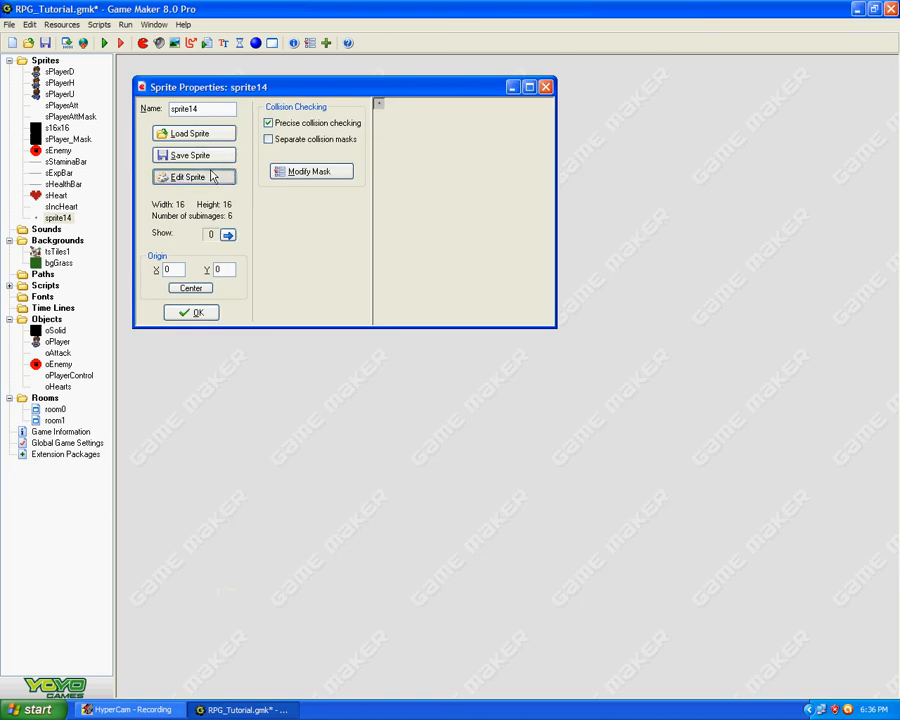
left_click(222, 177)
left_click(280, 145)
left_click(323, 245)
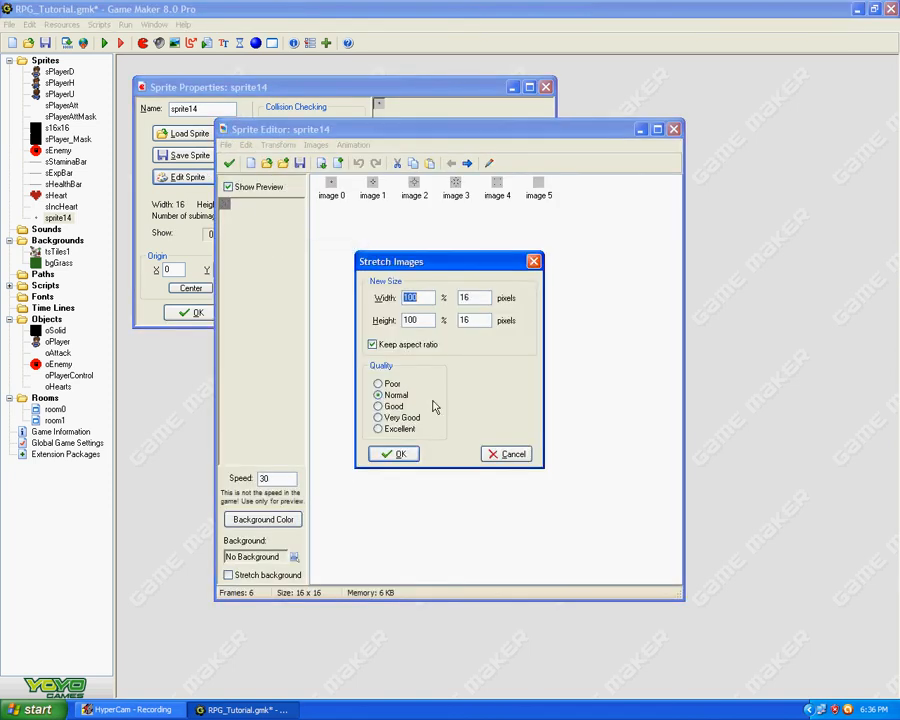
left_click(504, 452)
- Crop all frames with a border size of 0, accept the sprite and centre its origin
left_click(280, 145)
left_click(284, 258)
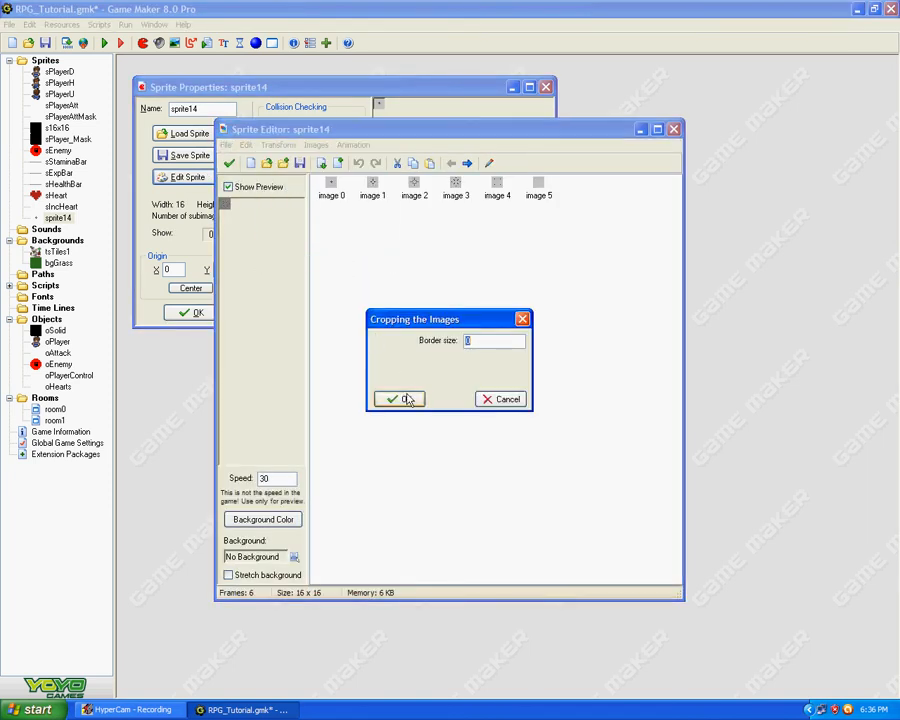
left_click(400, 397)
left_click(229, 163)
left_click(191, 288)
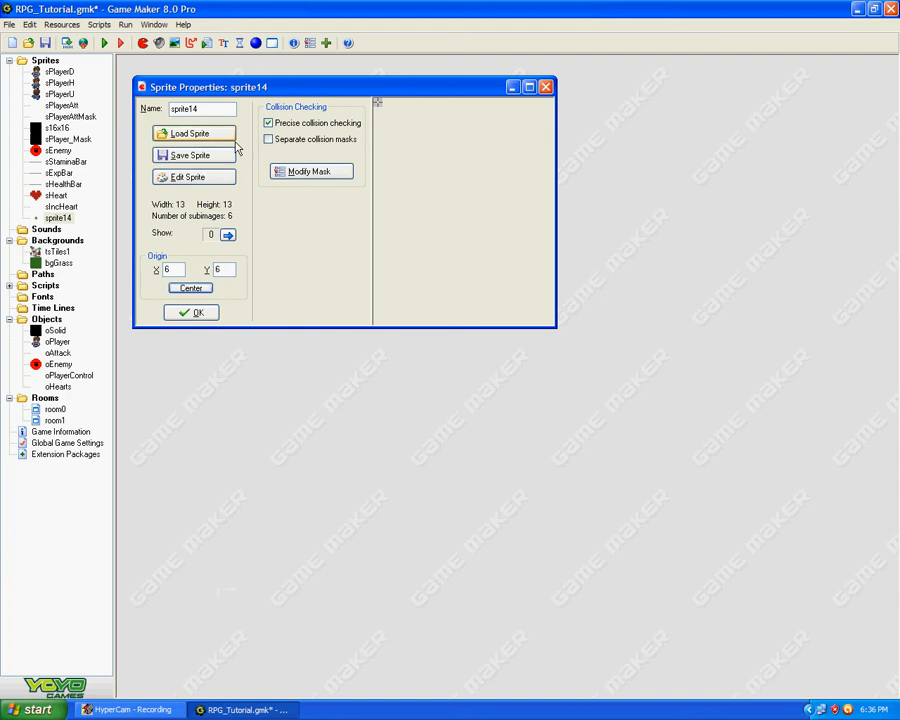
- Rename the sprite as sExplosion, confirm its properties and save the project
left_click_drag(198, 108, 178, 122)
type("Explosion")
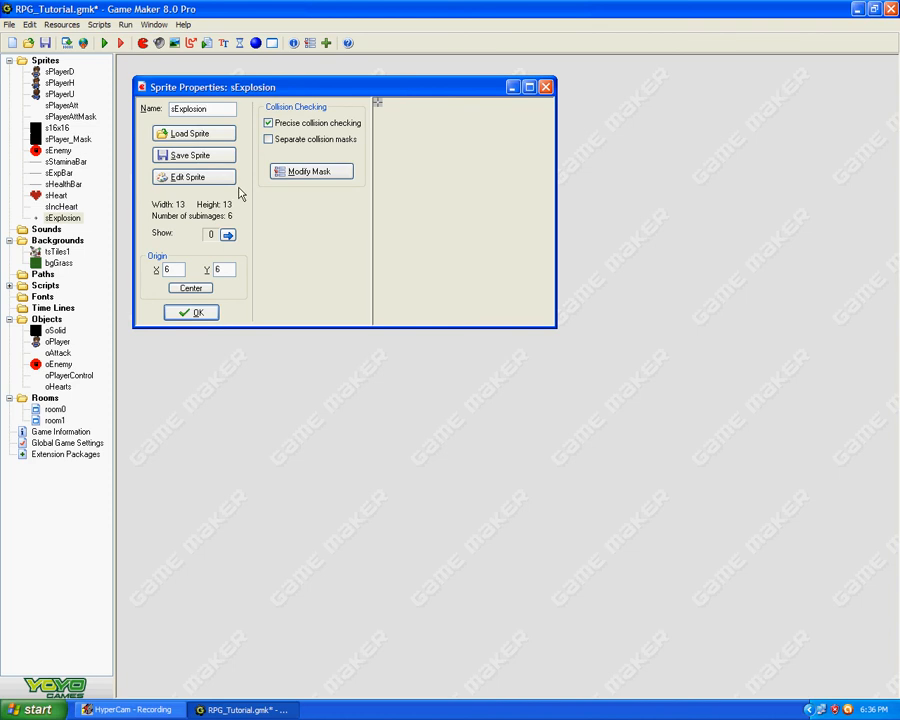
left_click(203, 312)
left_click(44, 43)
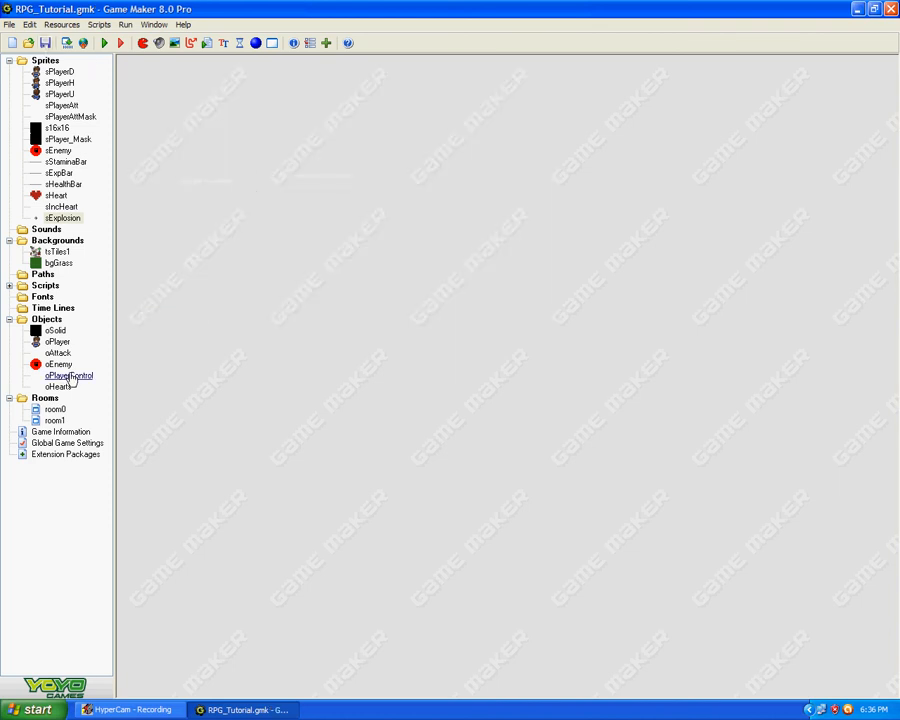
- Create a new object named oExplosion and assign it the sExplosion sprite
left_click(255, 43)
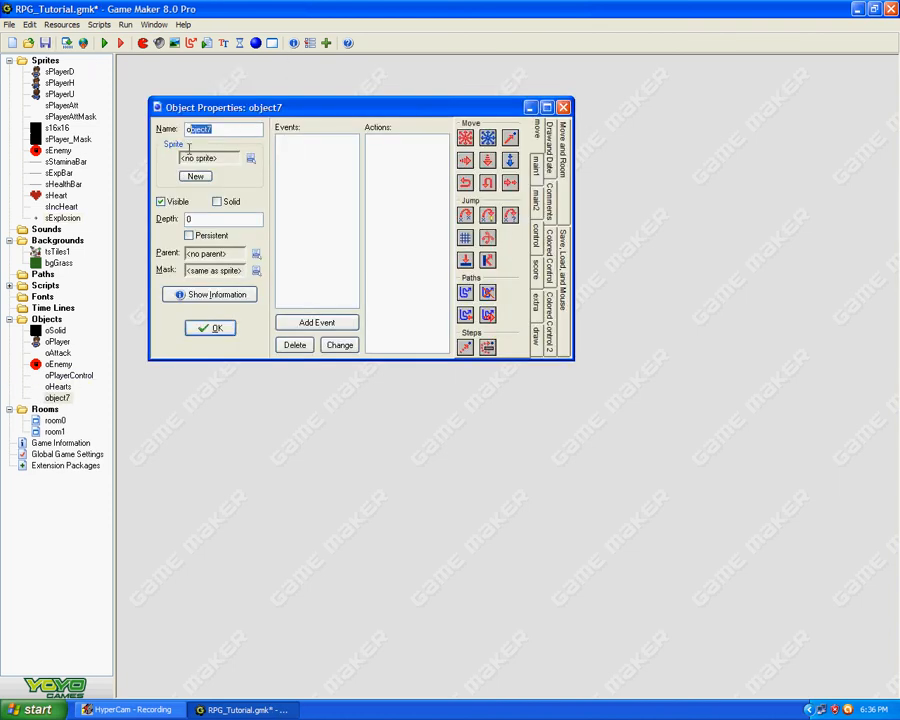
type("o")
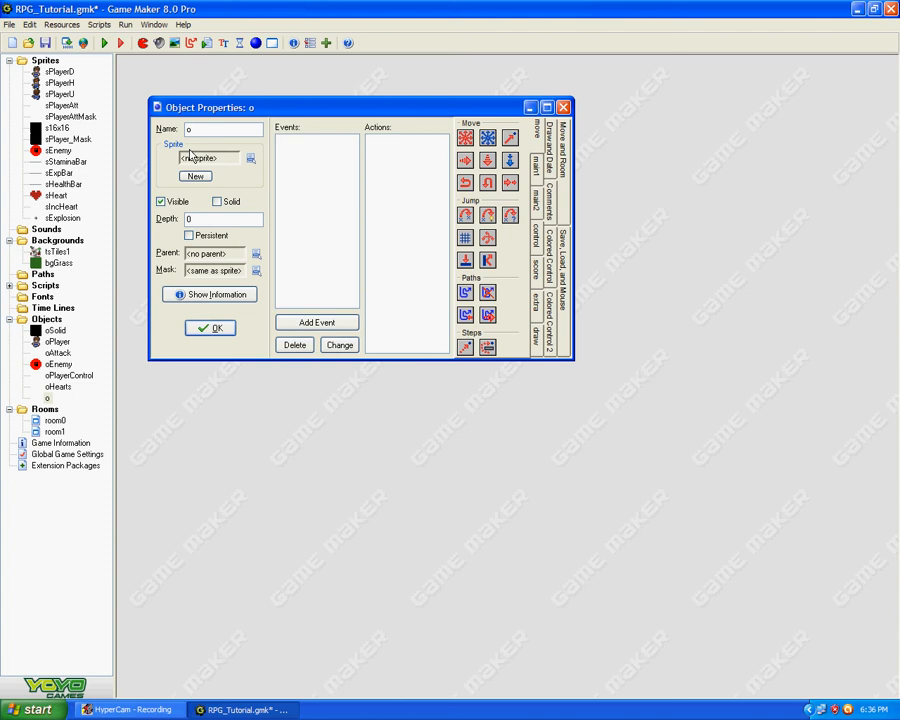
type("Explosion")
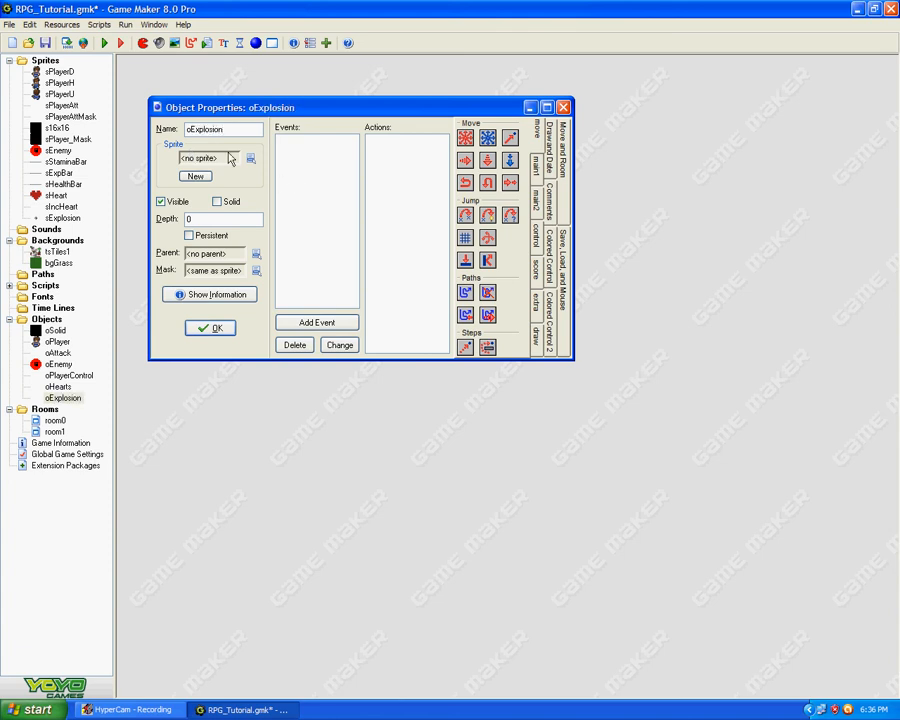
left_click(229, 158)
left_click(285, 352)
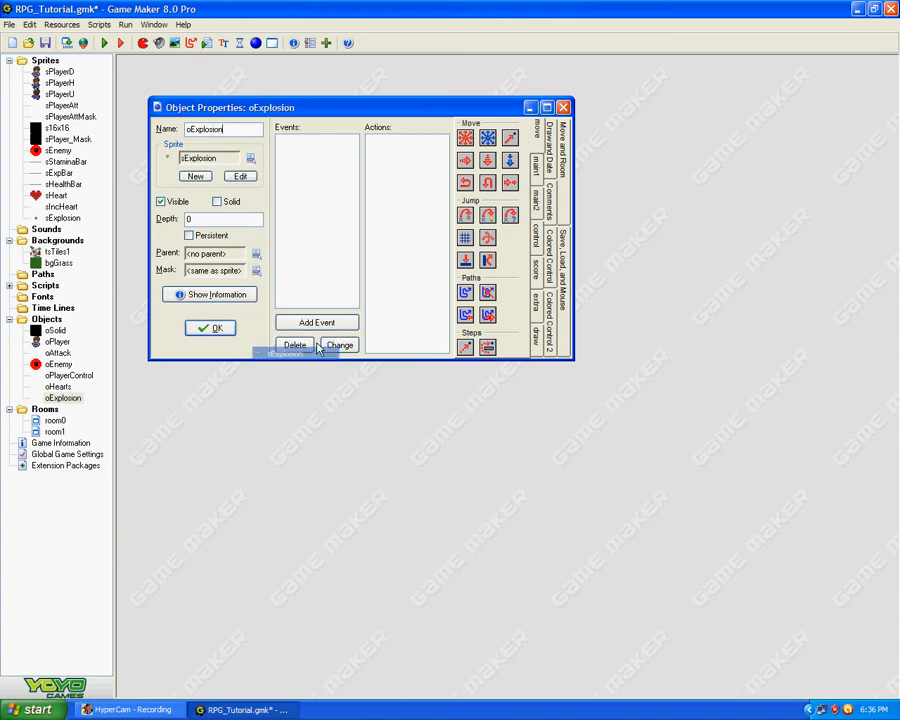
- Add a Create event to oExplosion that executes the code image_speed=0.1
left_click(317, 322)
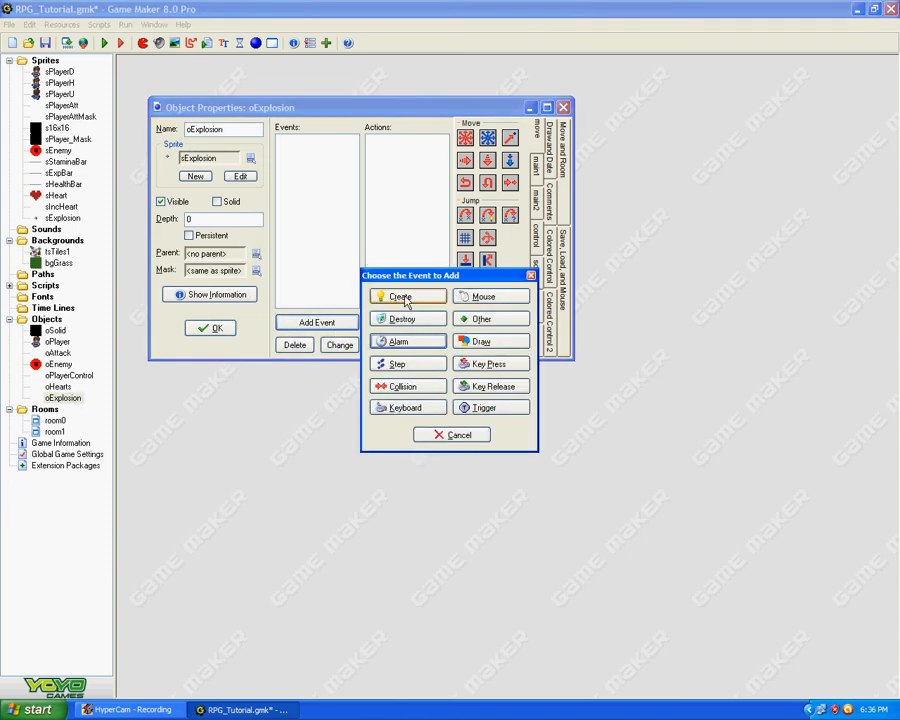
left_click(408, 297)
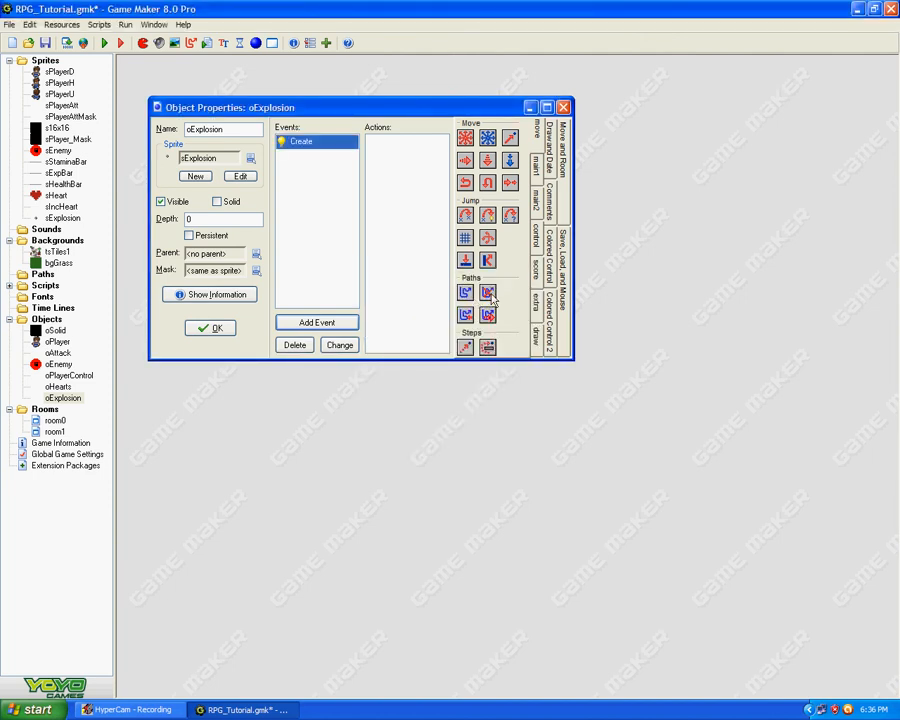
left_click(536, 236)
left_click_drag(465, 270, 439, 268)
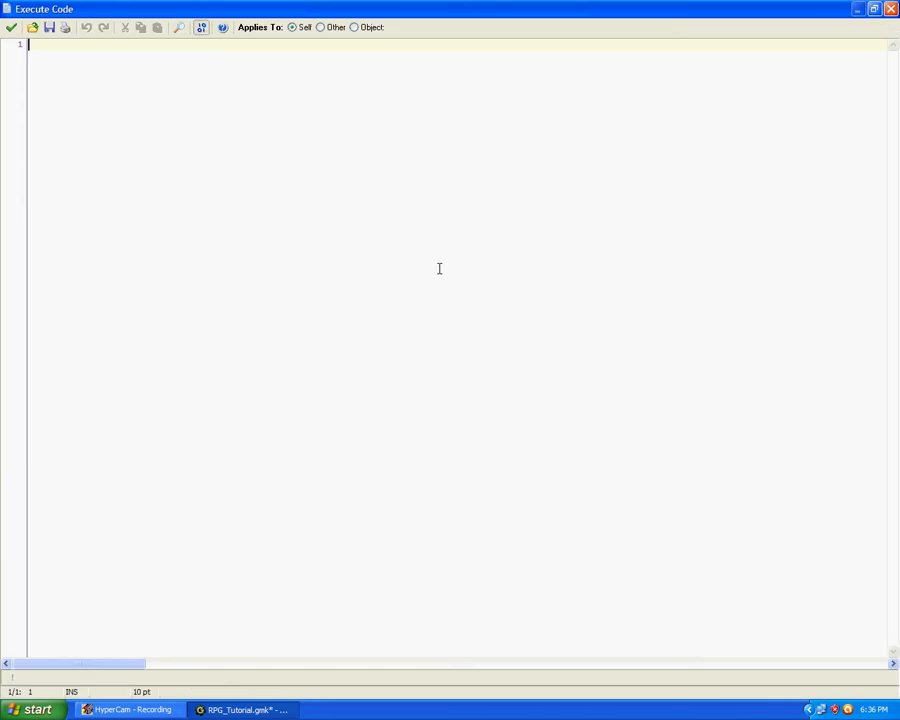
type("image_speed=0.1")
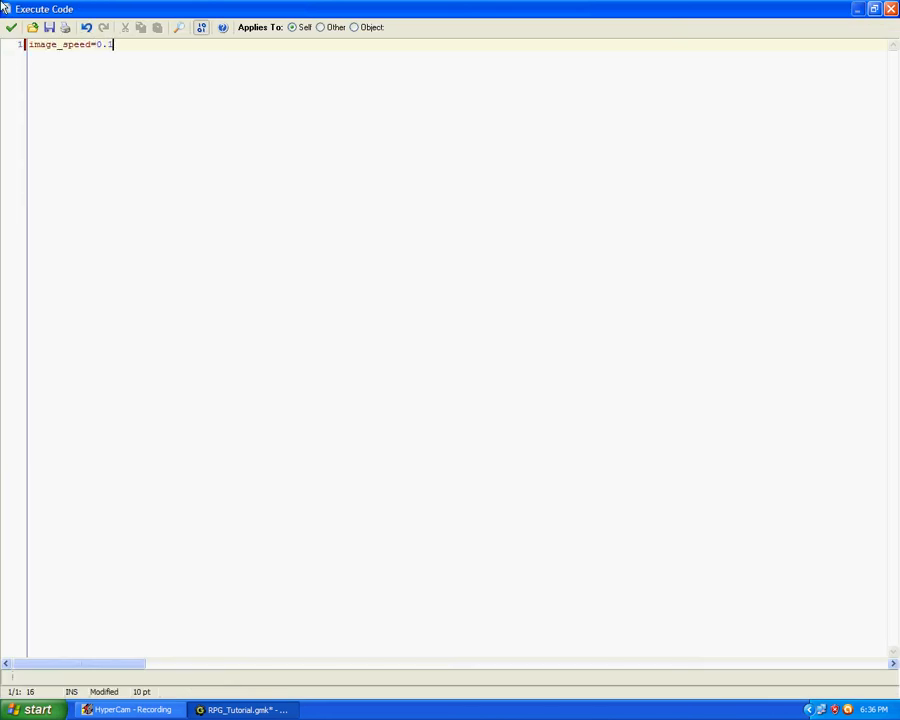
left_click(6, 11)
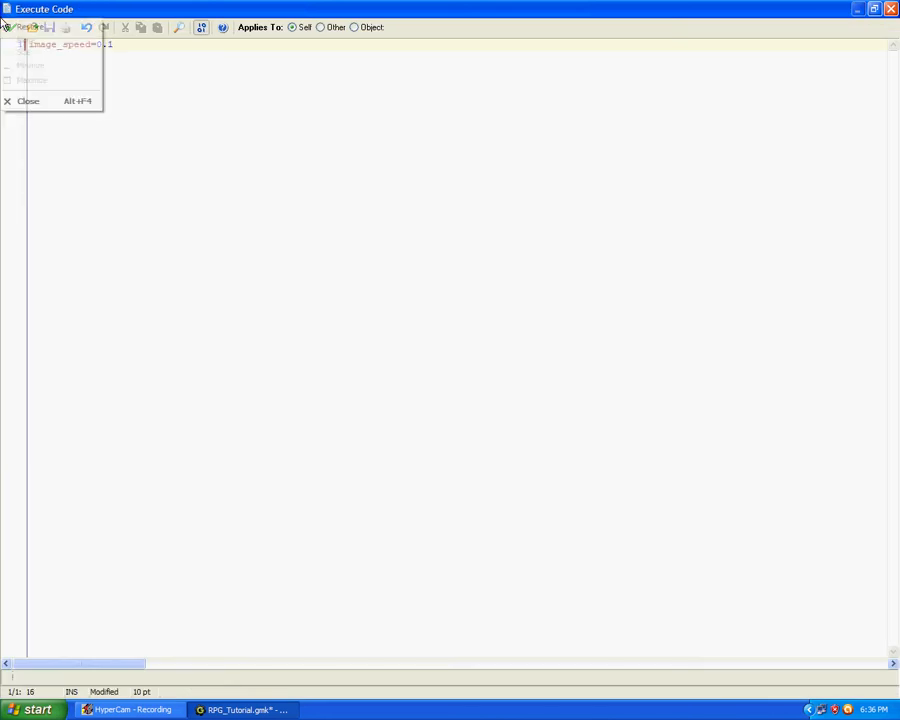
left_click(64, 7)
left_click(9, 27)
- Add a Step event to oExplosion with a code action starting with the condition if image_index=
left_click(330, 322)
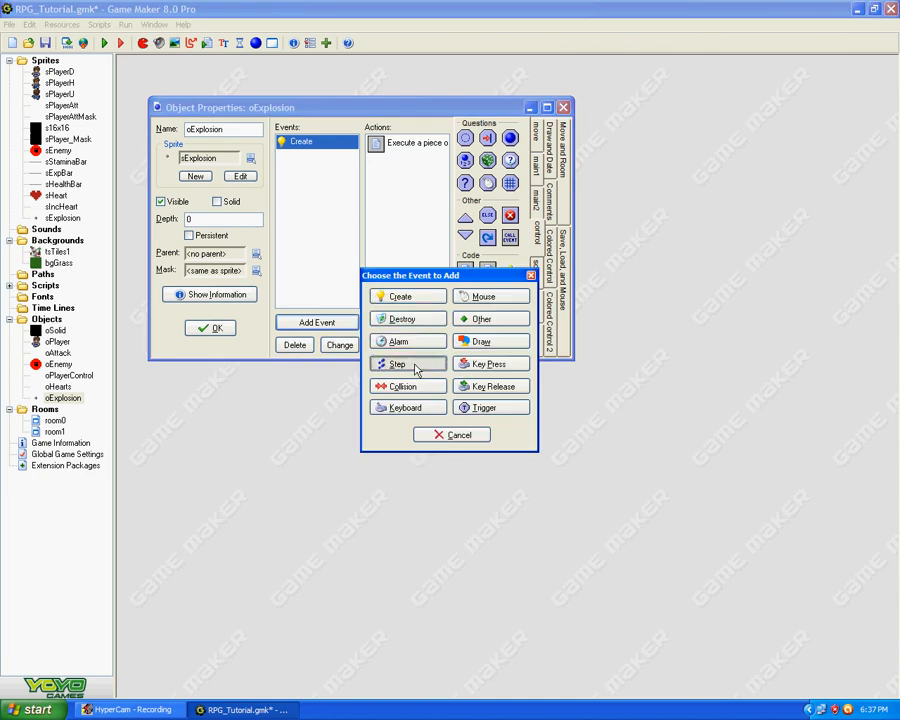
left_click(400, 365)
left_click_drag(465, 270, 415, 272)
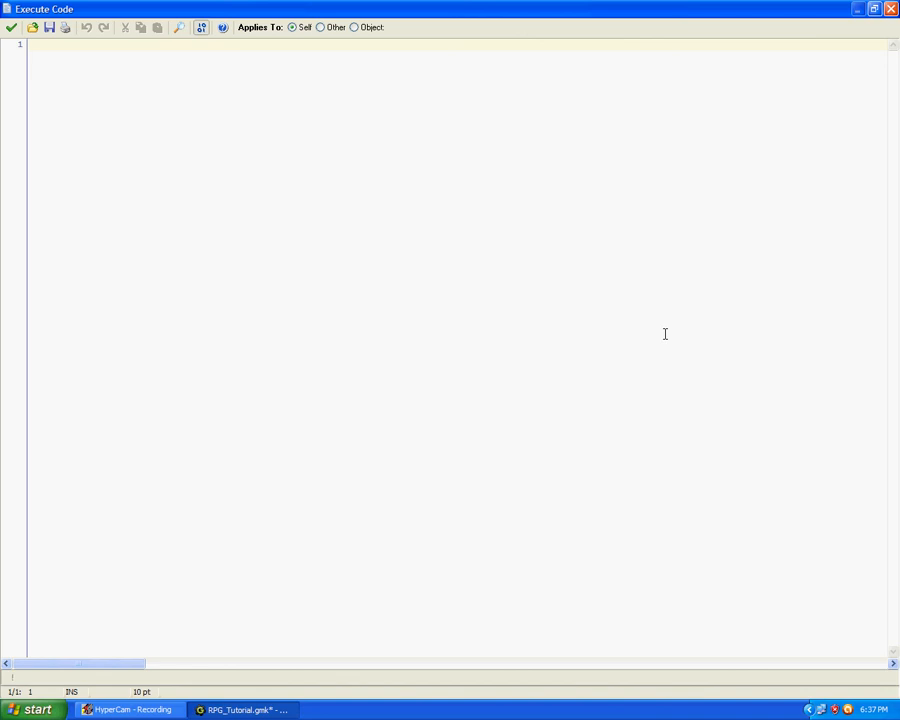
type("if image_in")
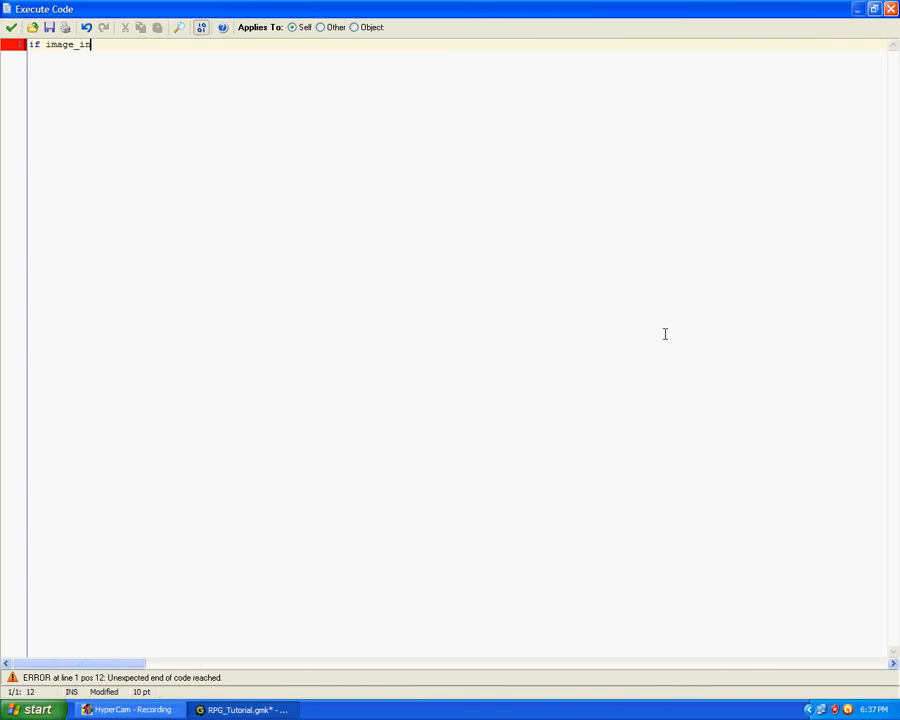
type("dex=")
left_click(11, 27)
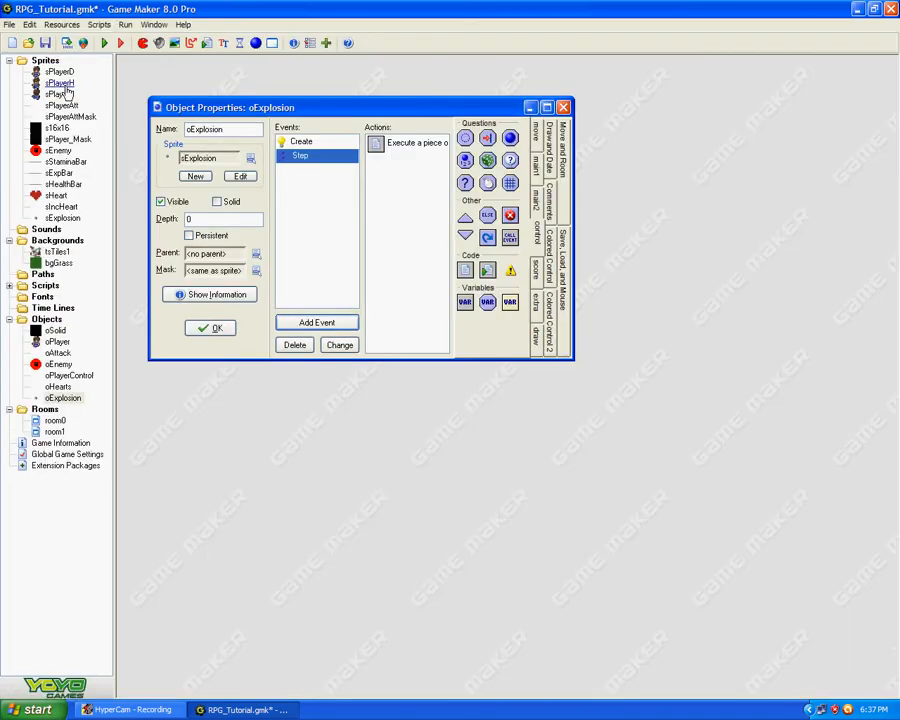
- Check the number of the last frame in the sExplosion sprite
double_click(62, 218)
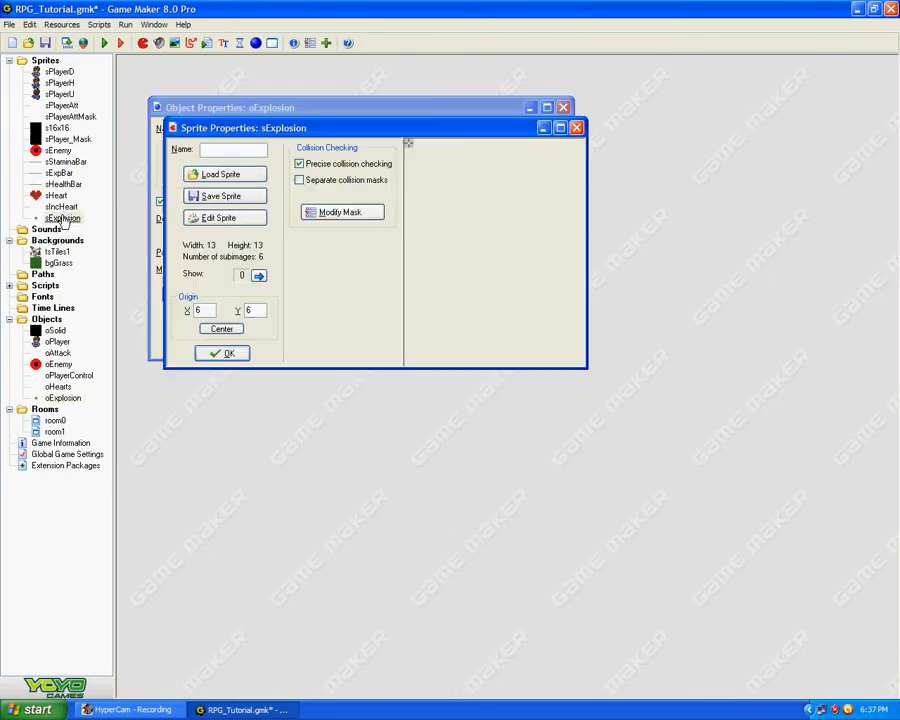
left_click(224, 218)
left_click(527, 192)
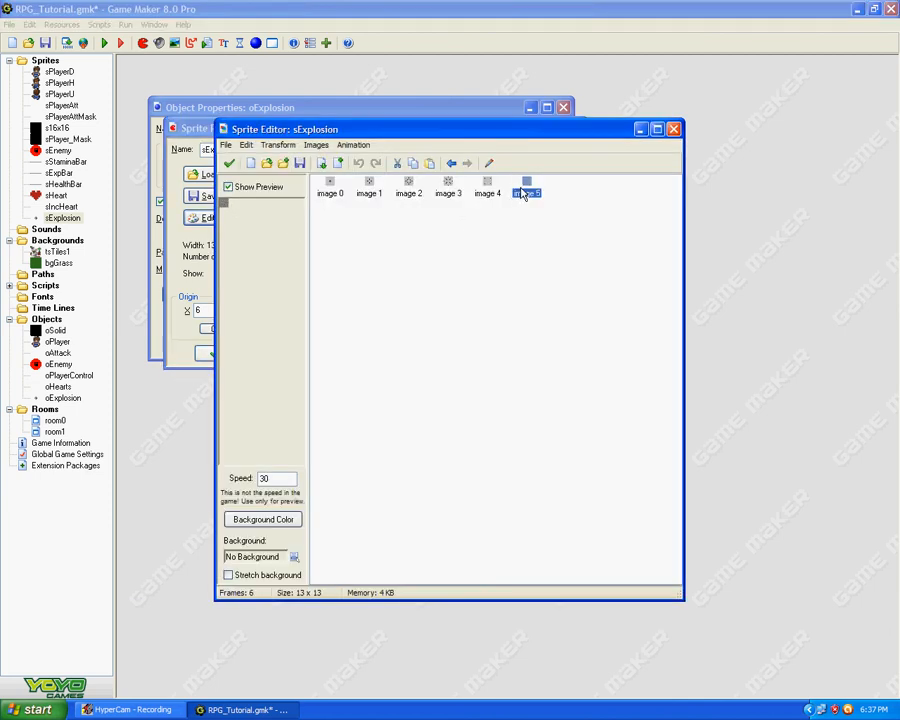
left_click(229, 164)
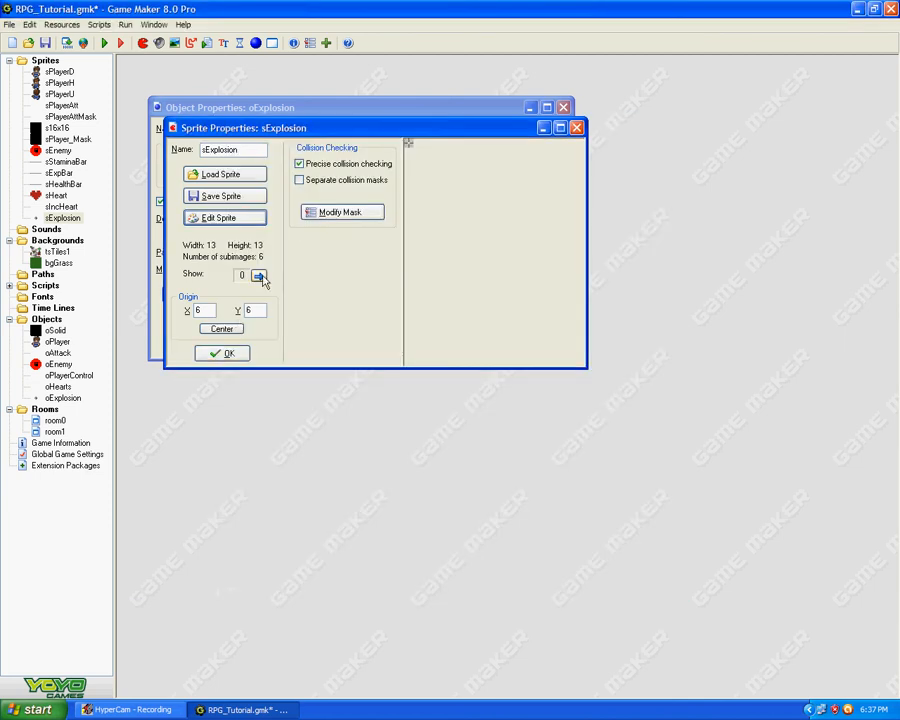
left_click(230, 355)
- Complete oExplosion's Step code so that image_index>5 runs instance_destroy(), and confirm the code and the object
double_click(432, 157)
left_click(131, 57)
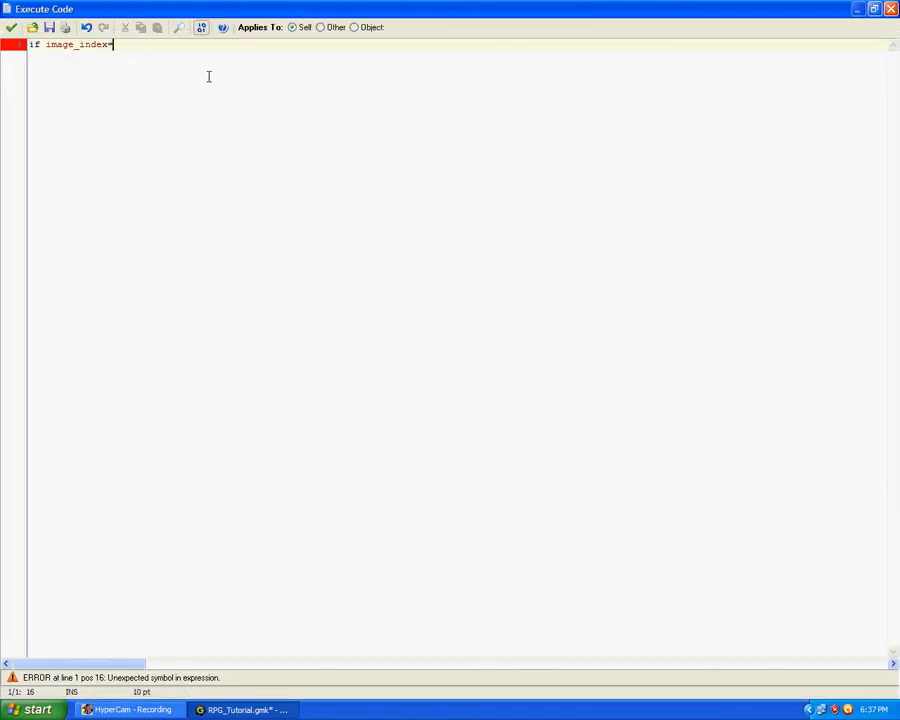
key("BackSpace")
type(">5 {")
key("Return")
key("Return")
type("}")
key("Up")
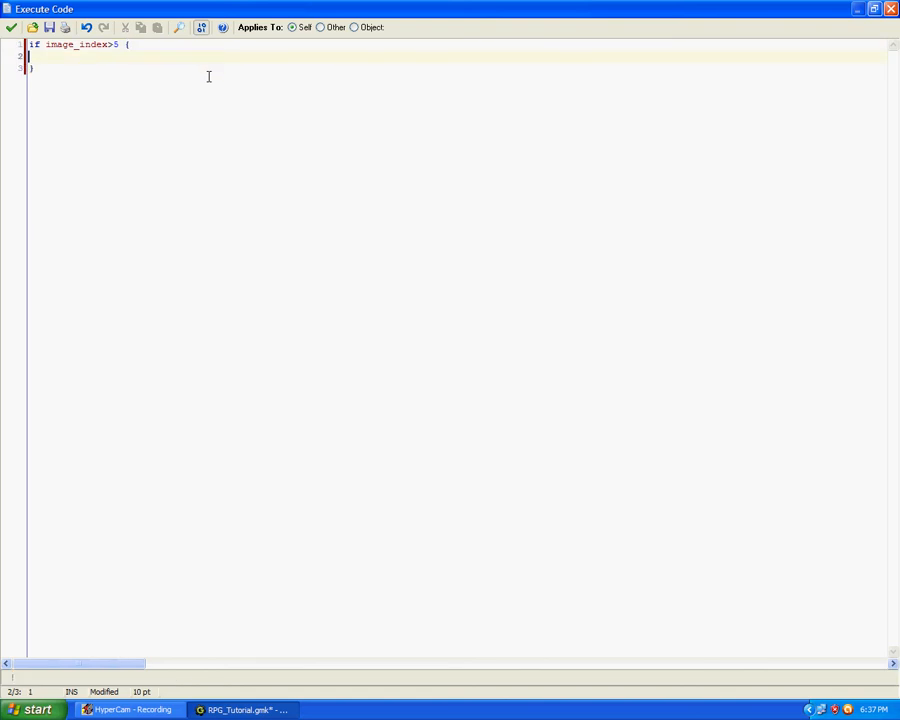
type("i")
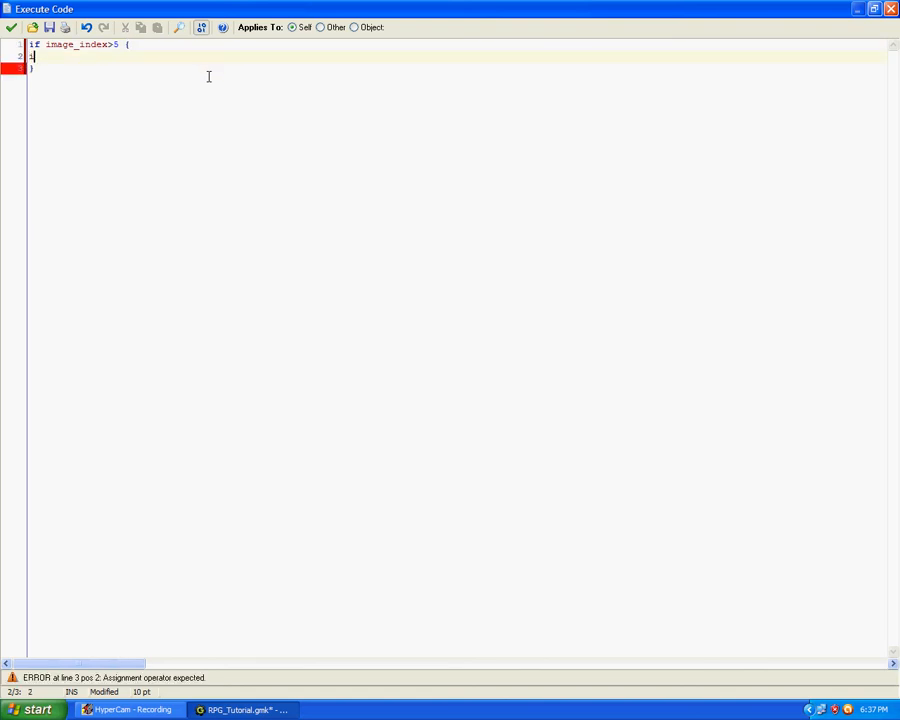
type("nstance_destroy()")
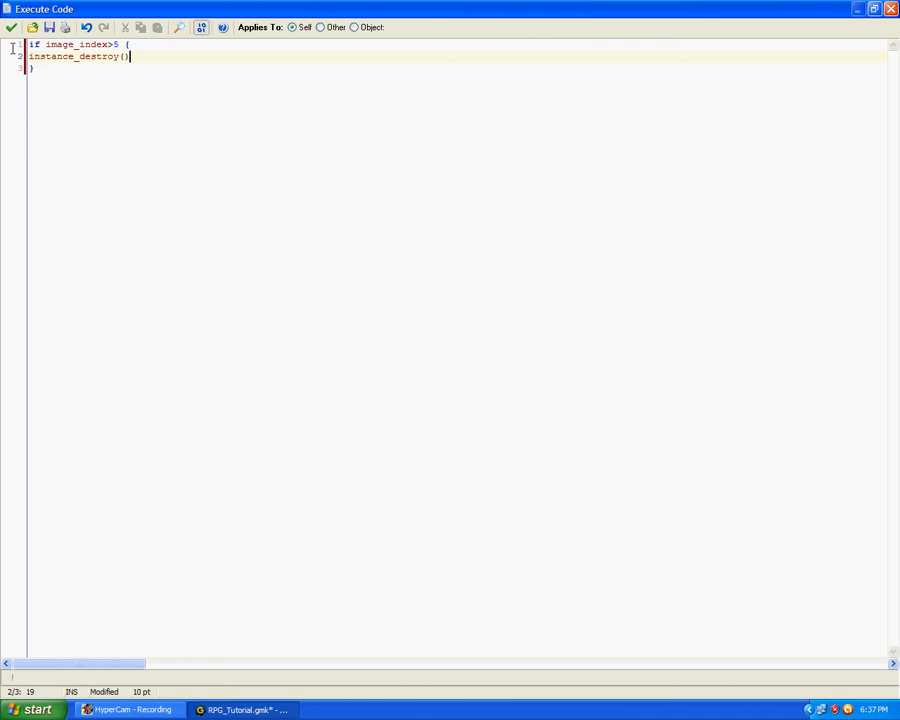
left_click(11, 27)
left_click(194, 326)
- In oEnemy's Step code, add instance_create(x,y,oExplosion) before instance_destroy() in the hp<=0 block, and confirm the code and the object
double_click(70, 366)
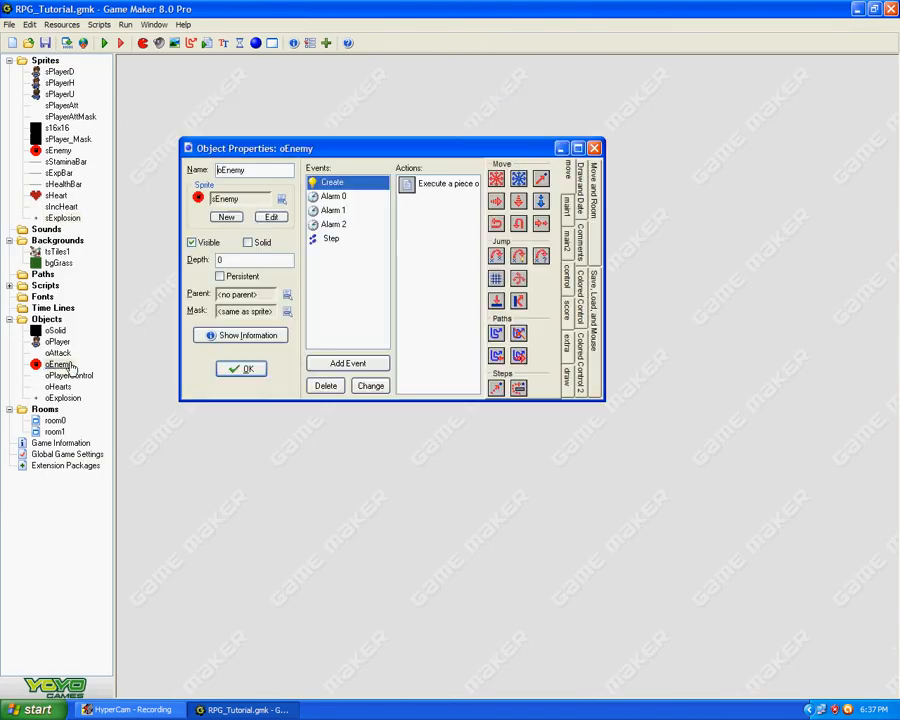
left_click(331, 238)
double_click(445, 183)
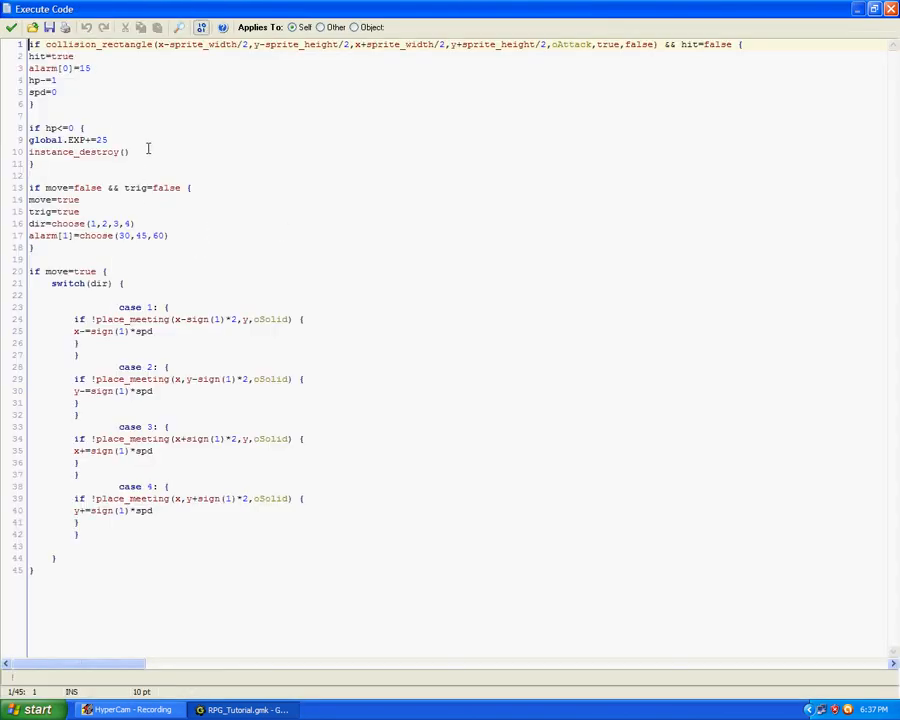
left_click_drag(151, 151, 18, 154)
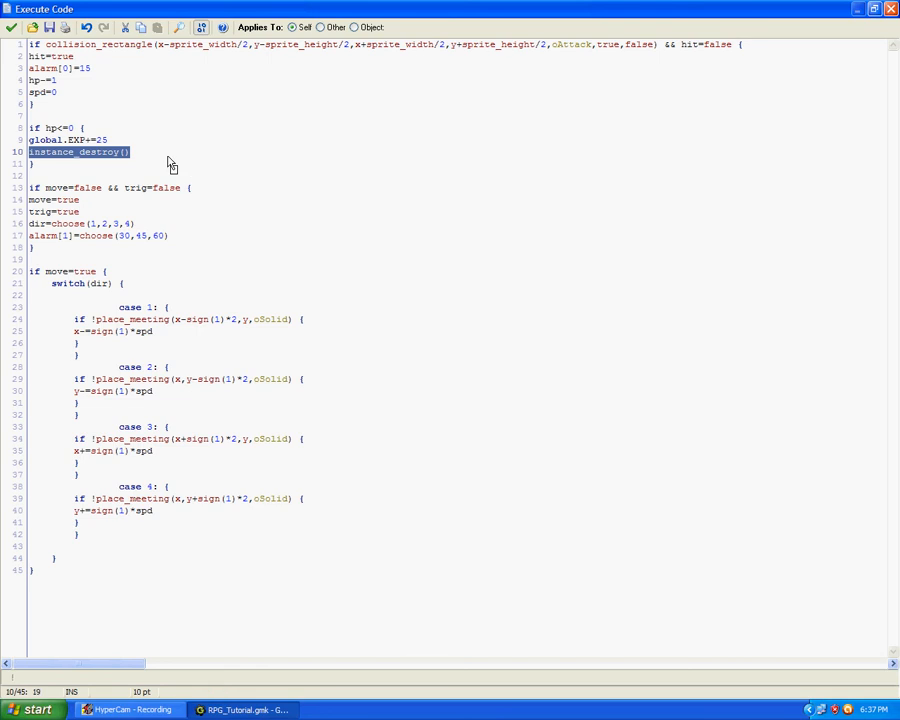
left_click(128, 140)
key("Return")
type("insta")
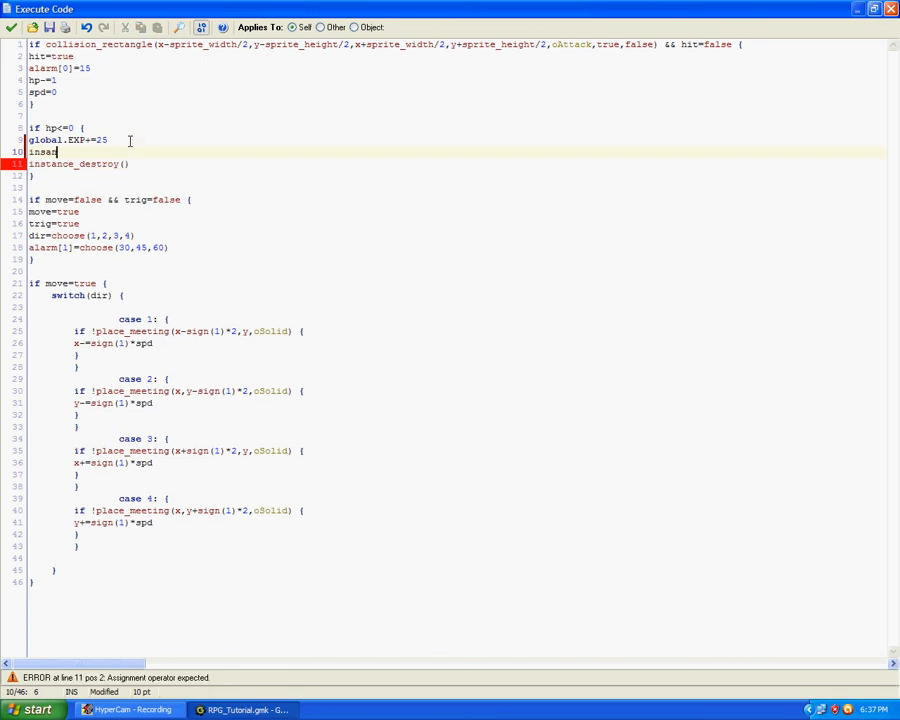
type("nce")
type("_create(x,y,o")
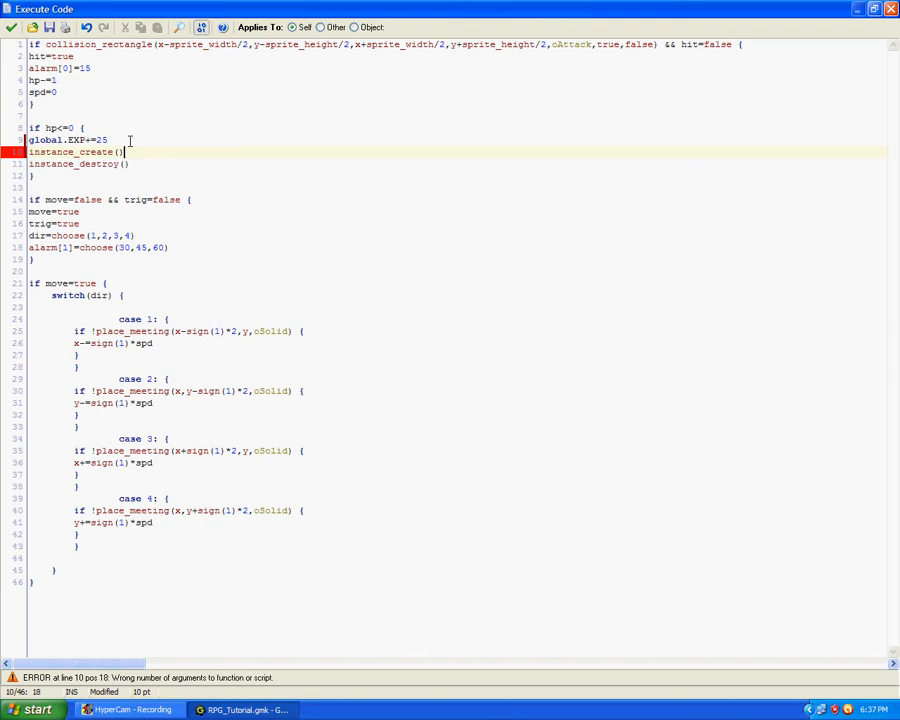
type("Explosion")
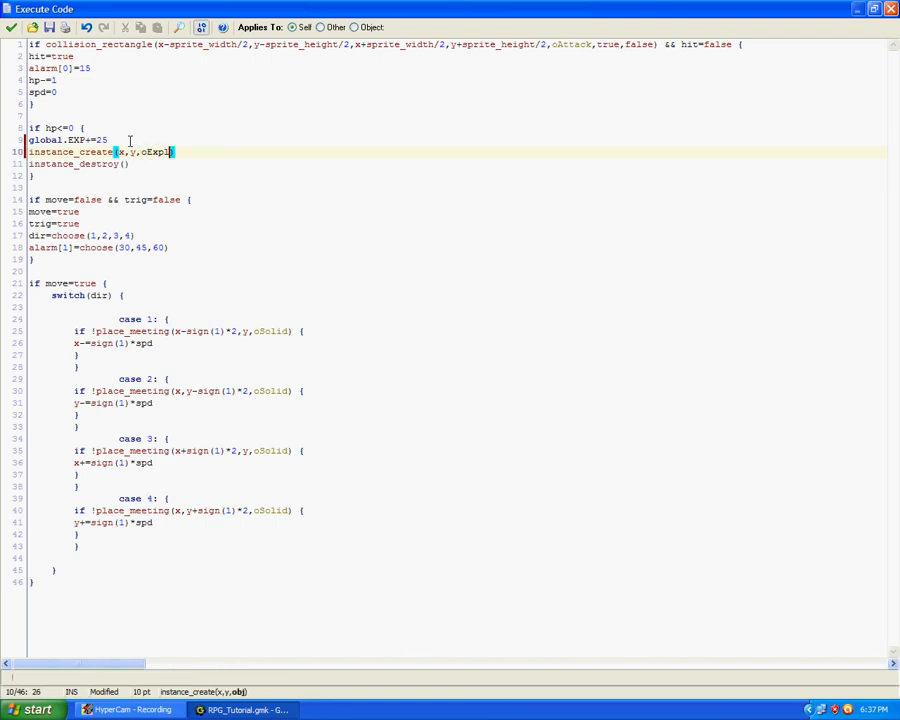
left_click(11, 27)
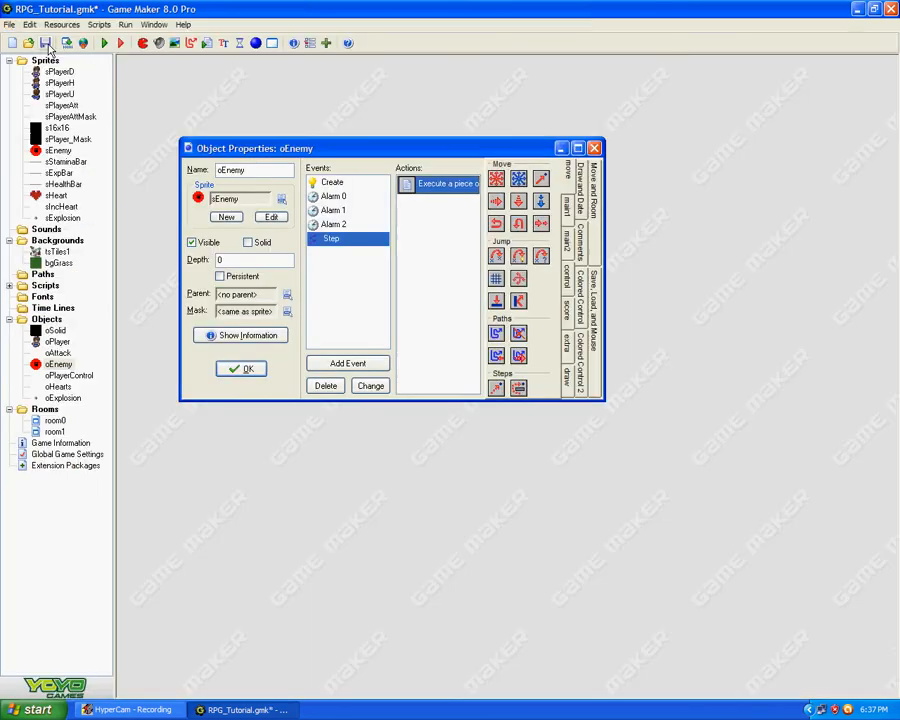
left_click(236, 366)
- Run the game and attack enemies around the room to test the explosion on their death
key("F5")
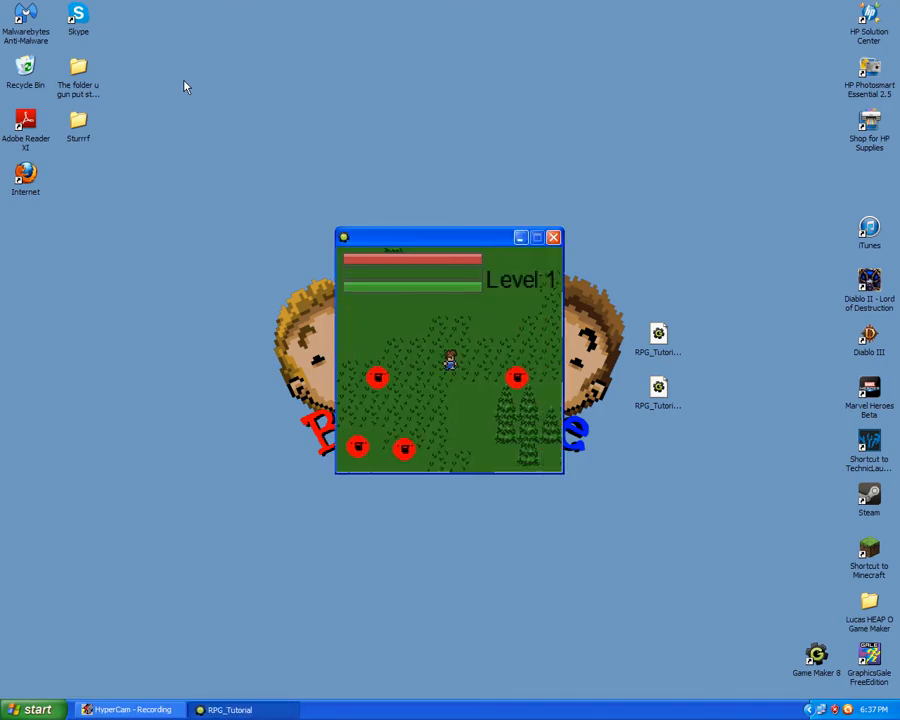
key("Right")
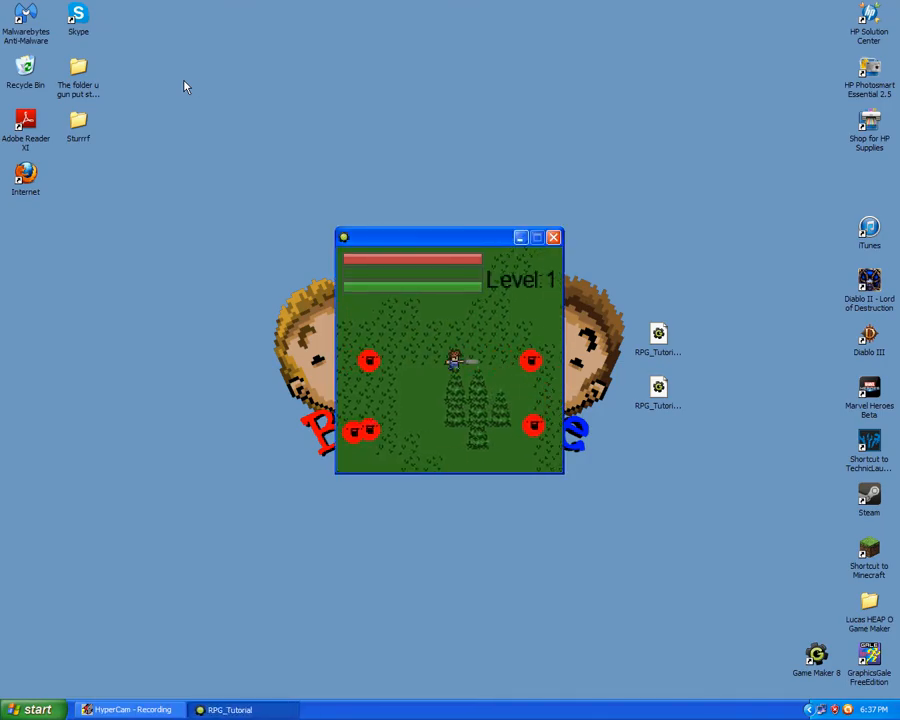
key("Right")
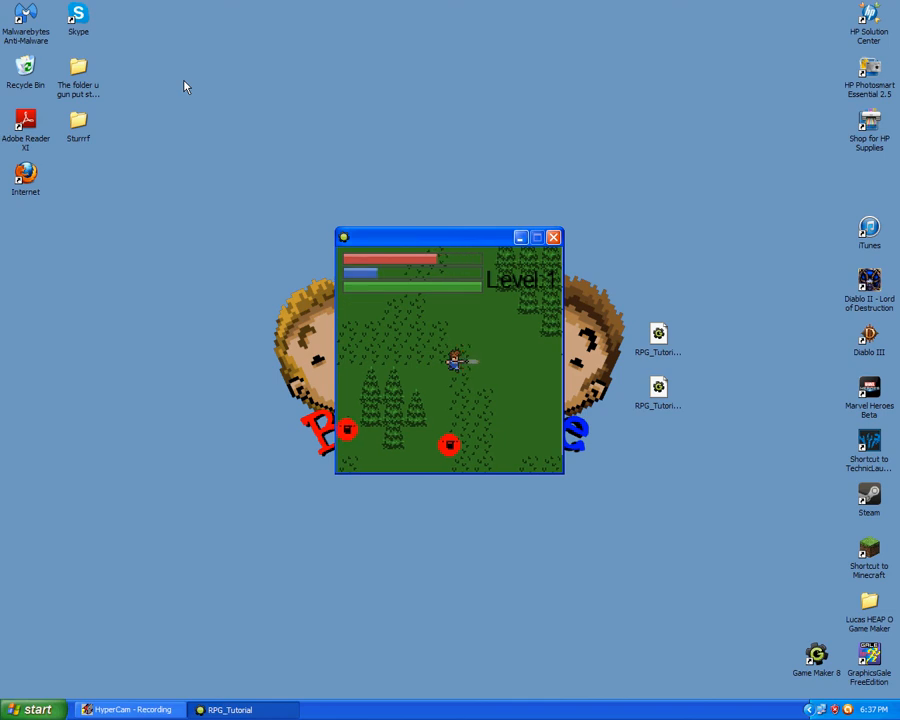
key("Left")
key("Right")
key("Down")
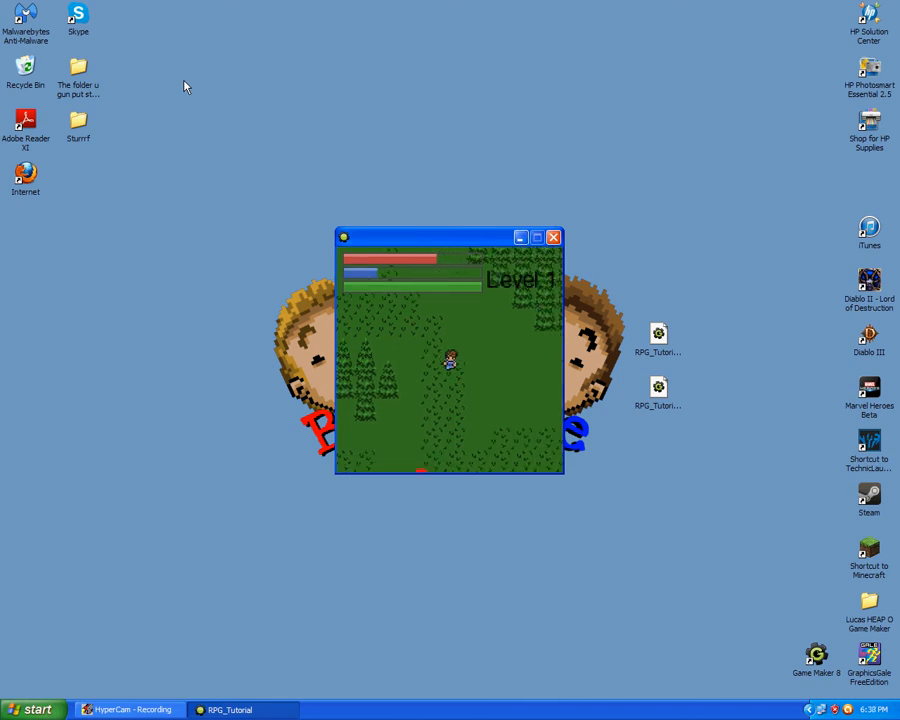
key("Left")
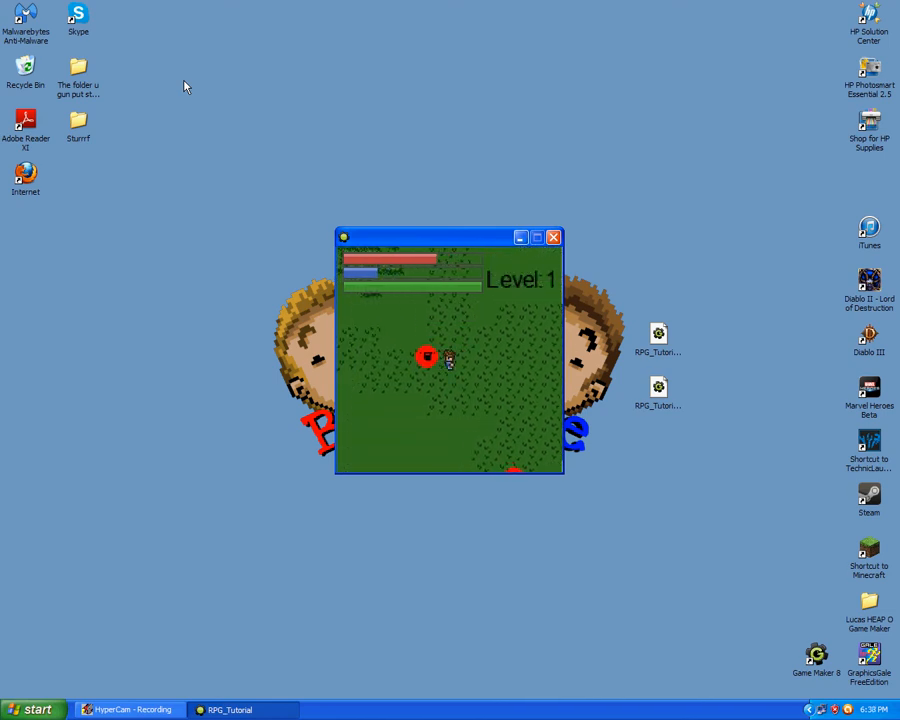
key("space")
key("Right")
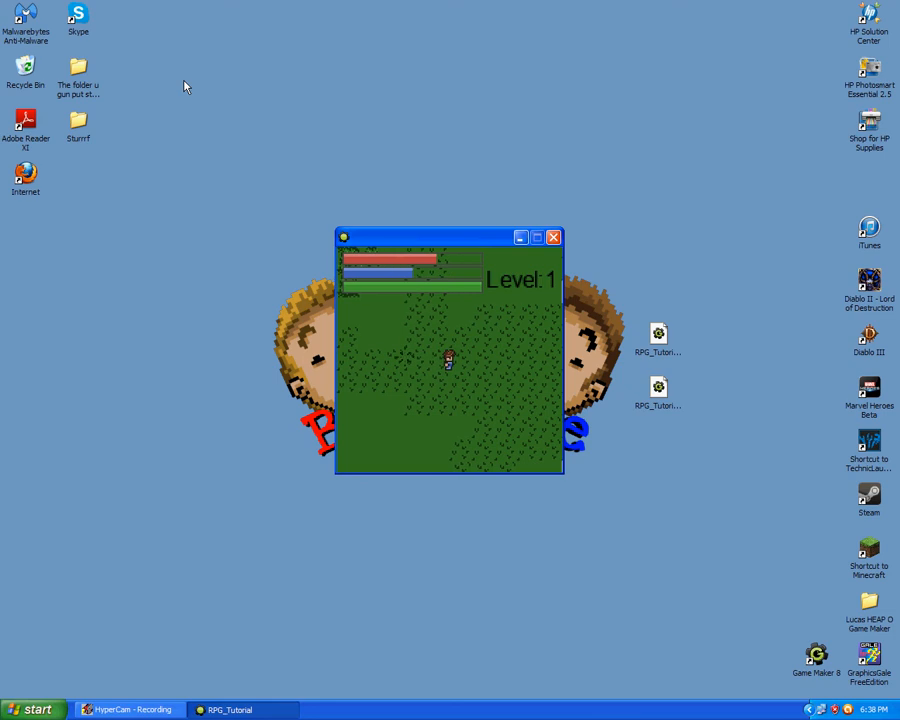
key("Left")
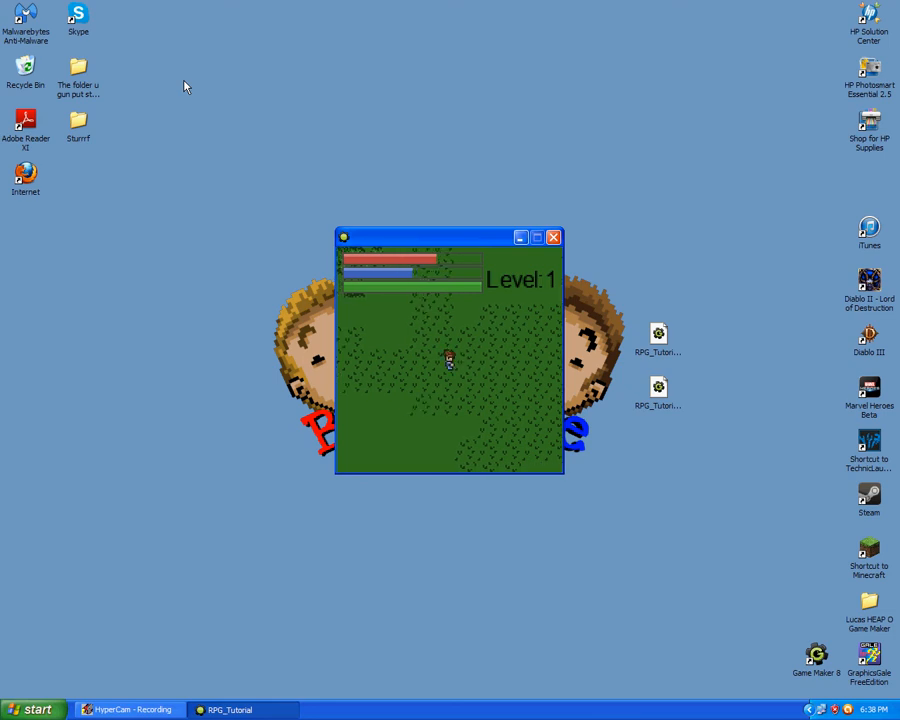
key("Right")
key("Right")
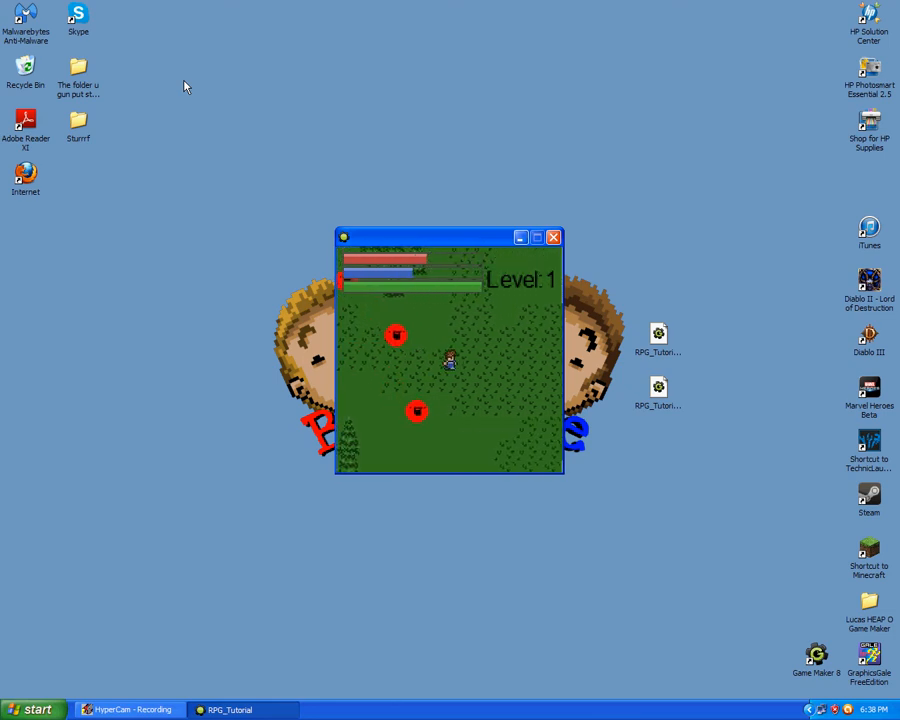
key("Up")
key("Left")
key("Down")
key("space")
key("Down")
key("space")
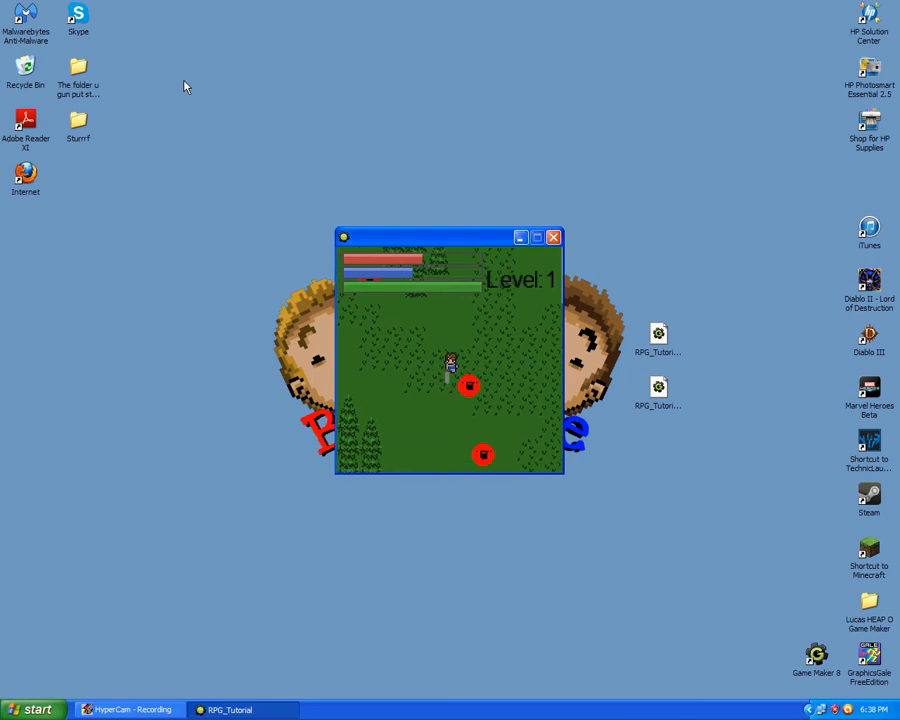
key("Right")
key("Down")
key("Left")
key("Right")
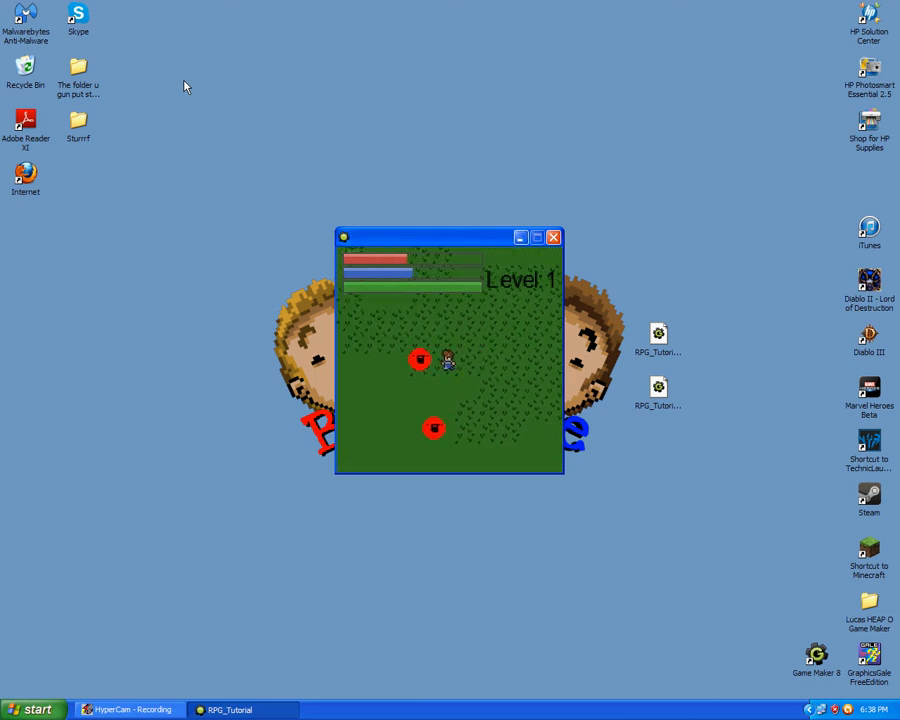
key("space")
key("Down")
key("Left")
key("Down")
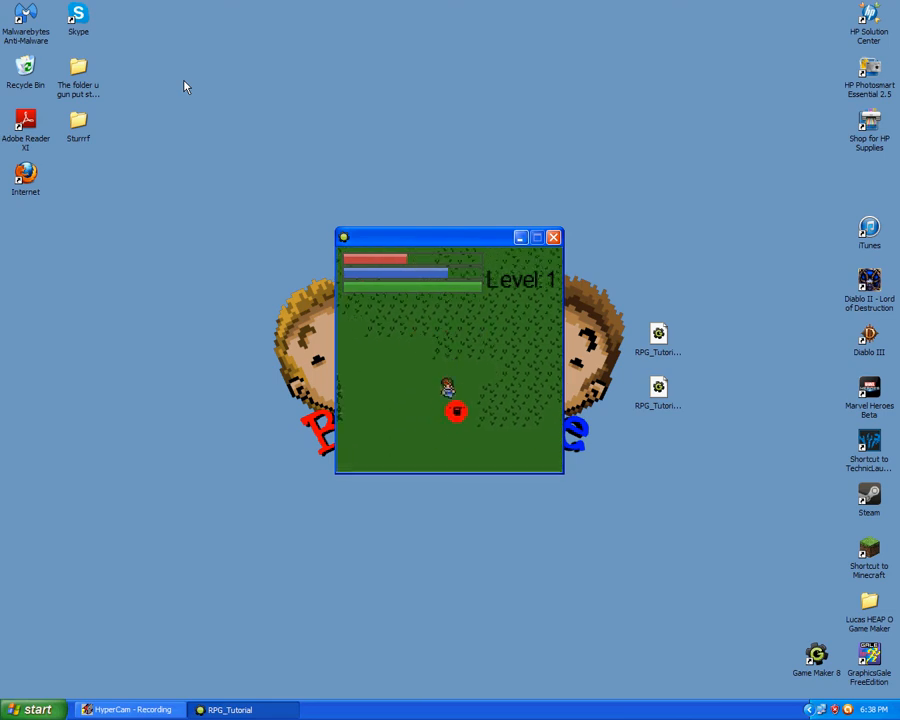
key("Down")
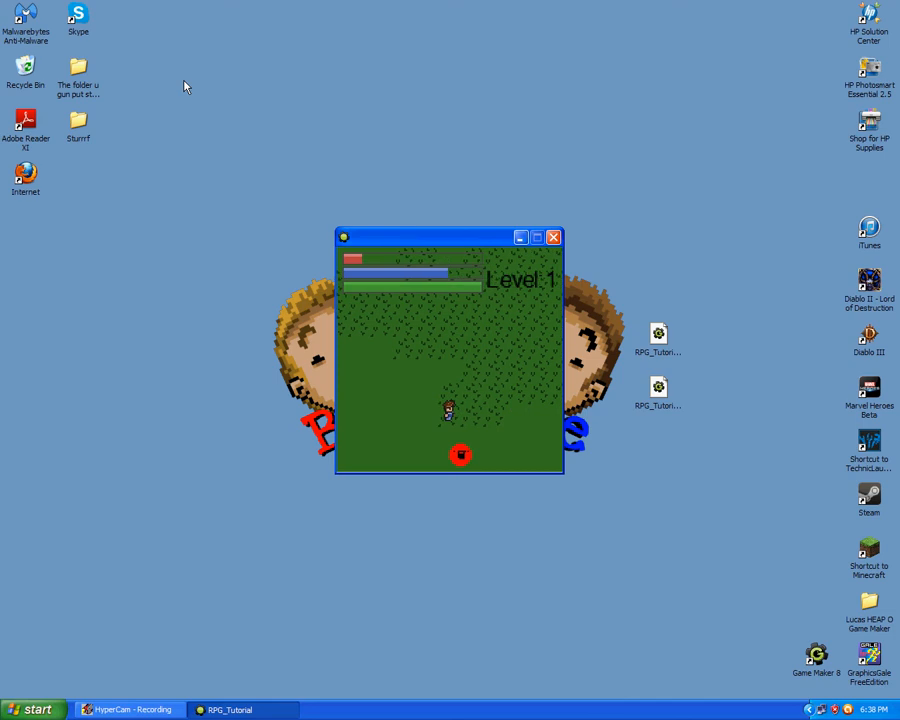